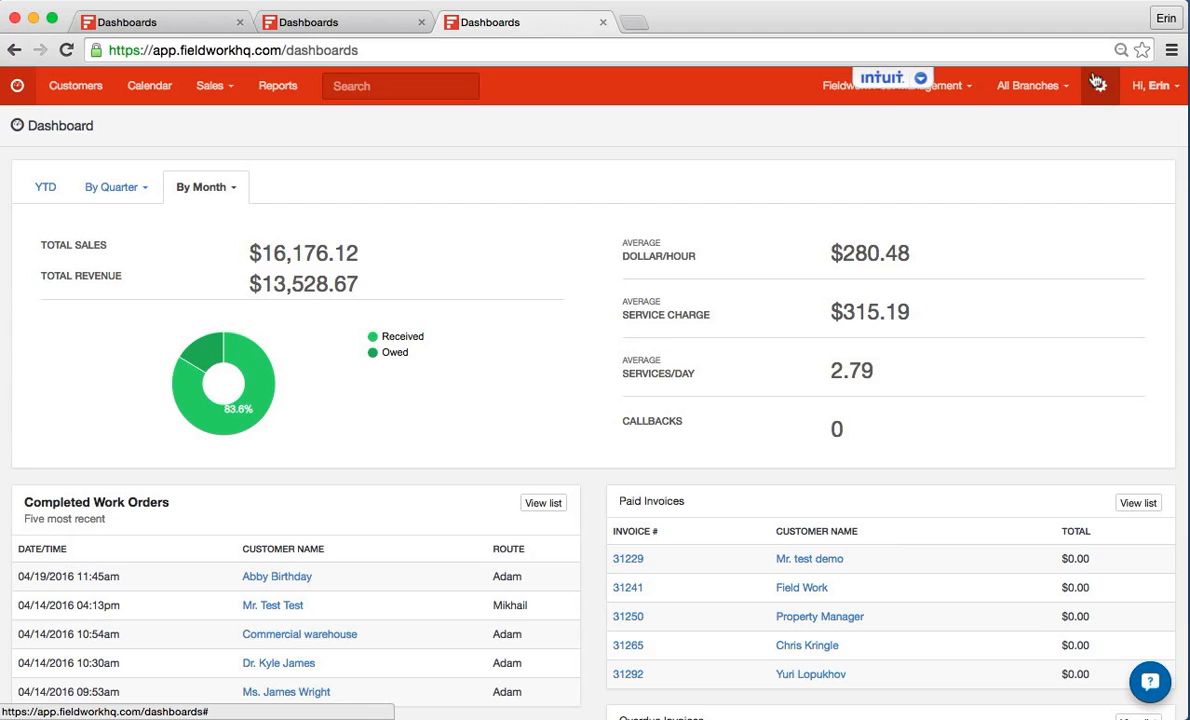
Open the Company Information settings and review the business address, contact, license and logo fields
left_click(1104, 89)
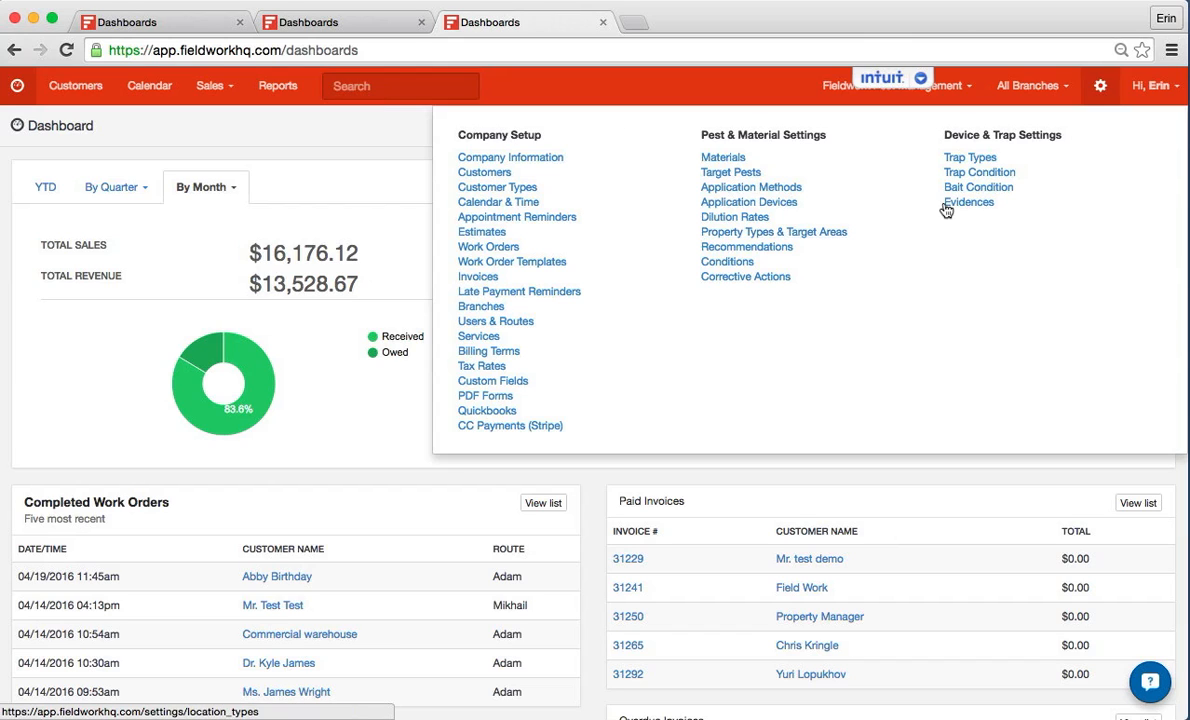
left_click(510, 158)
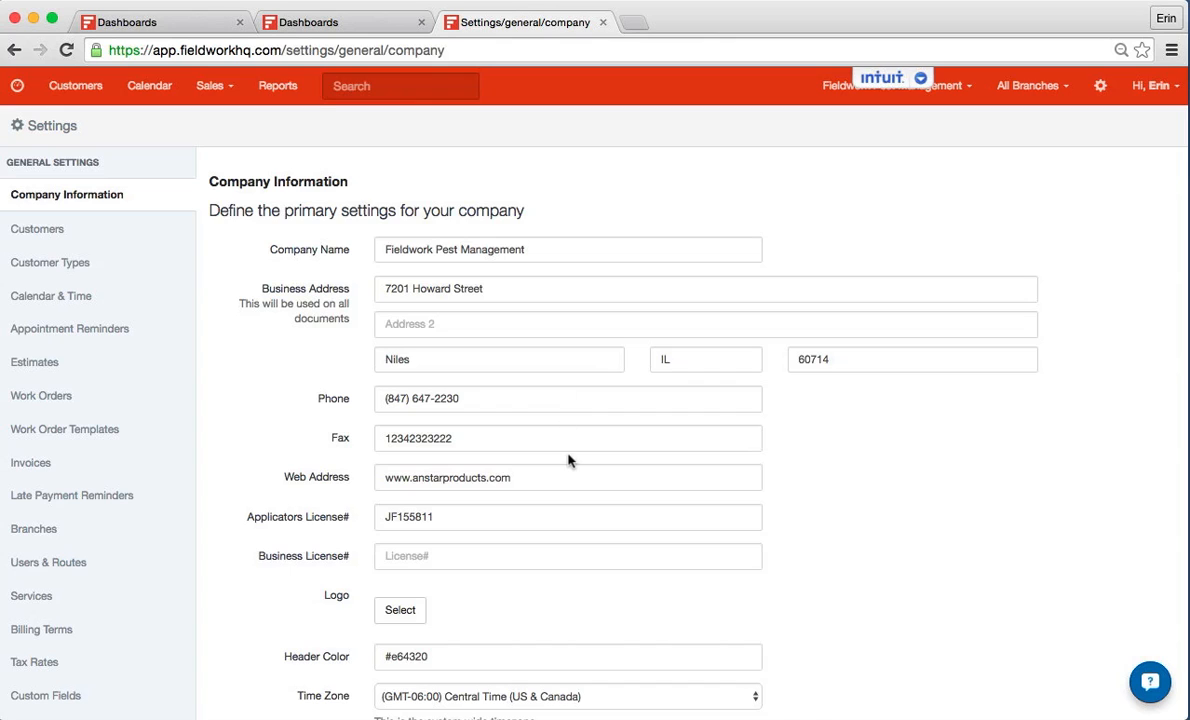
scroll(568, 458, "down", 1)
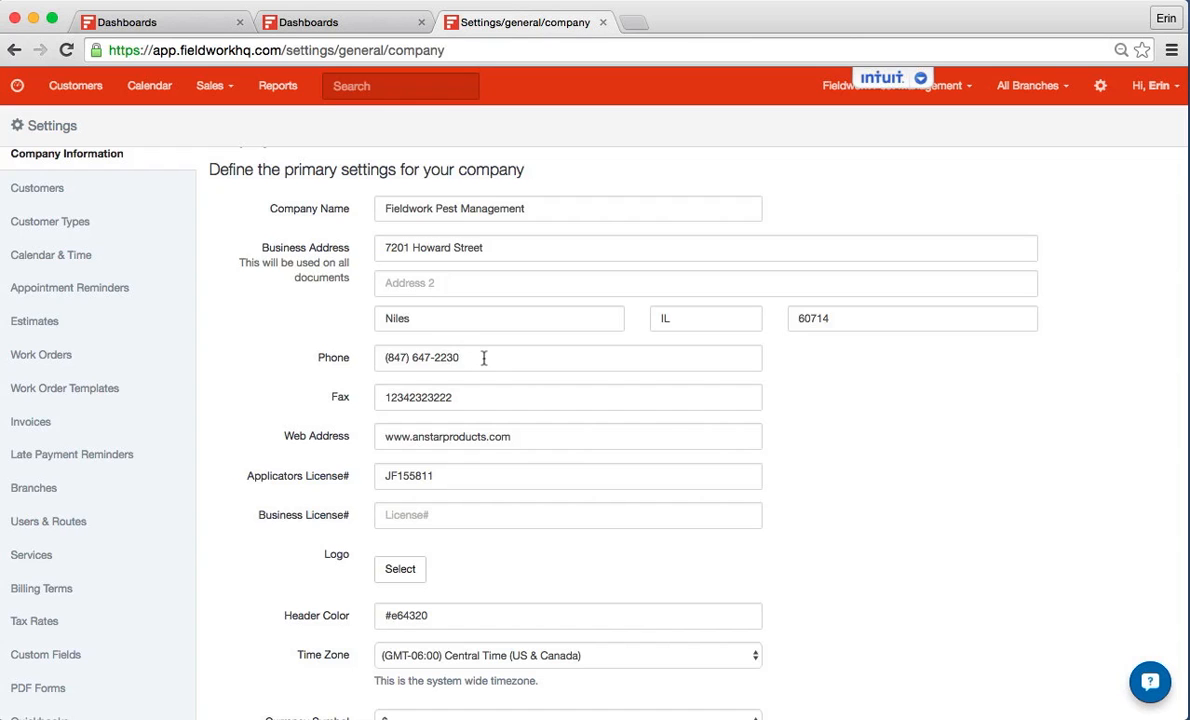
scroll(483, 441, "down", 2)
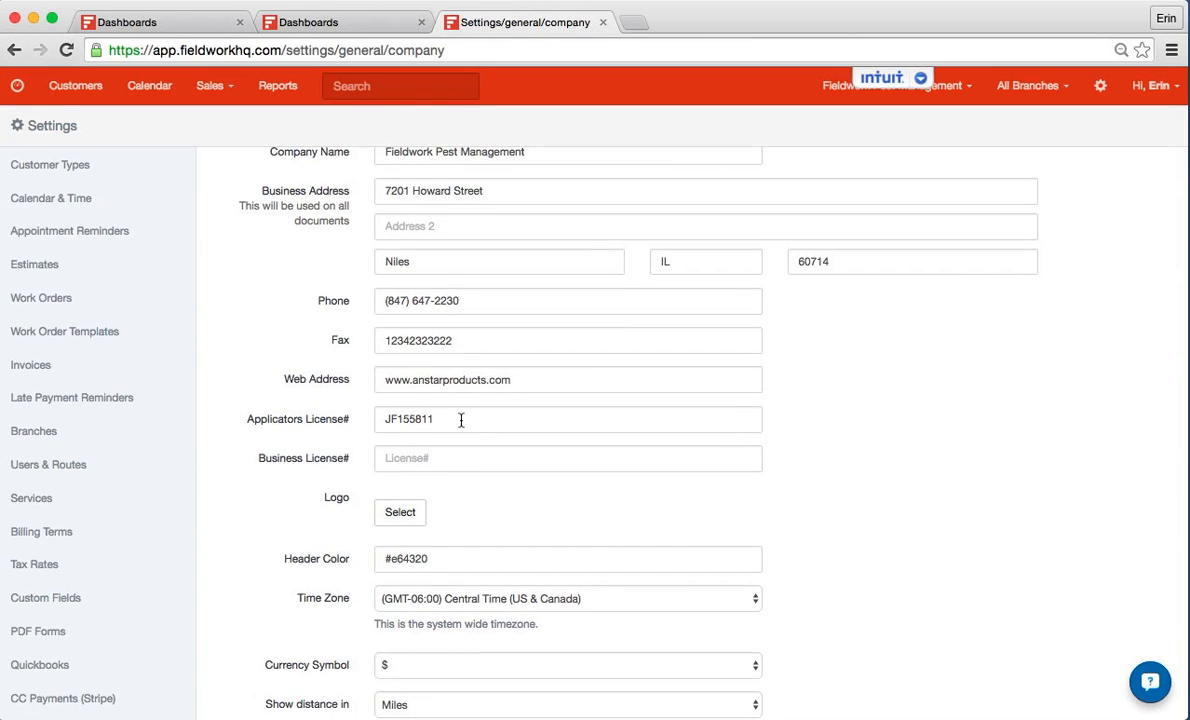
scroll(440, 420, "down", 3)
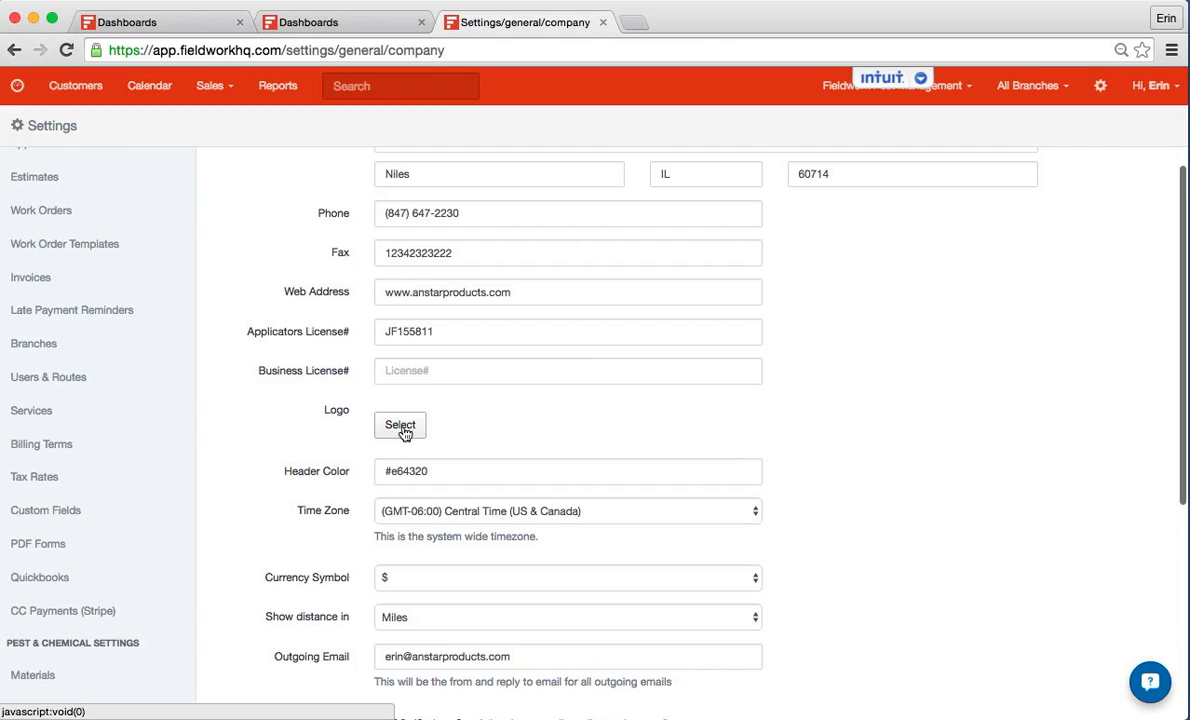
scroll(491, 430, "down", 1)
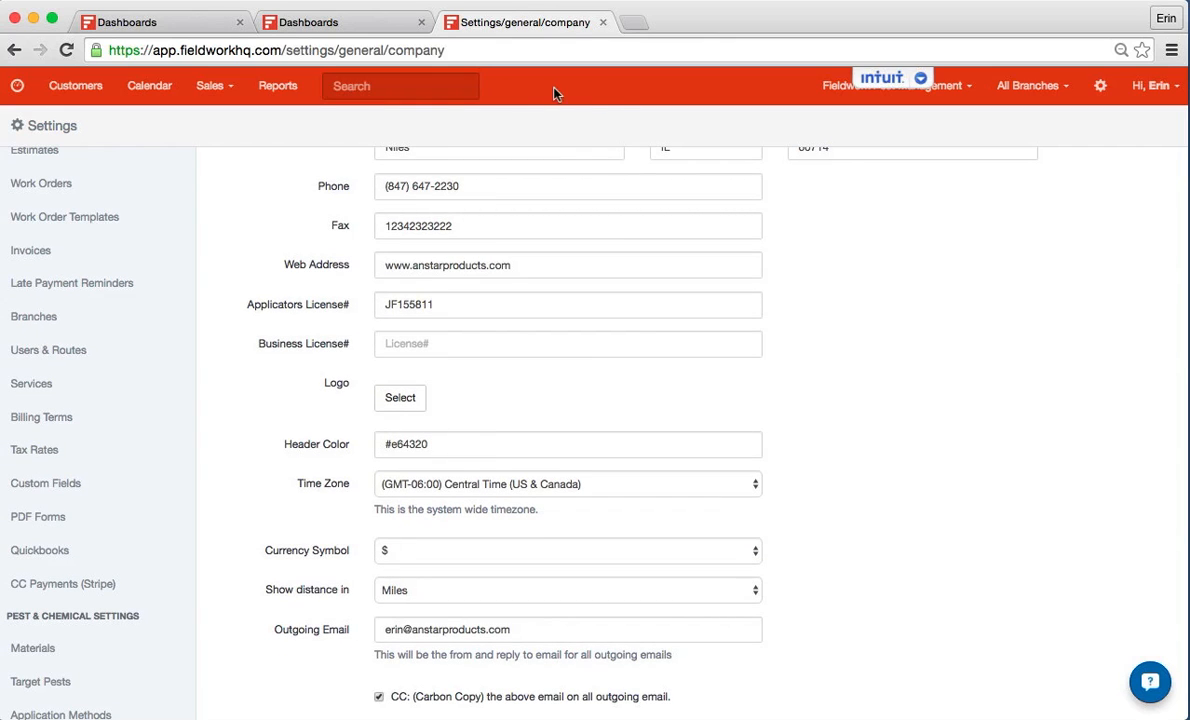
Change the company's Header Color to turquoise, #28edbc
left_click(473, 443)
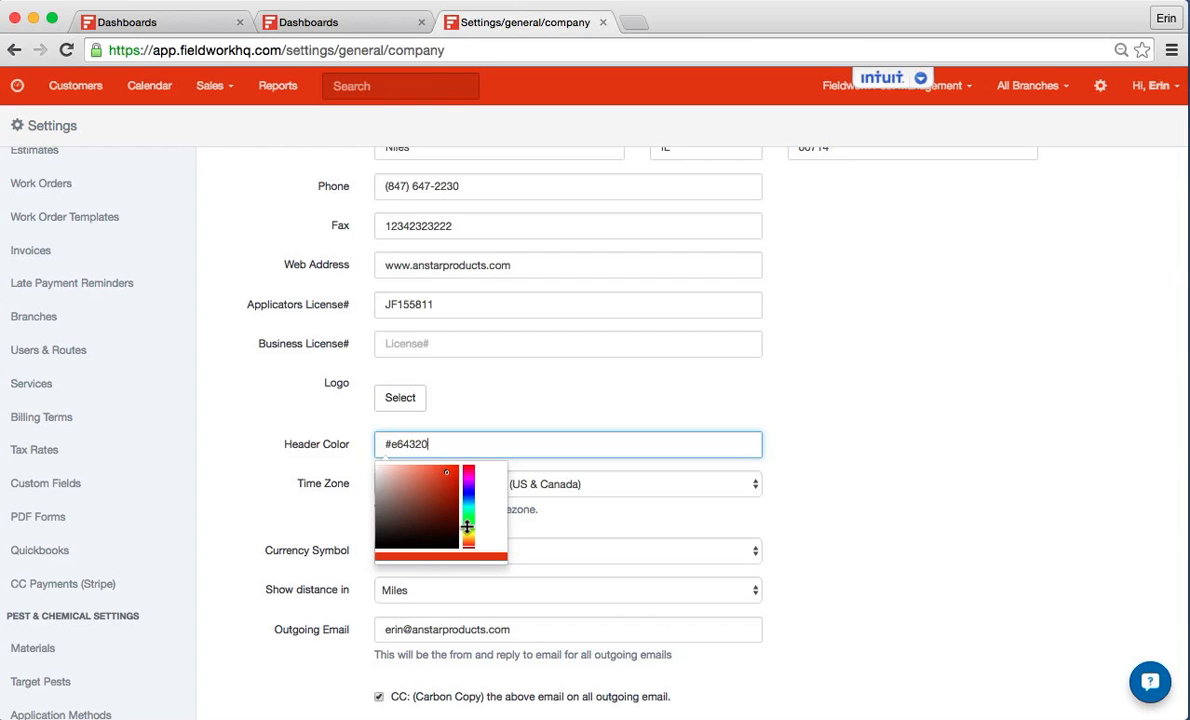
mouse_move(467, 527)
left_mouse_down()
mouse_move(470, 539)
mouse_move(470, 511)
left_mouse_up()
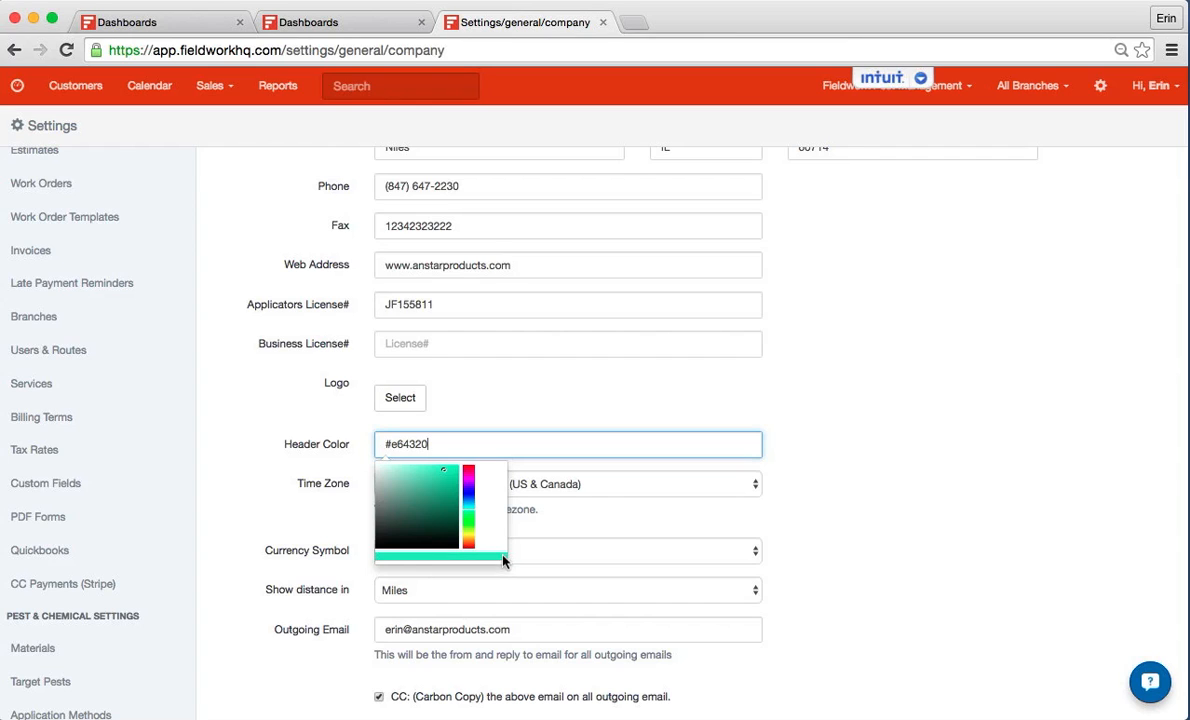
left_click(604, 513)
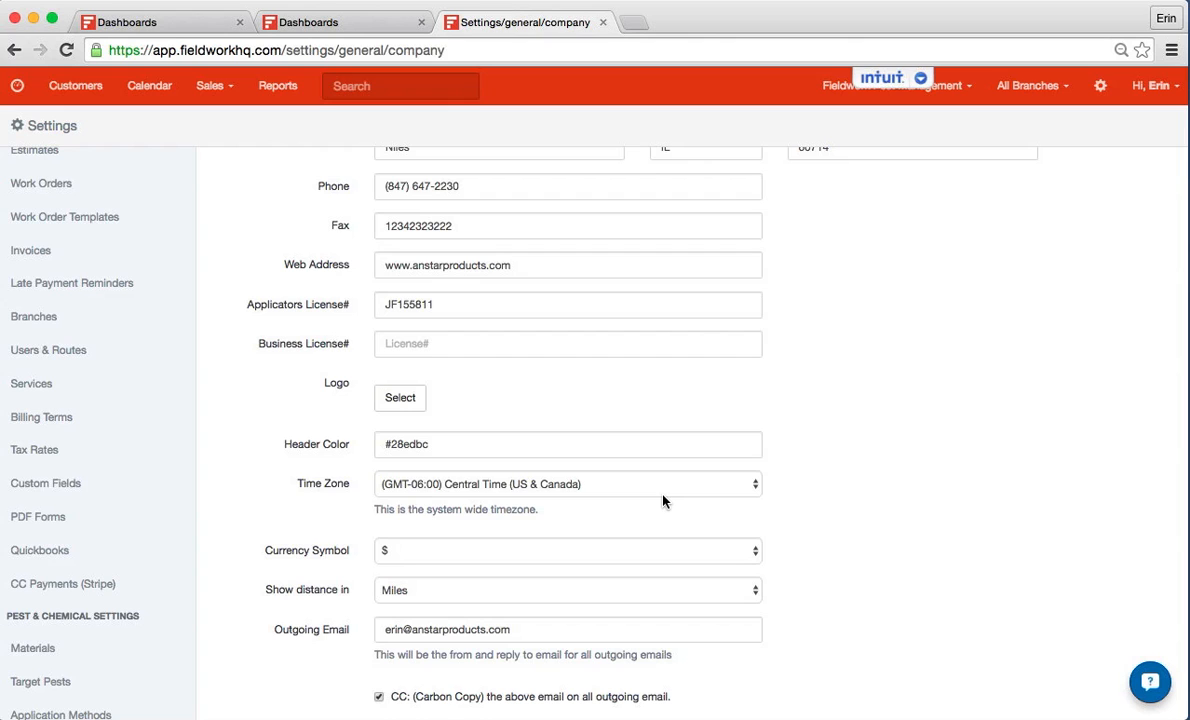
Review the company's time zone, currency symbol, distance unit and Outgoing Email settings, including the carbon copy option
scroll(786, 500, "down", 2)
scroll(786, 503, "down", 1)
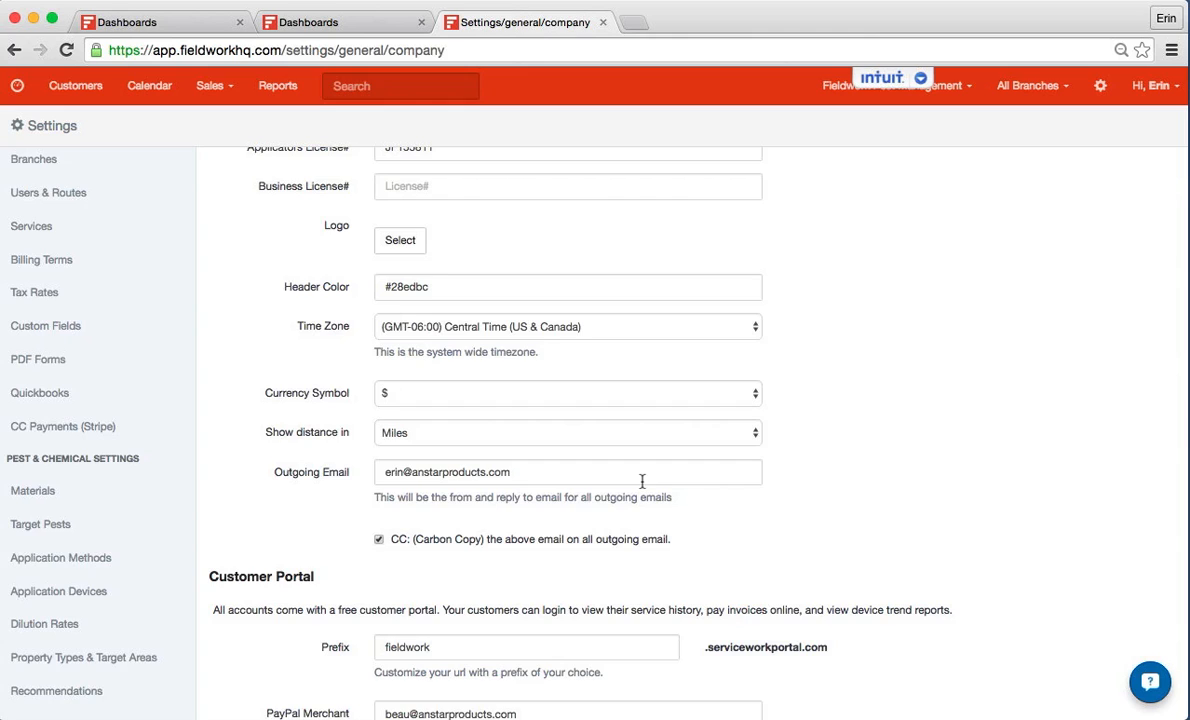
scroll(642, 481, "down", 2)
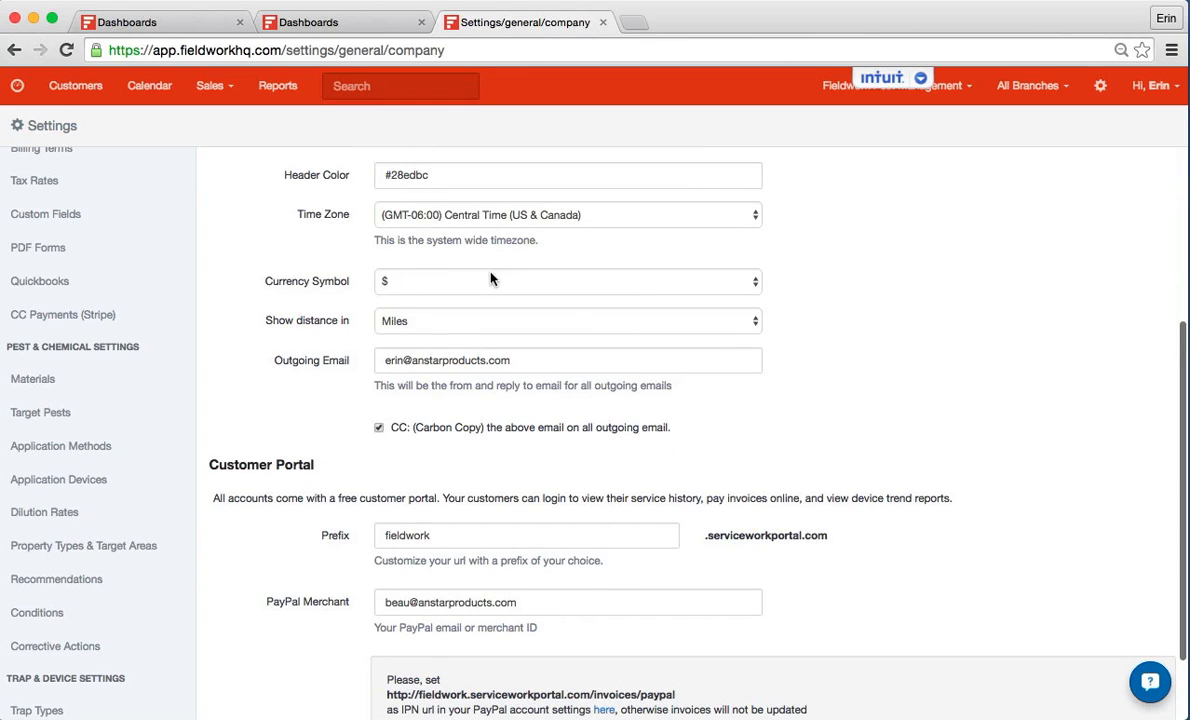
scroll(775, 434, "down", 2)
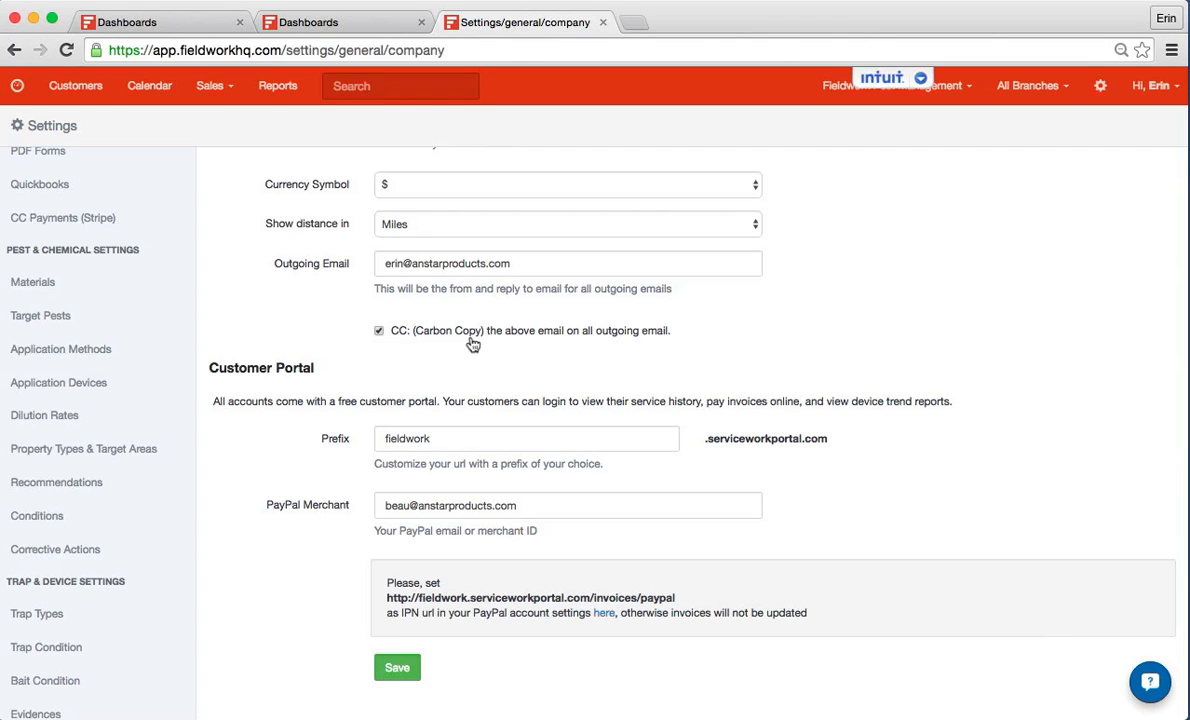
left_click_drag(508, 263, 365, 263)
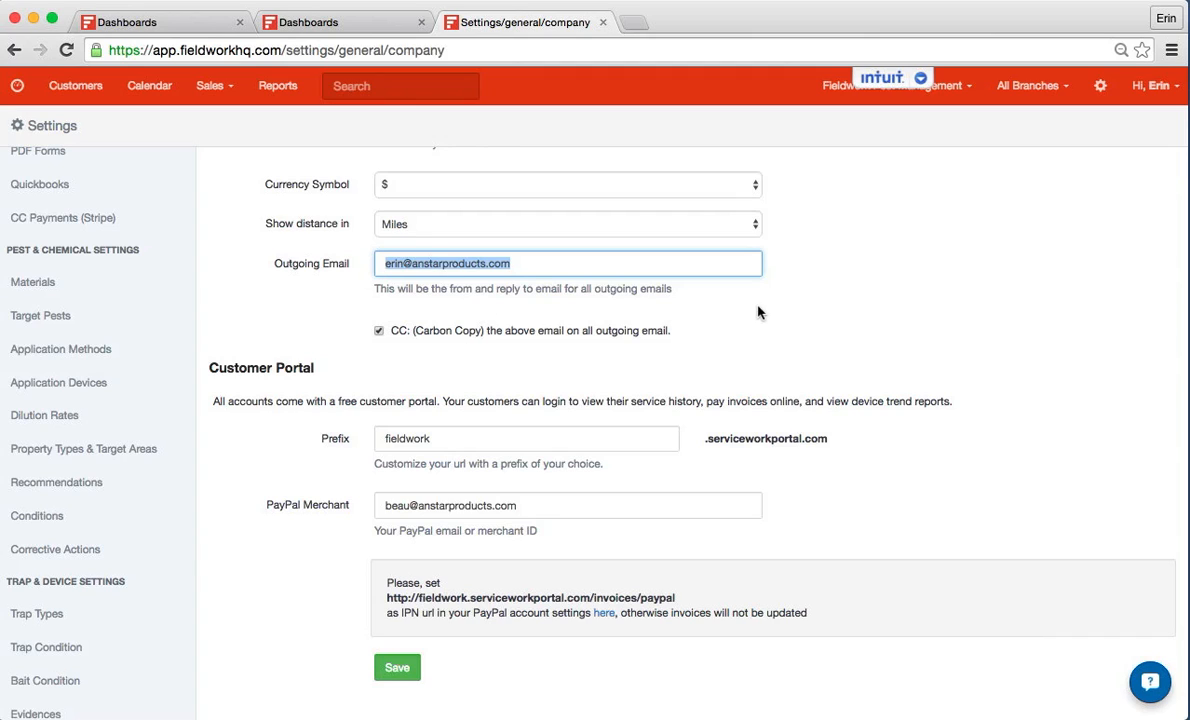
left_click(686, 306)
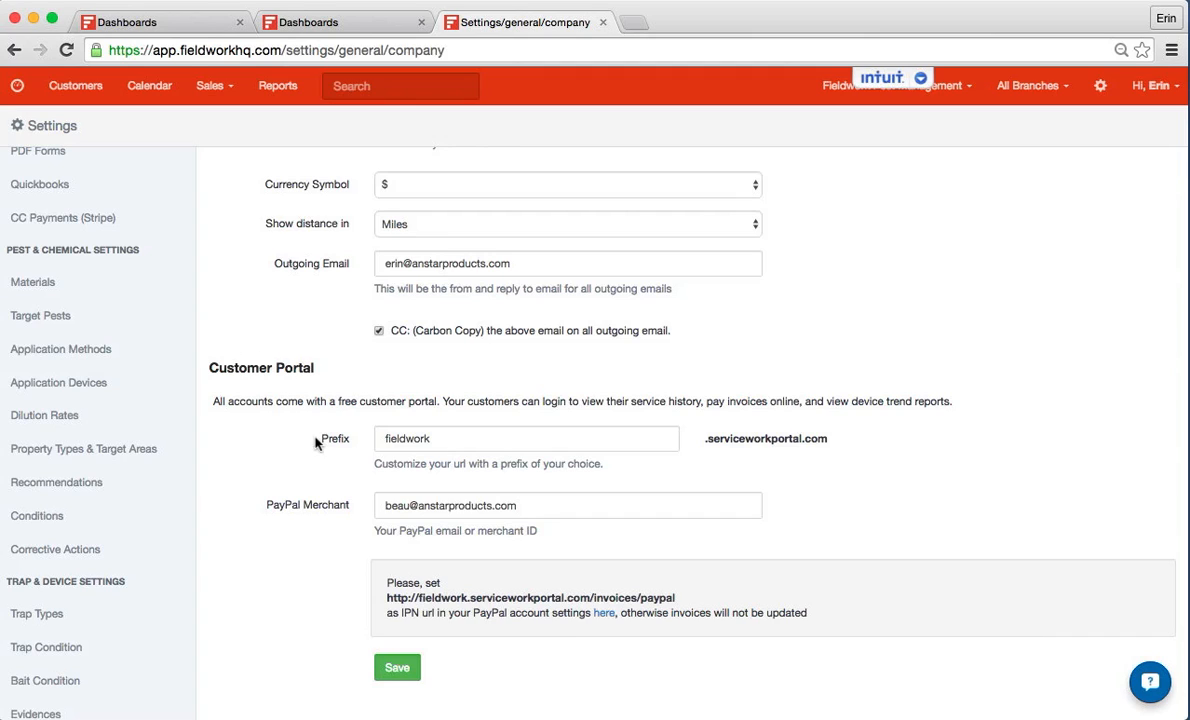
Check the Customer Portal's Prefix and PayPal Merchant fields in the company settings
left_click(455, 440)
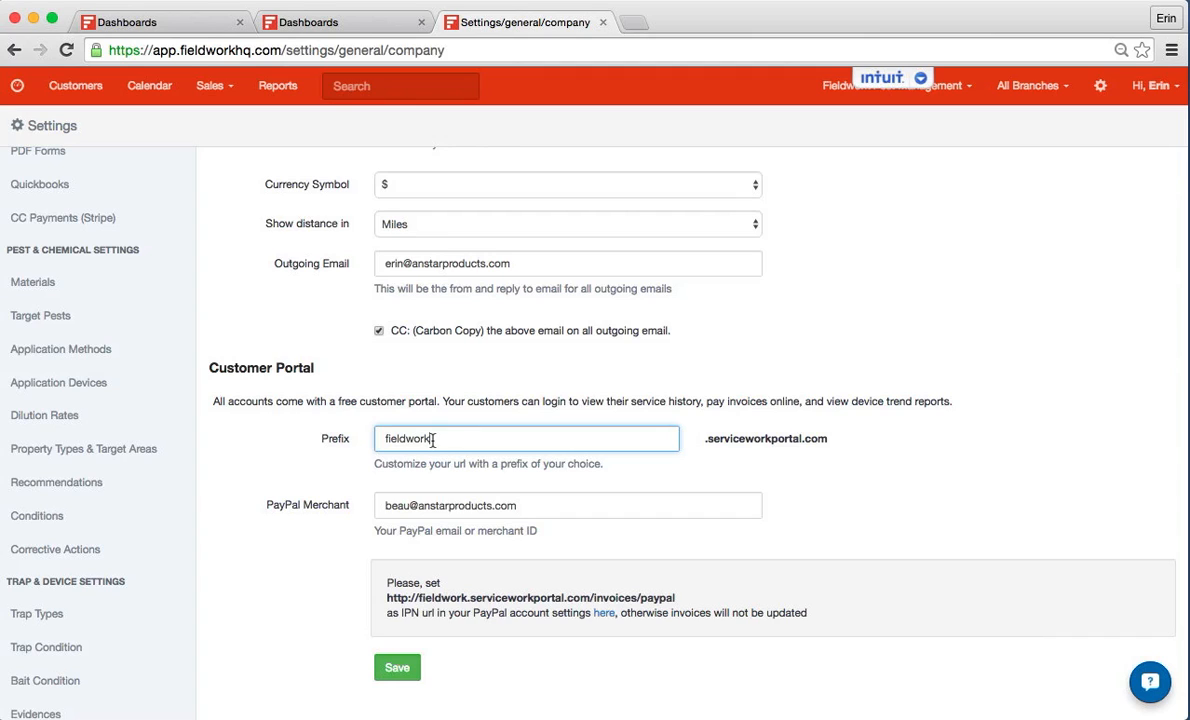
left_click(549, 505)
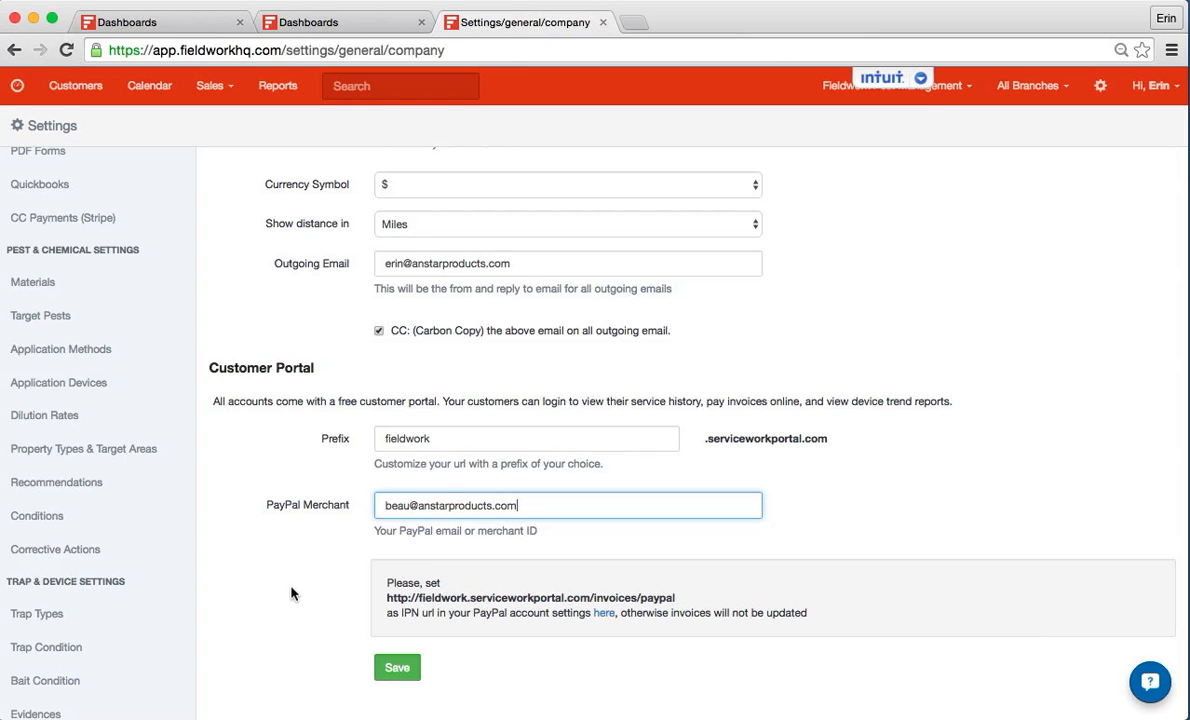
scroll(266, 540, "up", 5)
scroll(240, 549, "up", 2)
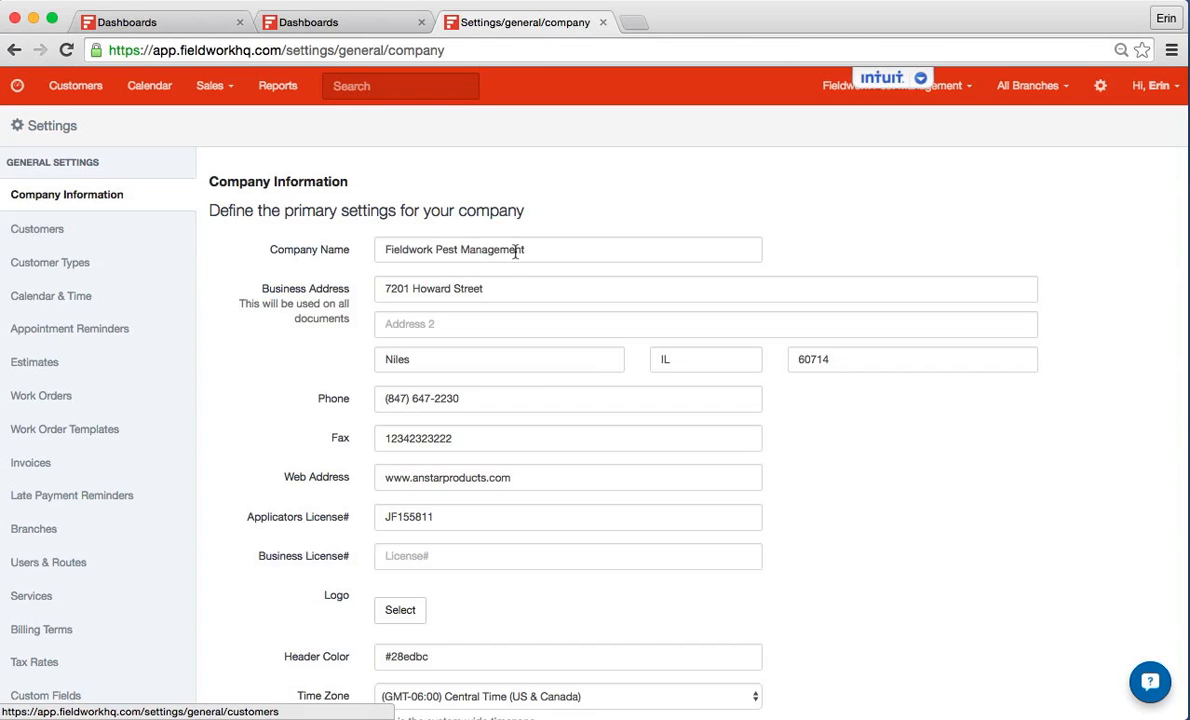
Open the general Customers settings and examine the starting customer number, automatic welcome email option and Welcome Email Subject
left_click(1101, 87)
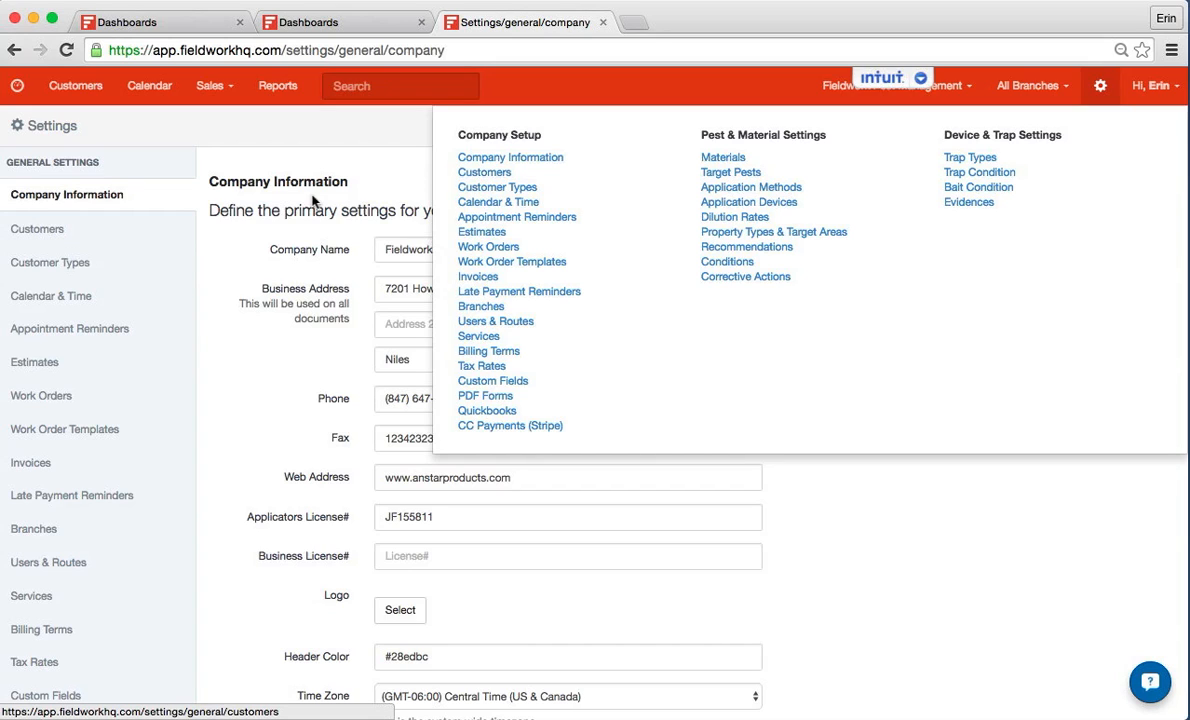
left_click(79, 236)
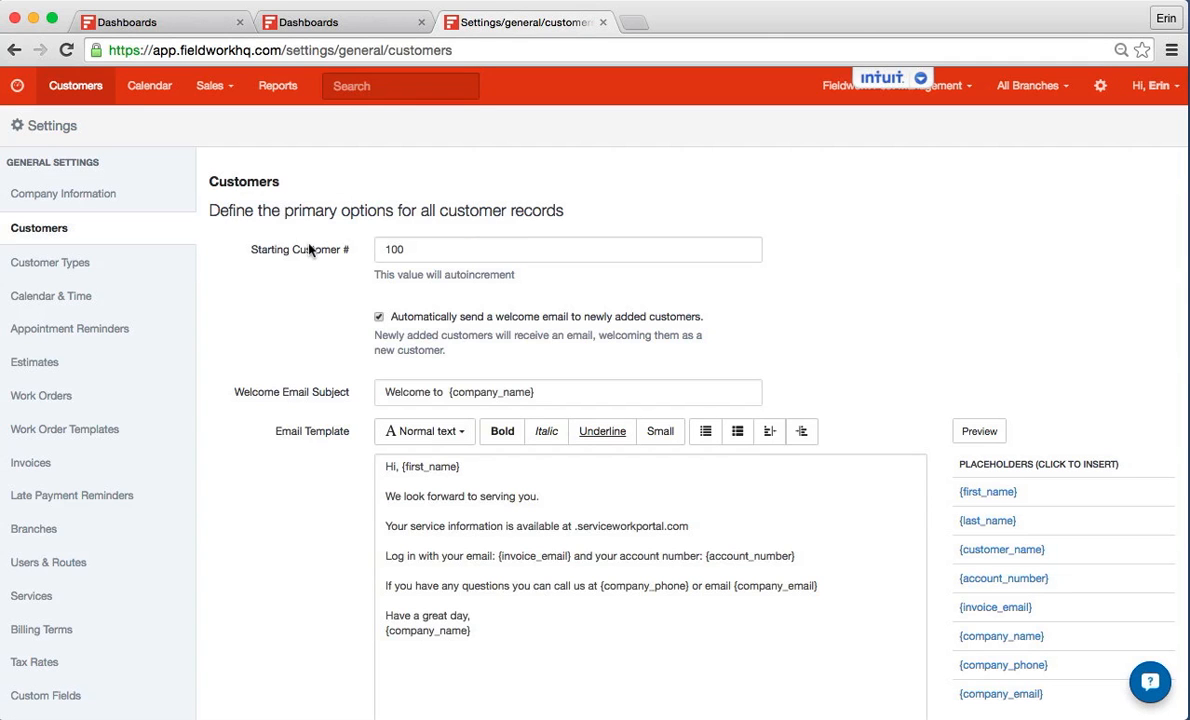
left_click(430, 252)
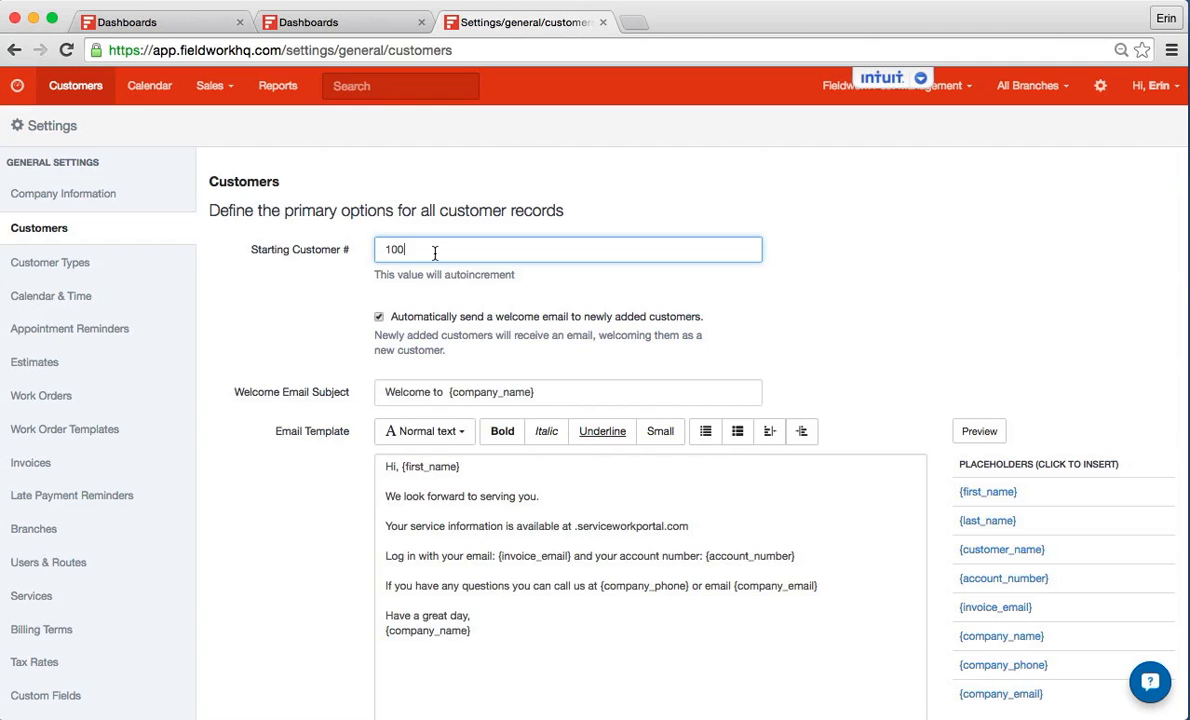
scroll(543, 302, "down", 1)
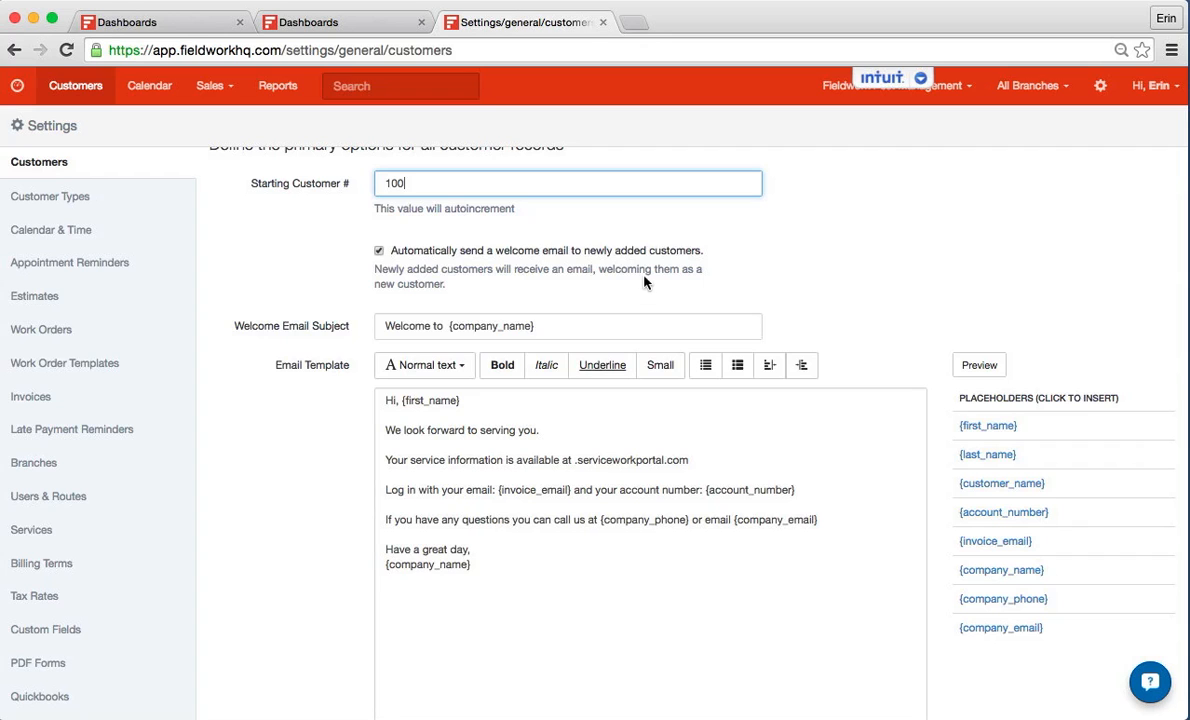
scroll(610, 260, "down", 3)
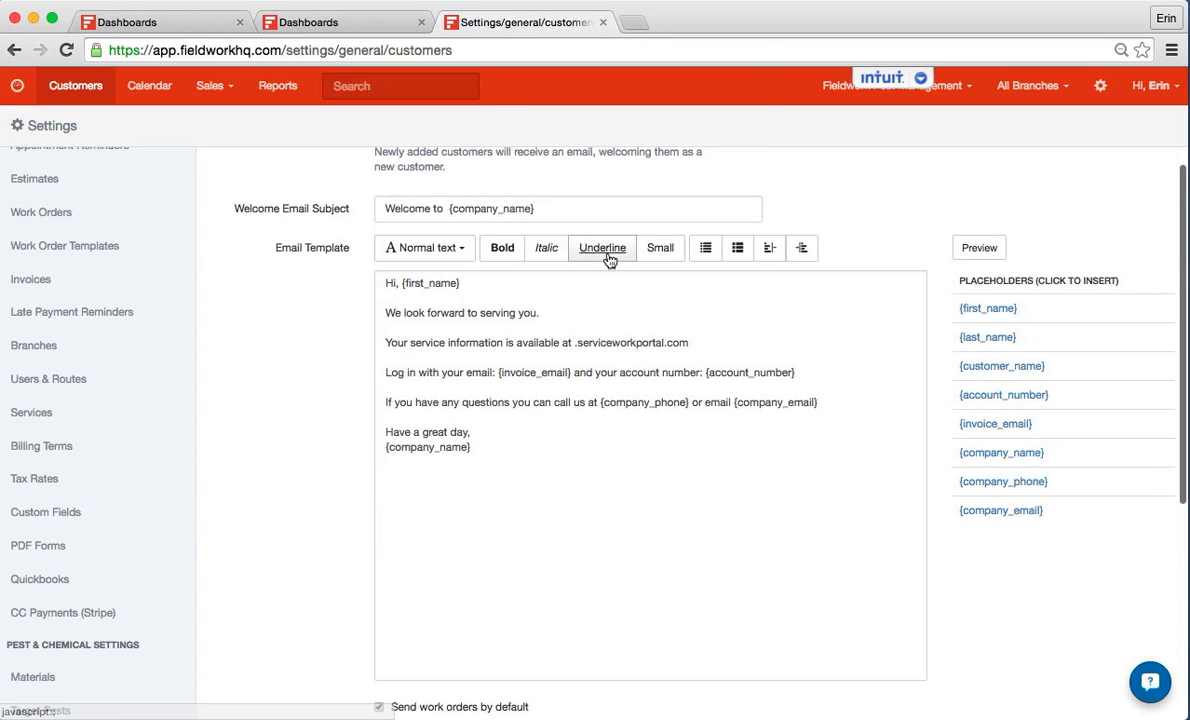
left_click_drag(385, 209, 617, 217)
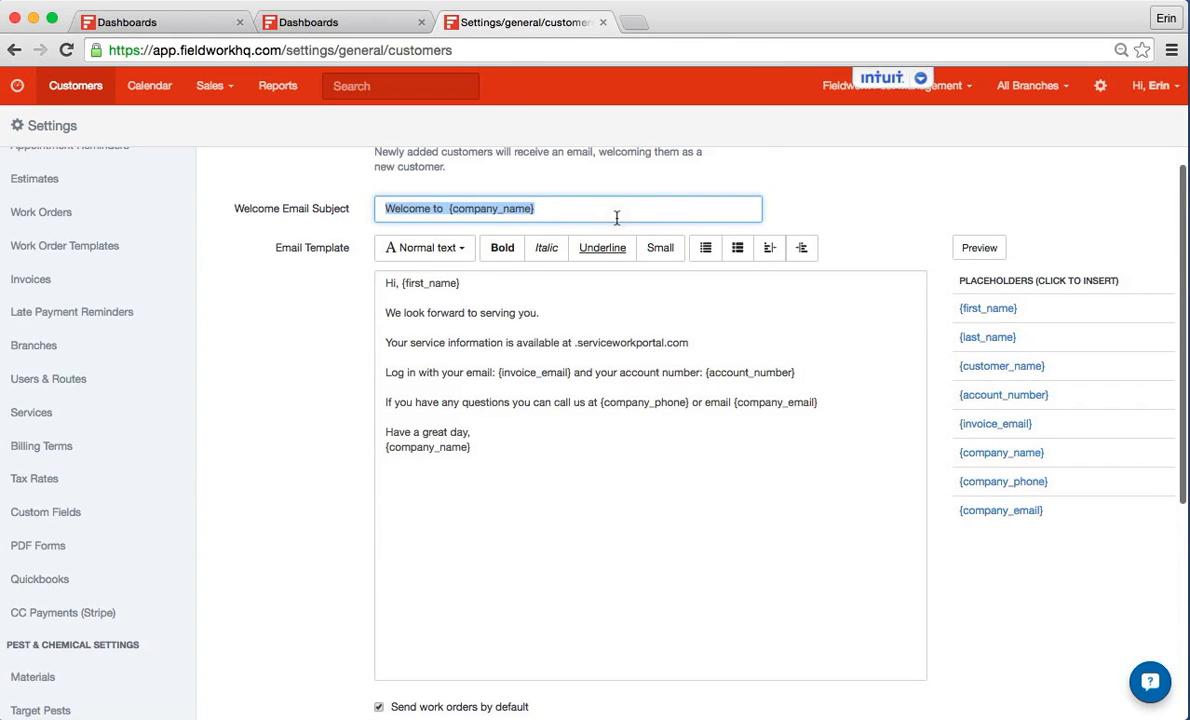
left_click(617, 217)
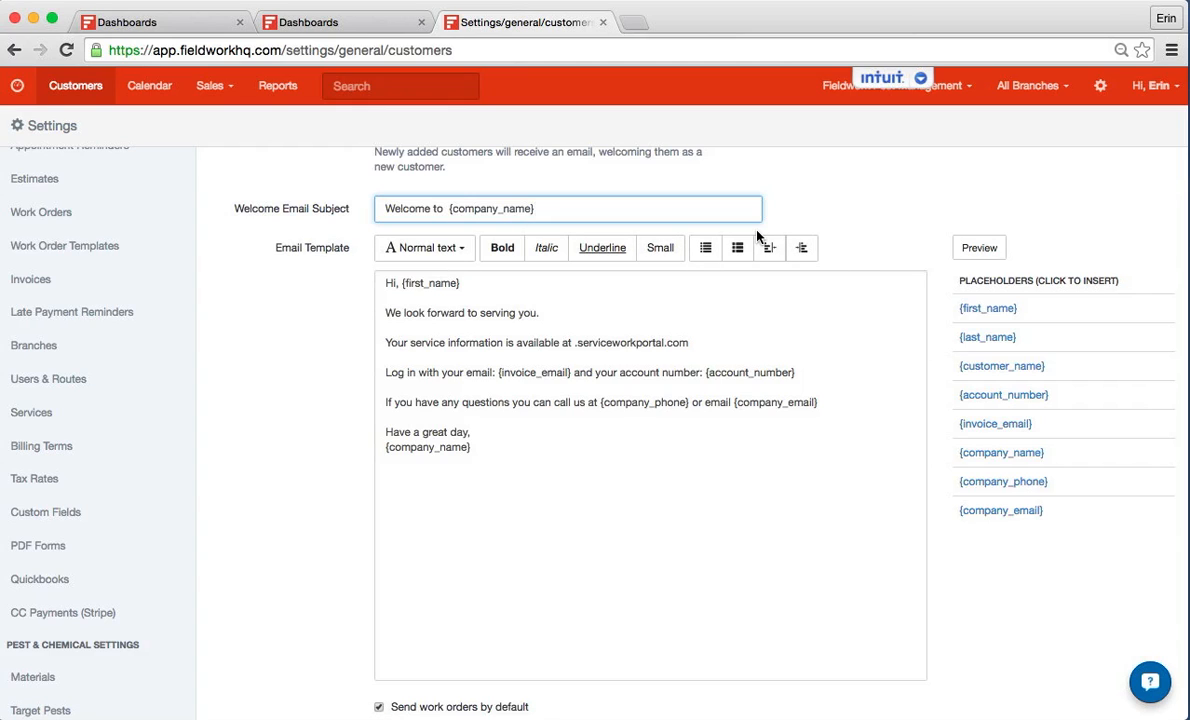
Preview the customer welcome email and review the default options for sending work orders and hiding the balance forward
left_click(976, 256)
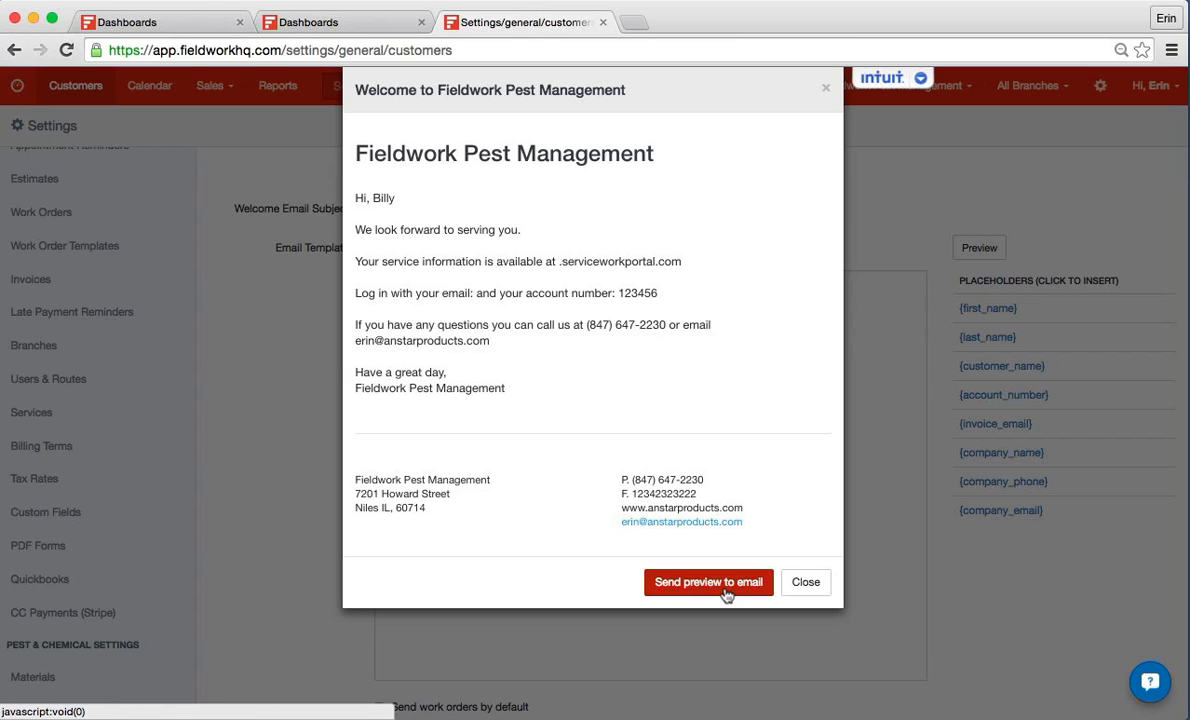
left_click(803, 584)
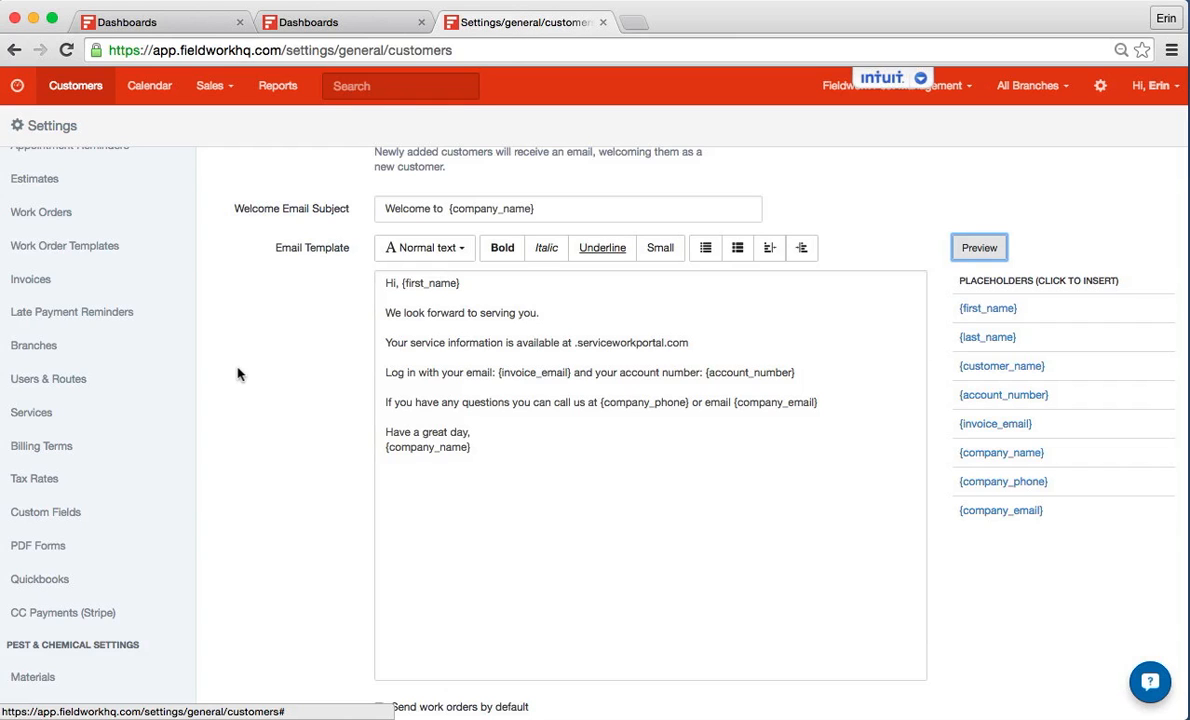
scroll(240, 372, "down", 5)
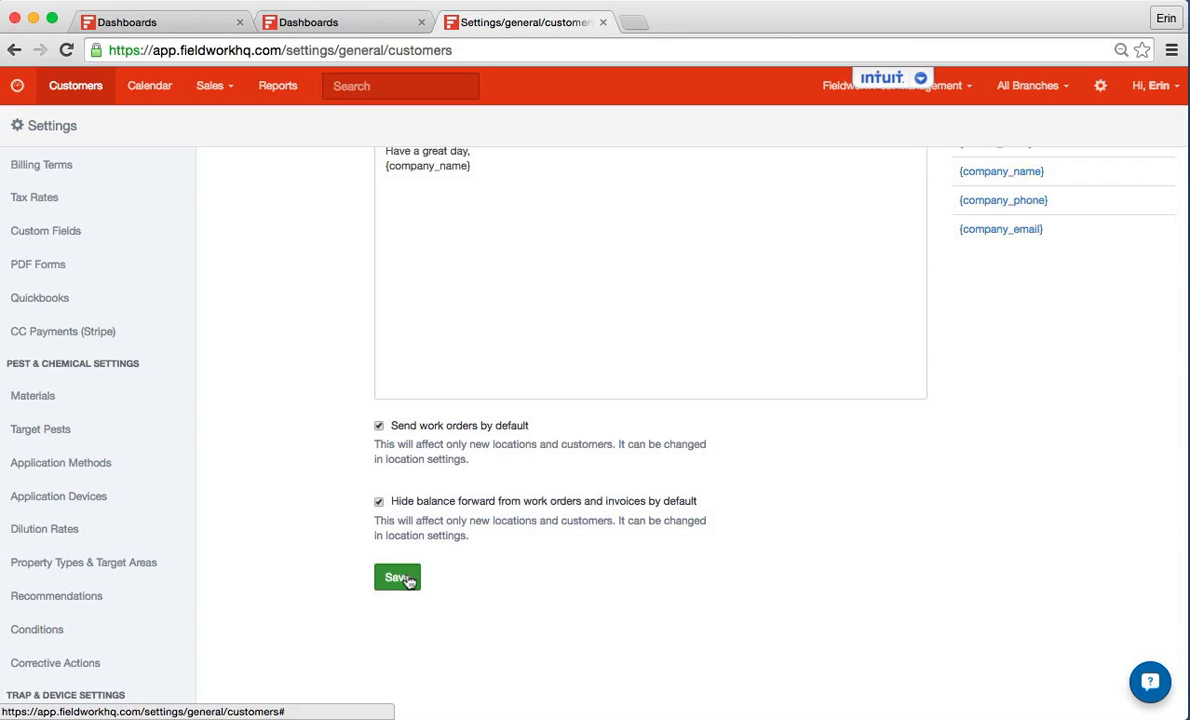
scroll(323, 538, "up", 5)
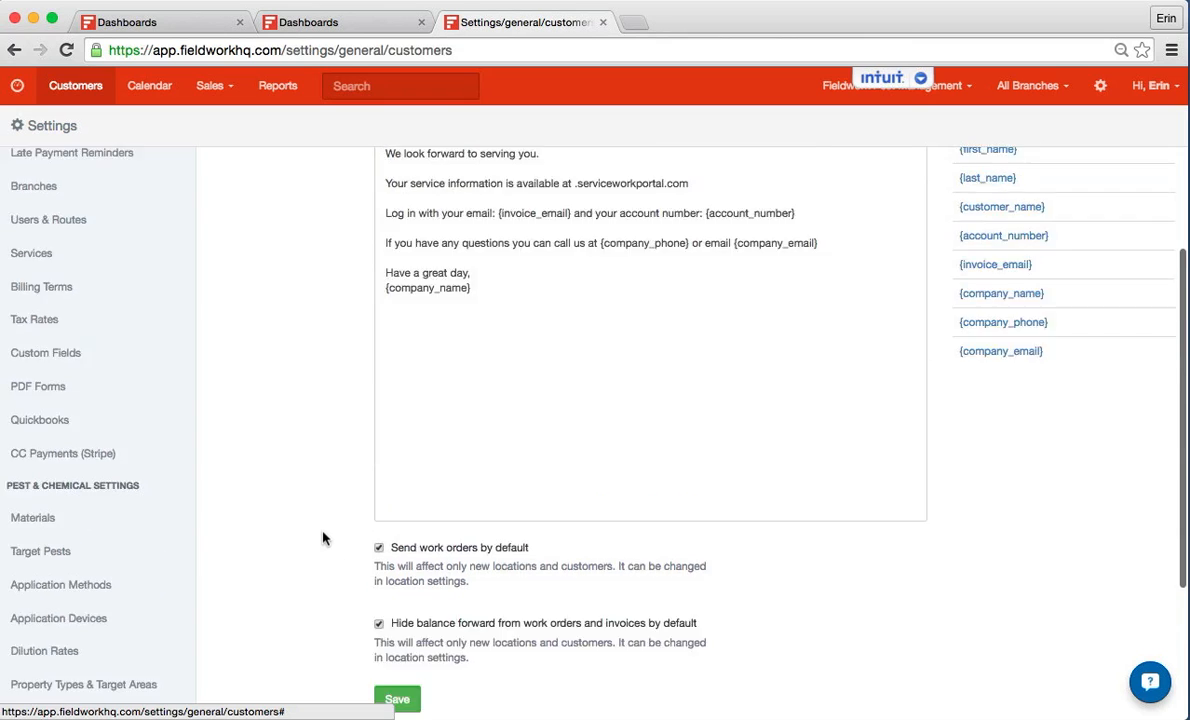
View the list of Customer Types and open the form for creating a new type
left_click(37, 266)
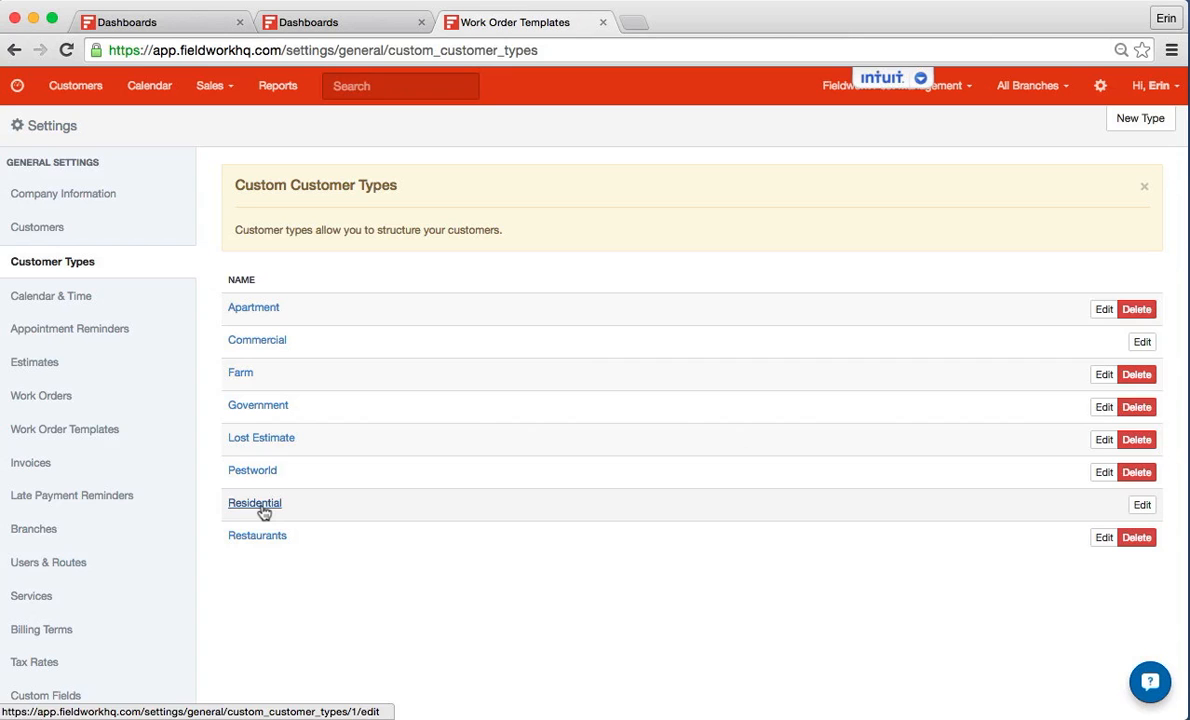
left_click(1140, 118)
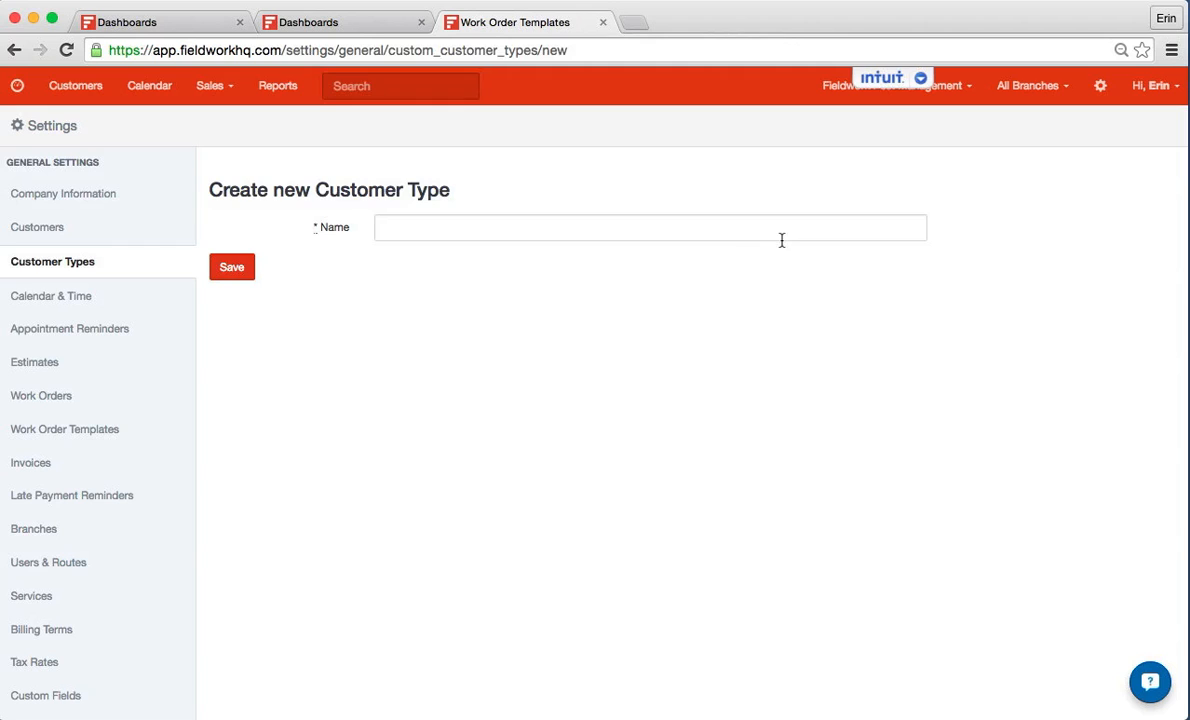
In the Calendar & Time settings, enable choosing the arrival time window for work orders automatically
left_click(99, 297)
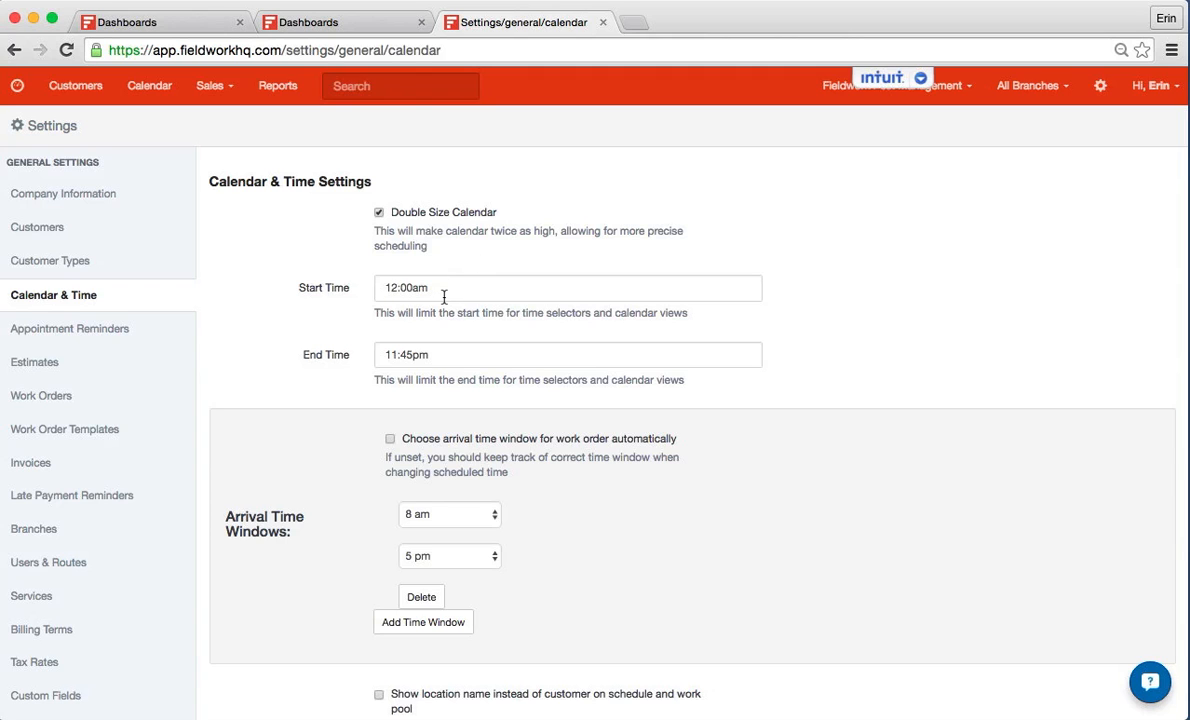
scroll(545, 338, "down", 3)
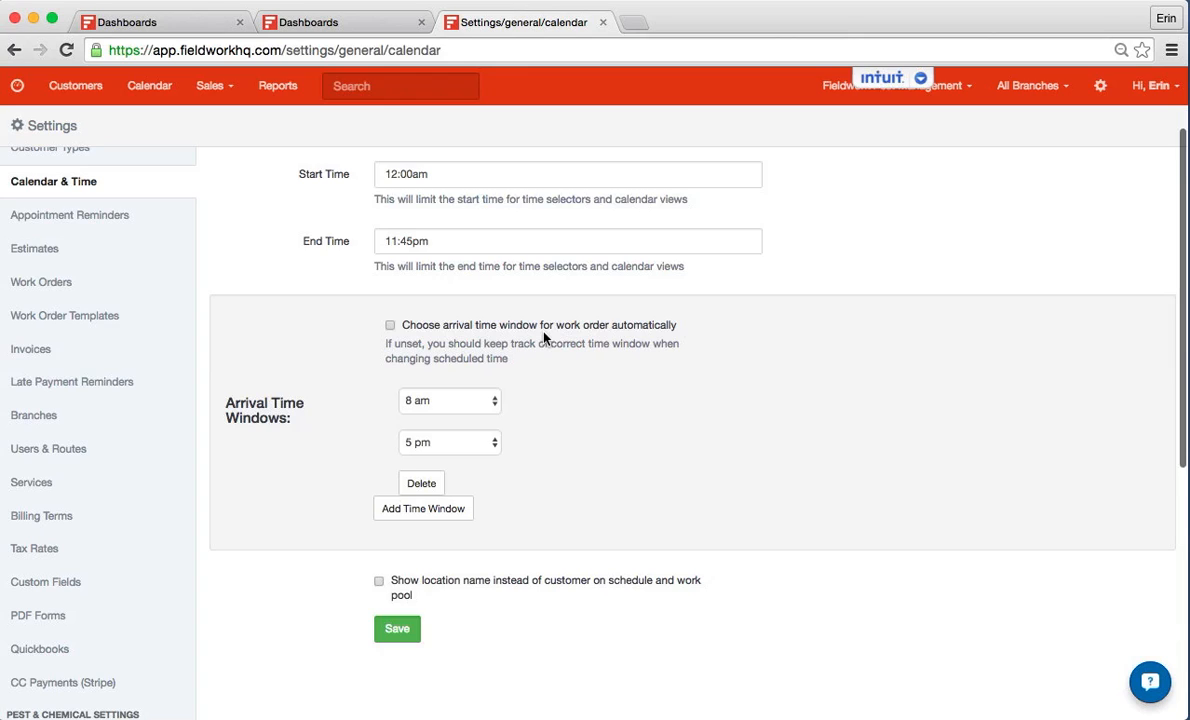
left_click(390, 327)
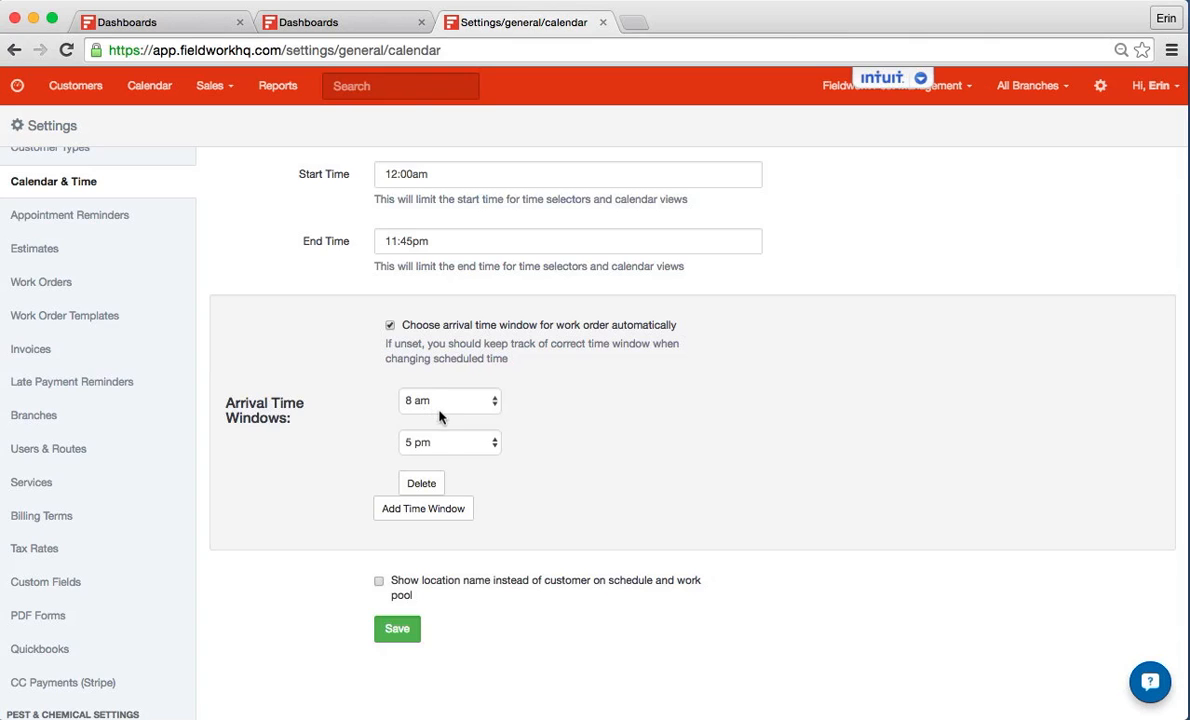
Add six more arrival time windows to the Calendar & Time settings
left_click(426, 516)
left_click(426, 516)
left_click(426, 516)
left_click(426, 516)
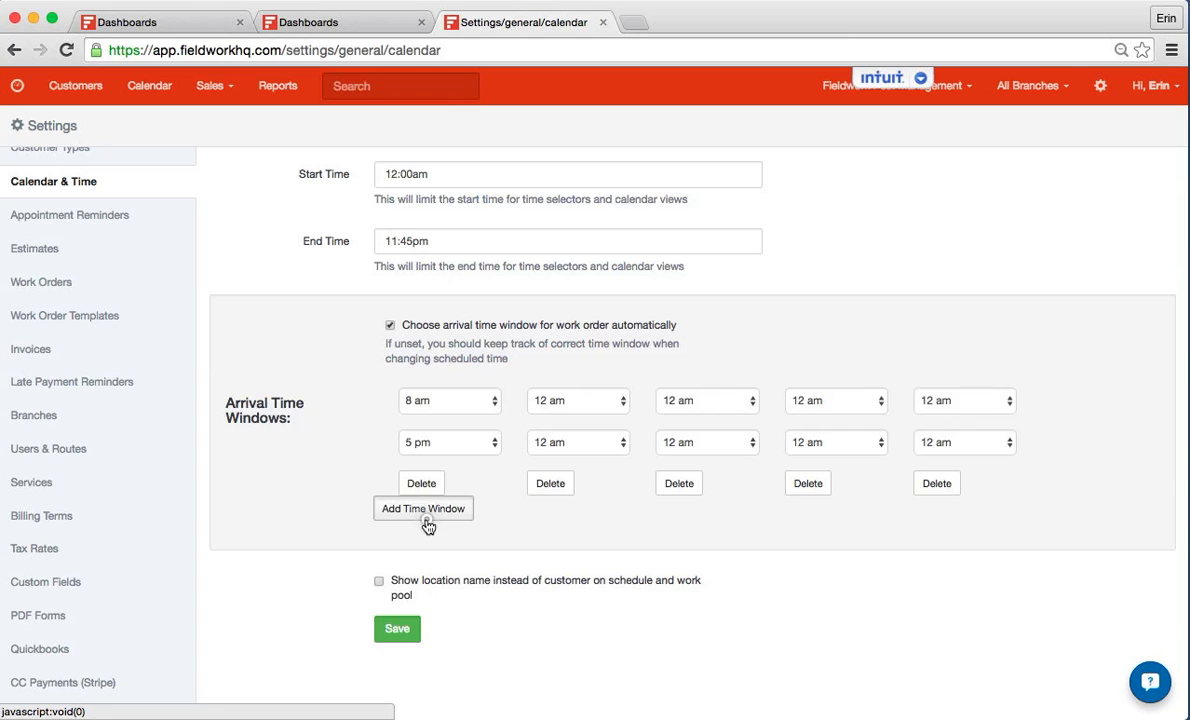
left_click(426, 516)
left_click(426, 516)
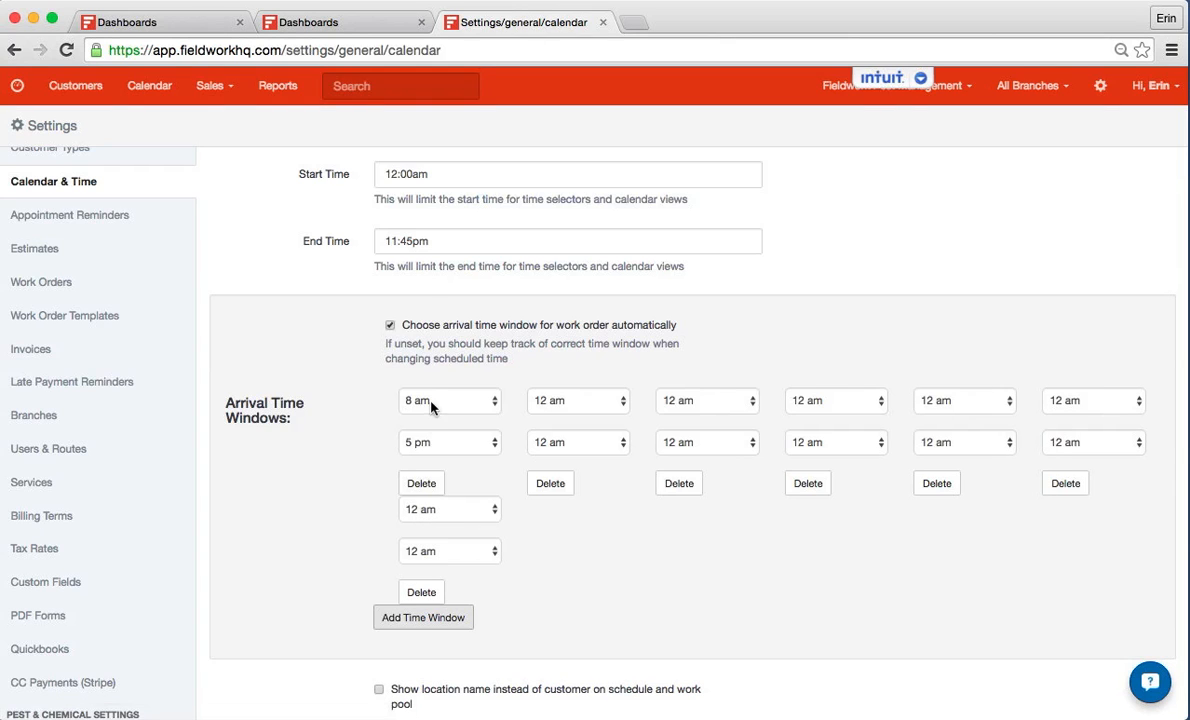
End the first arrival time window at 9 am and set the second window from 9 am to 10 am
left_click(431, 442)
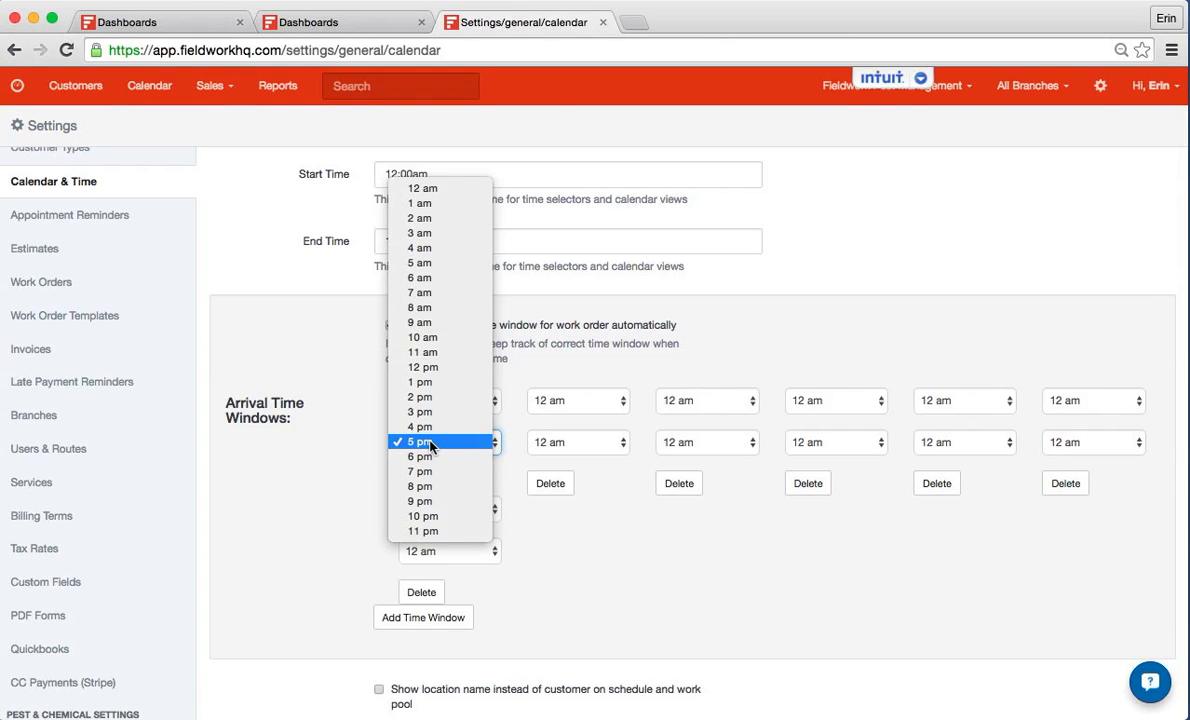
left_click(425, 322)
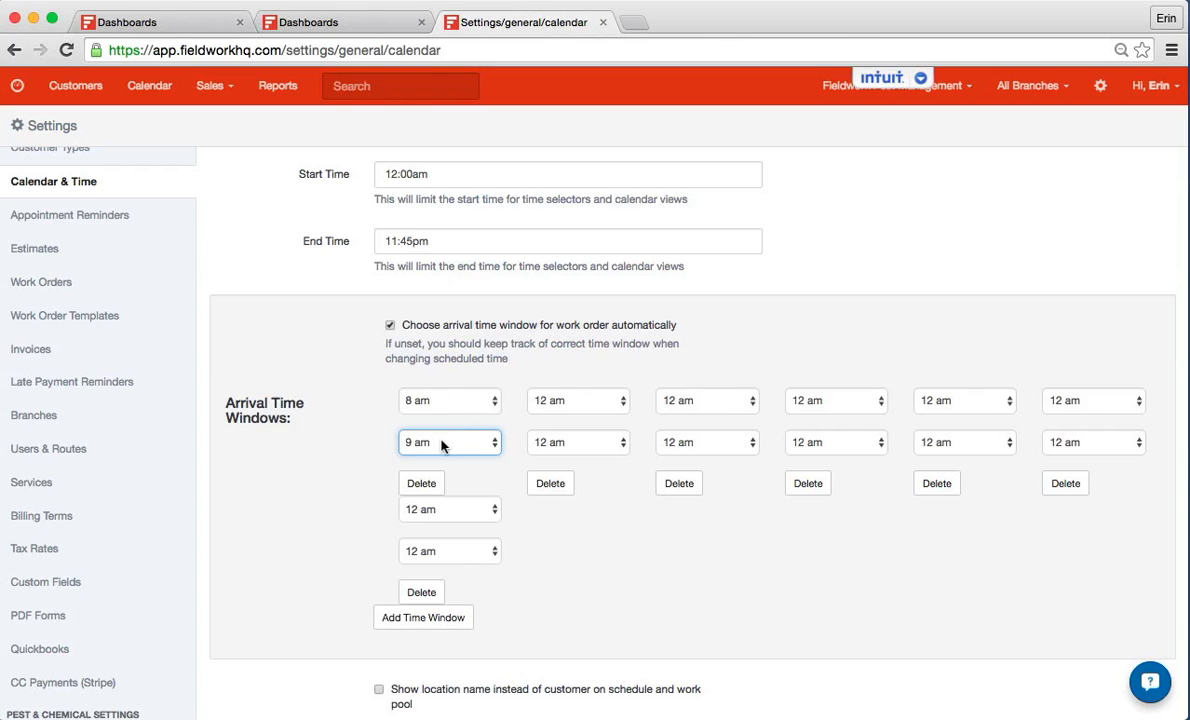
left_click(570, 405)
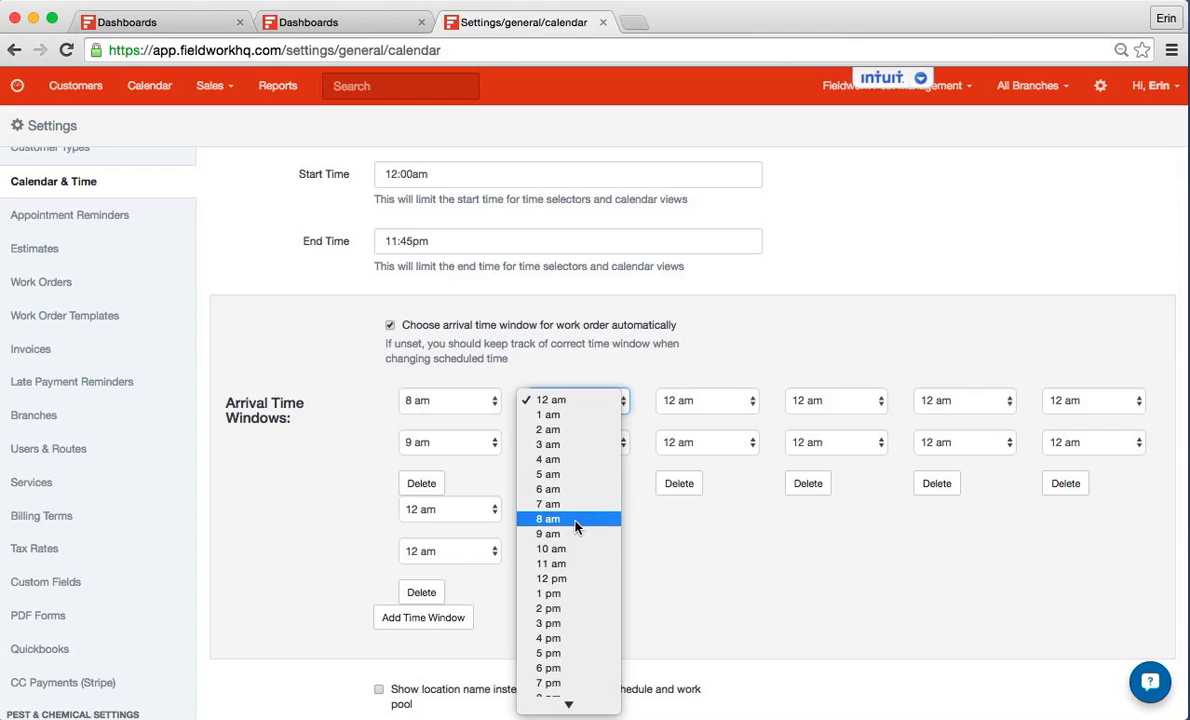
left_click(574, 532)
left_click(574, 443)
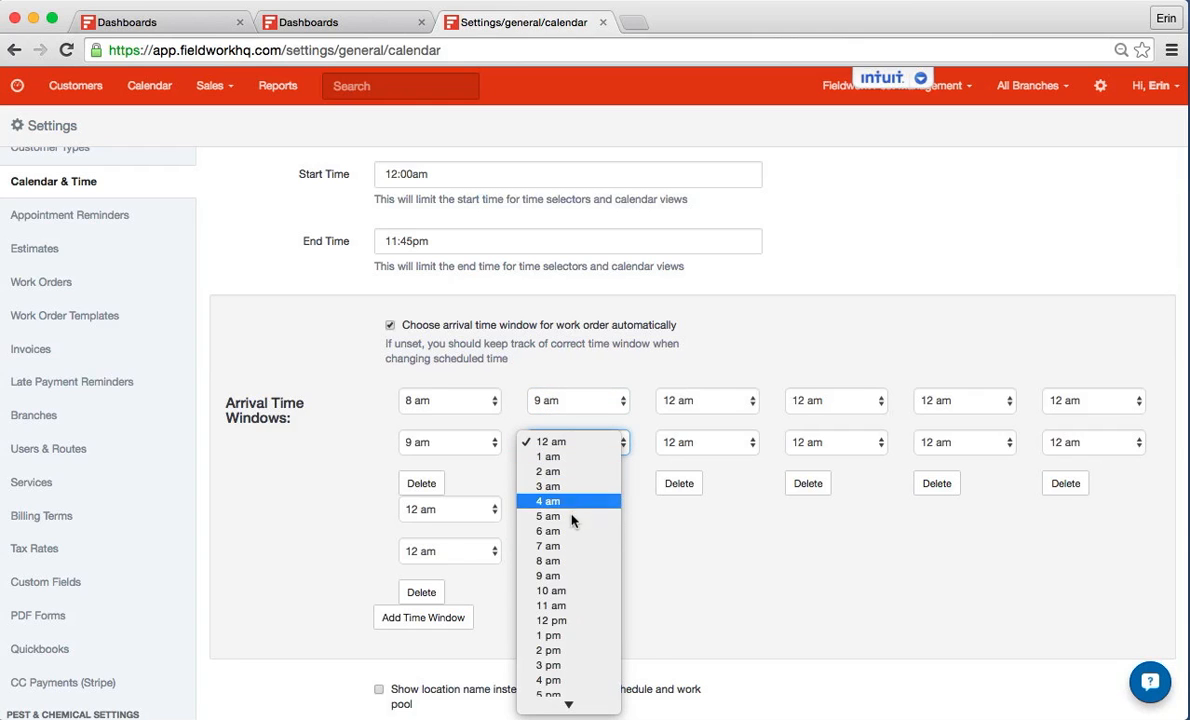
left_click(572, 591)
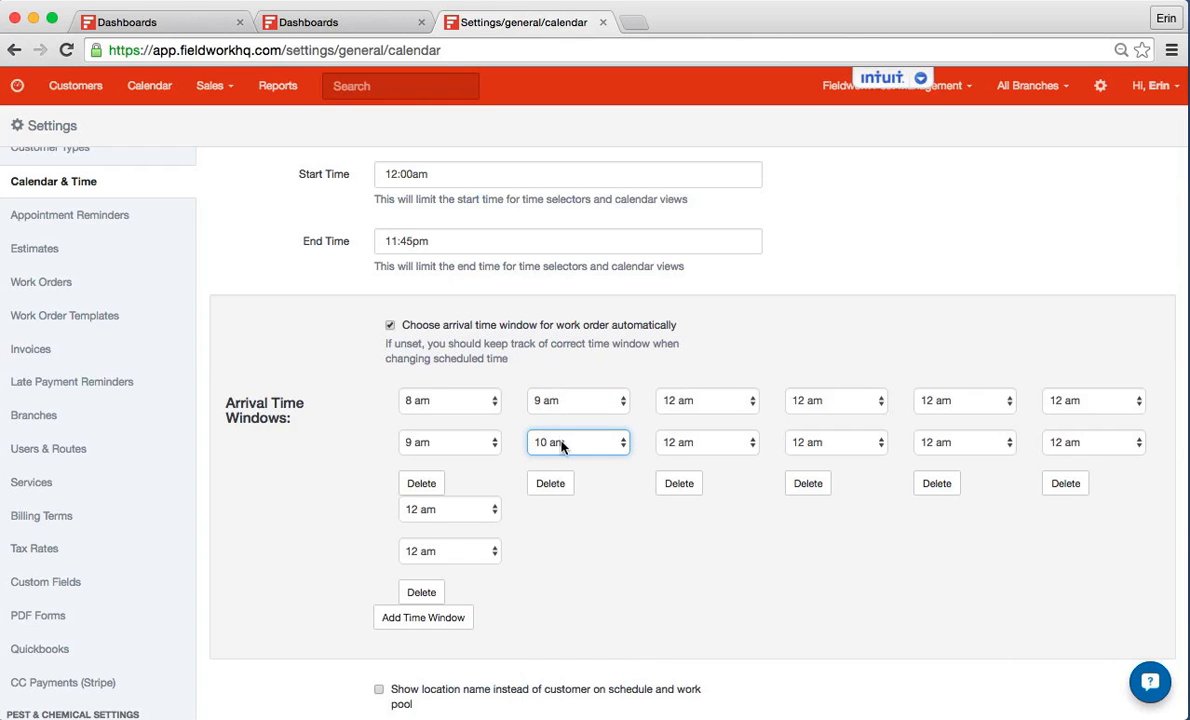
Set the third arrival time window from 10 am to 12 pm
left_click(708, 401)
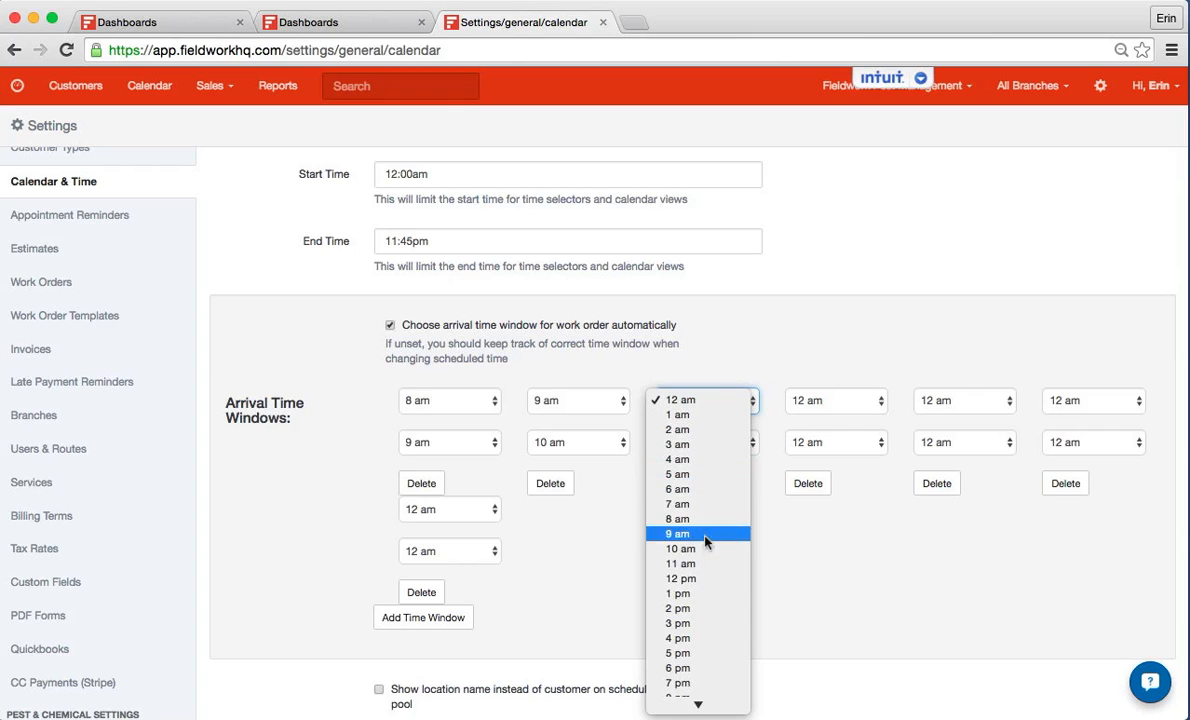
left_click(705, 549)
left_click(700, 444)
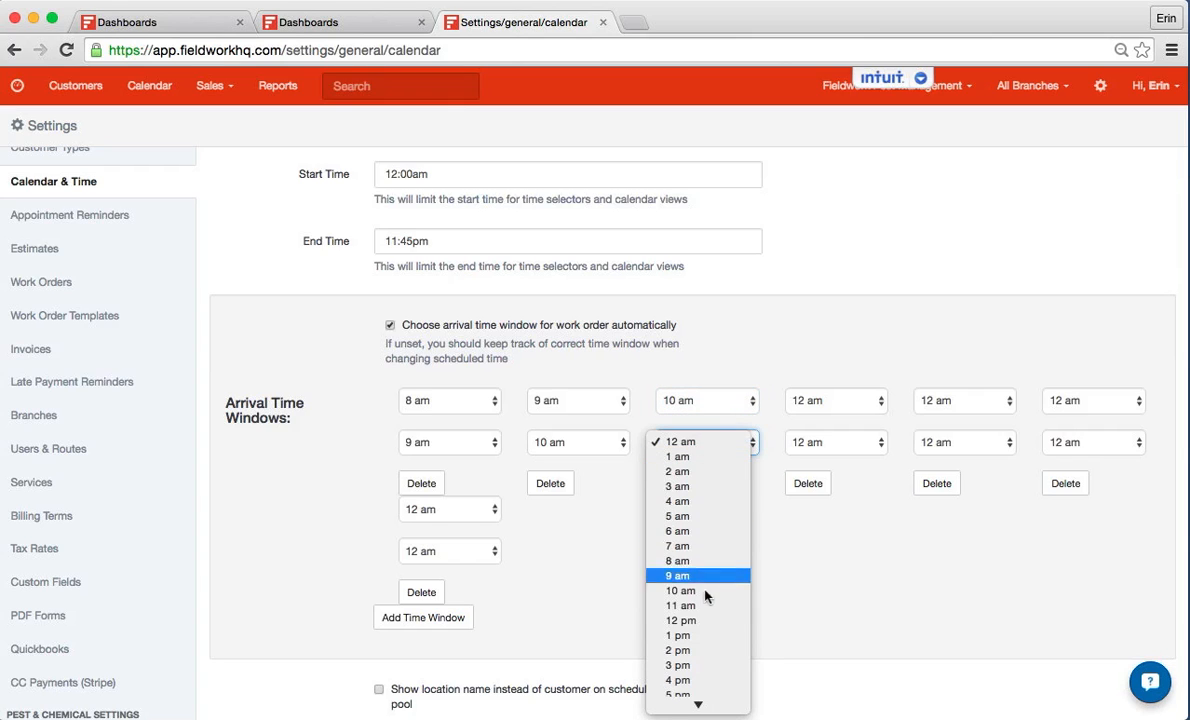
left_click(705, 620)
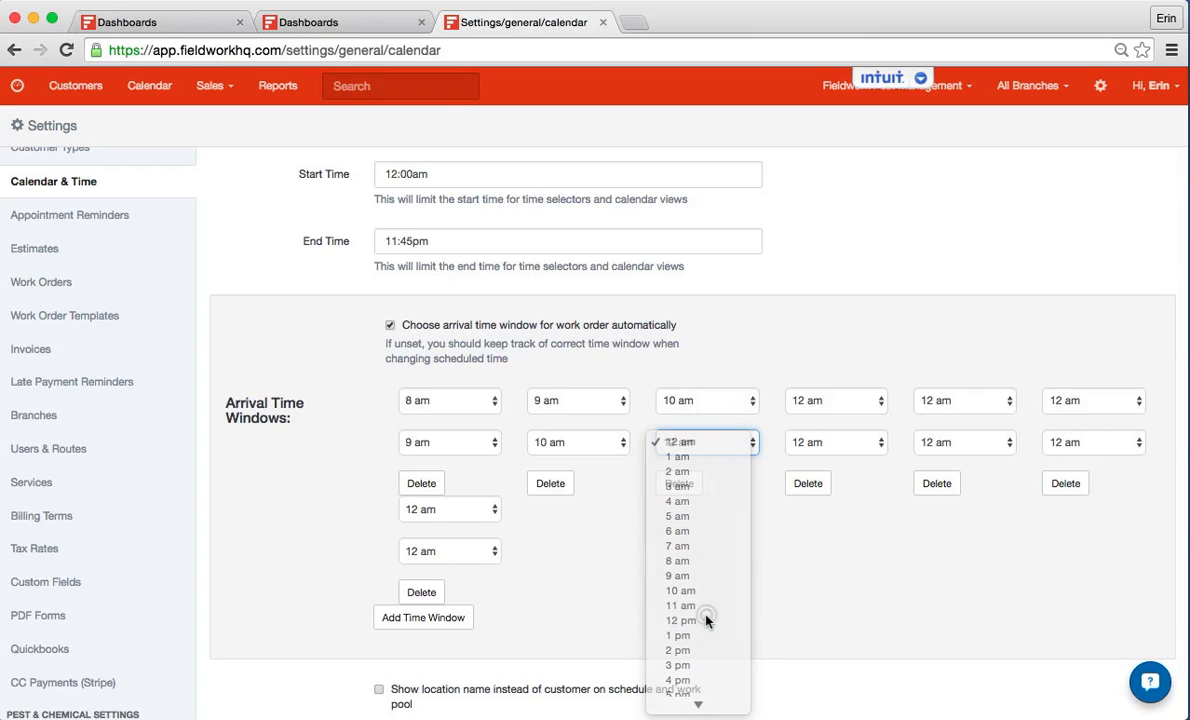
Set the fourth arrival time window from 8 am to 5 pm
left_click(836, 404)
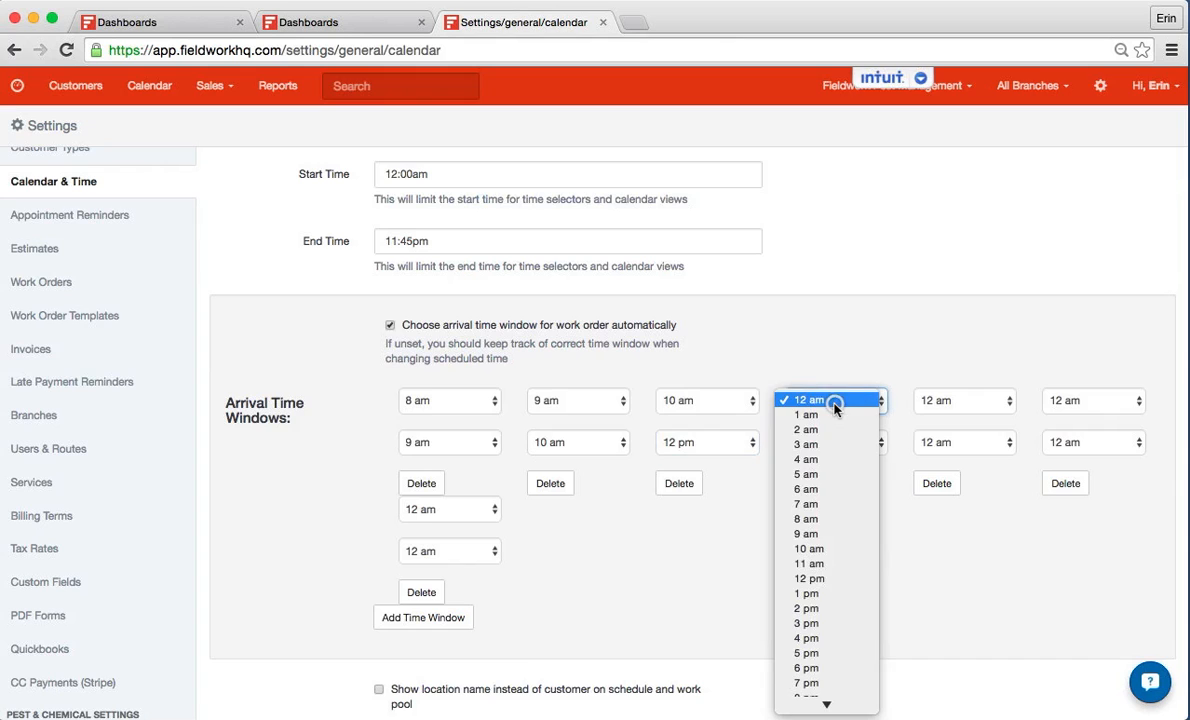
left_click(832, 519)
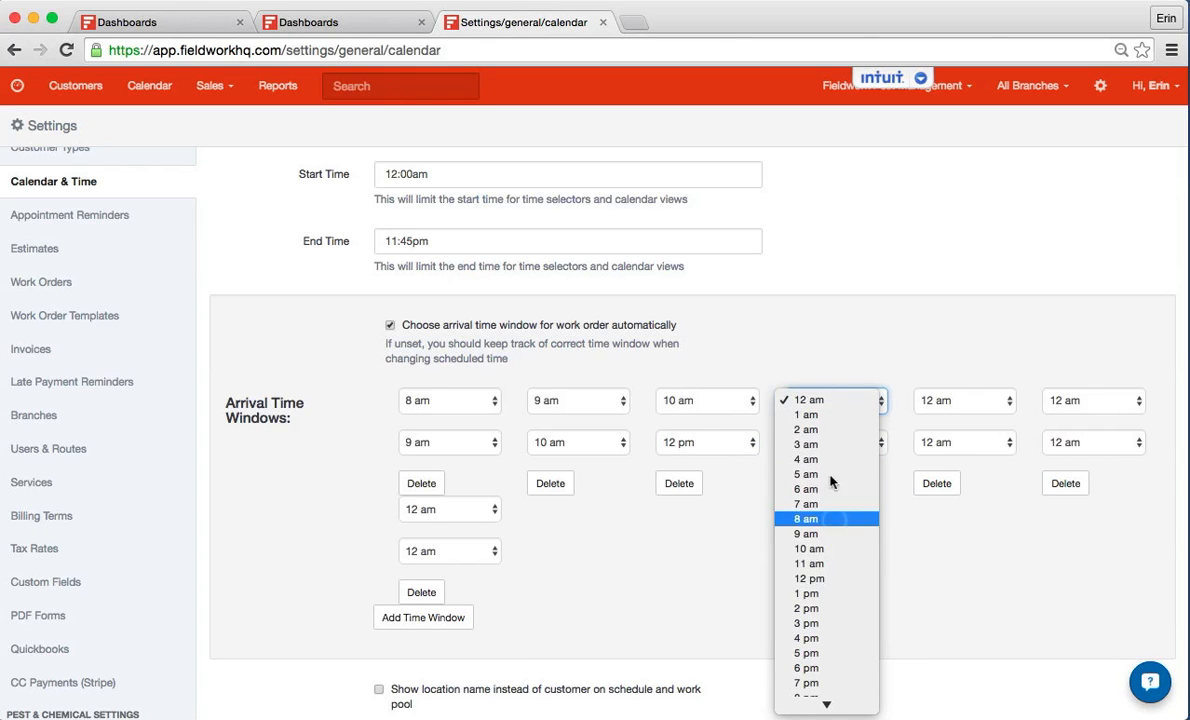
left_click(826, 446)
scroll(833, 624, "down", 3)
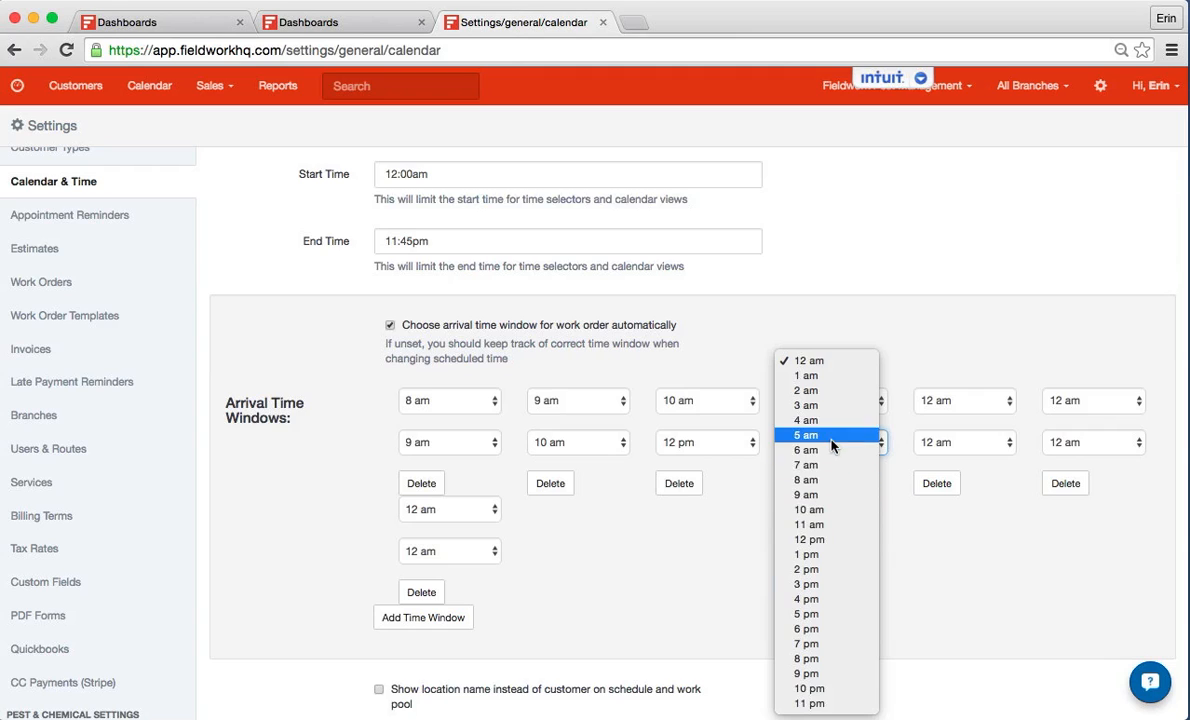
left_click(831, 616)
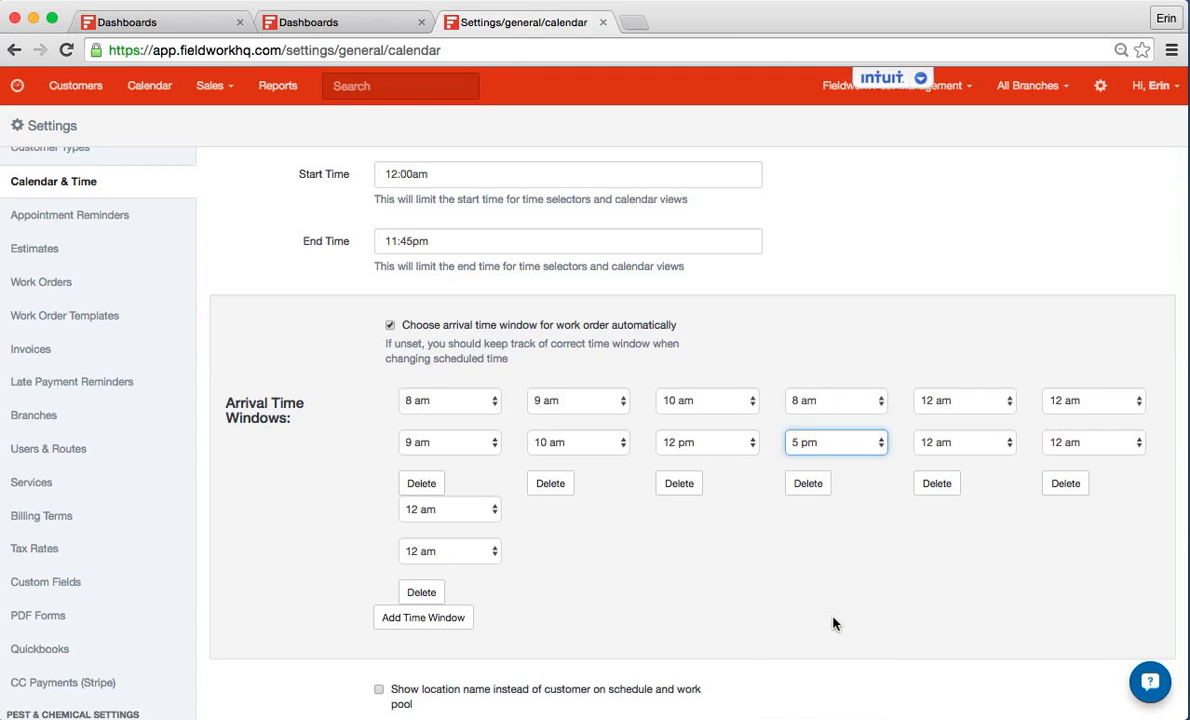
Delete the three unused 12 am arrival time windows
left_click(937, 485)
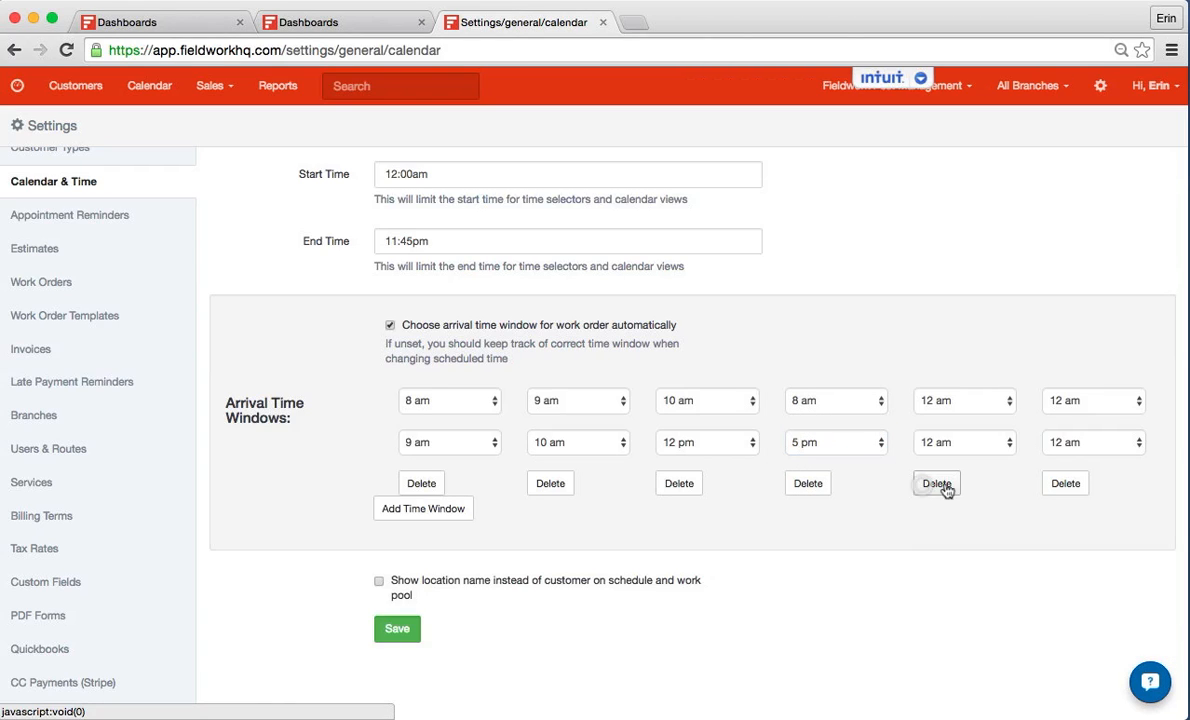
left_click(937, 485)
left_click(937, 485)
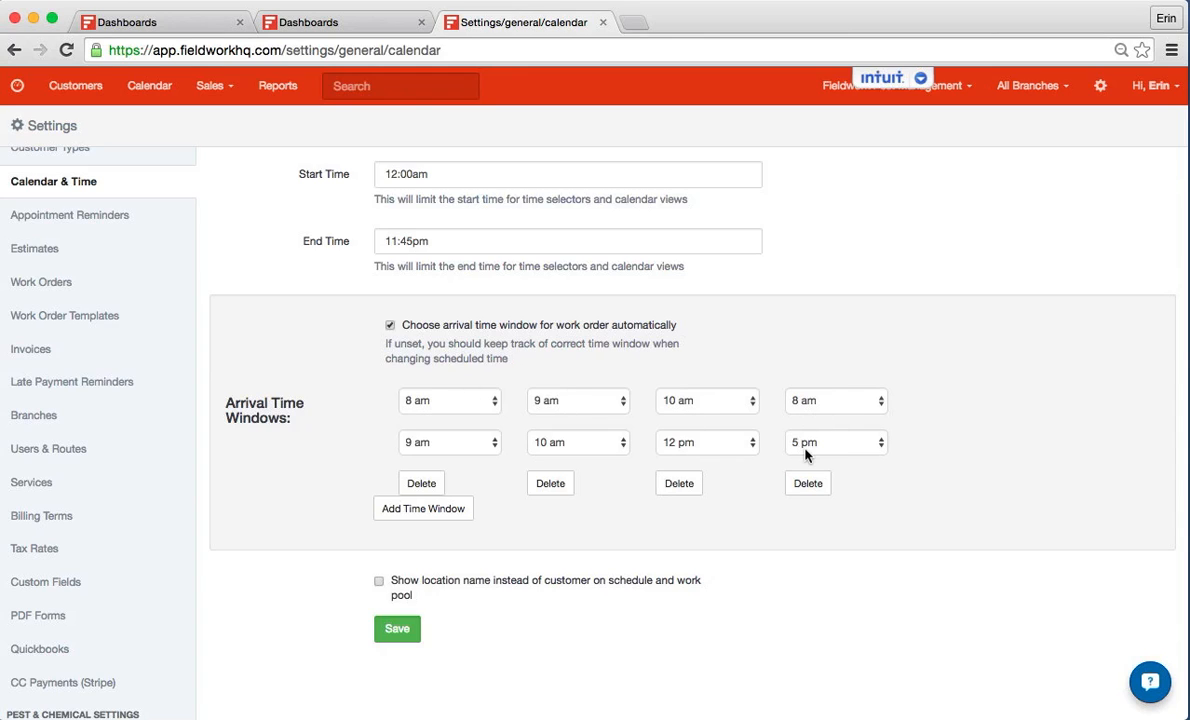
Switch the fourth arrival time window's start between 12 pm and 8 am, ending with 12 pm
left_click(812, 402)
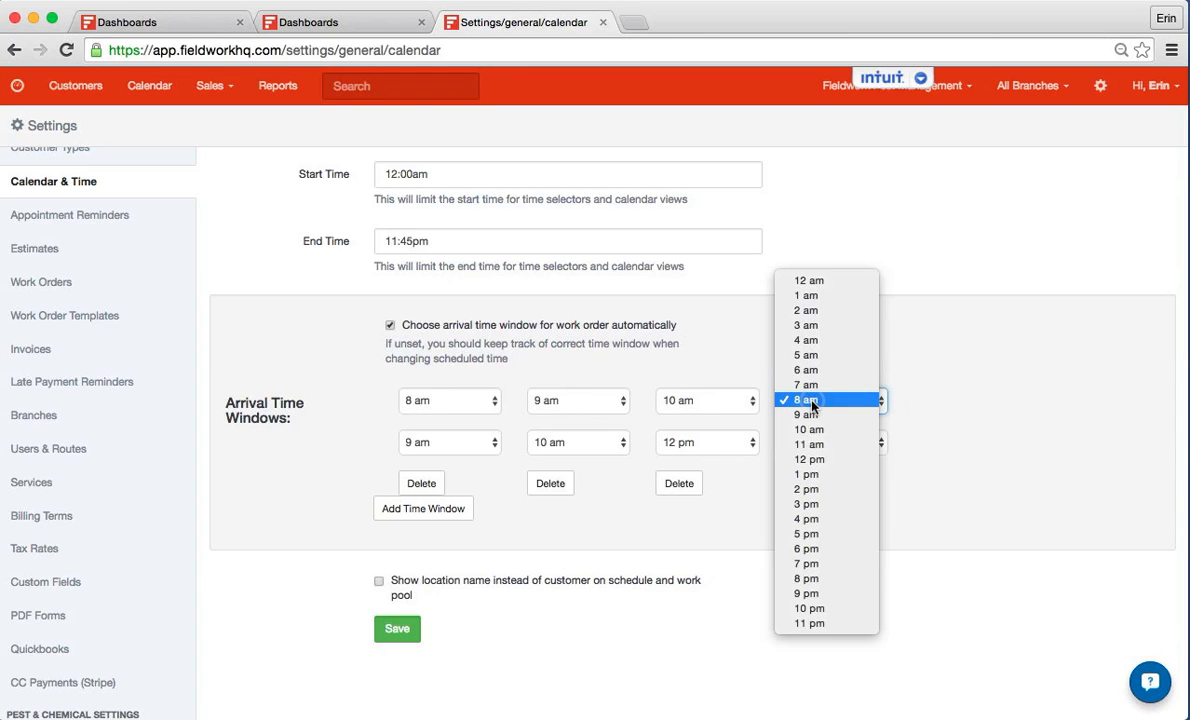
left_click(809, 459)
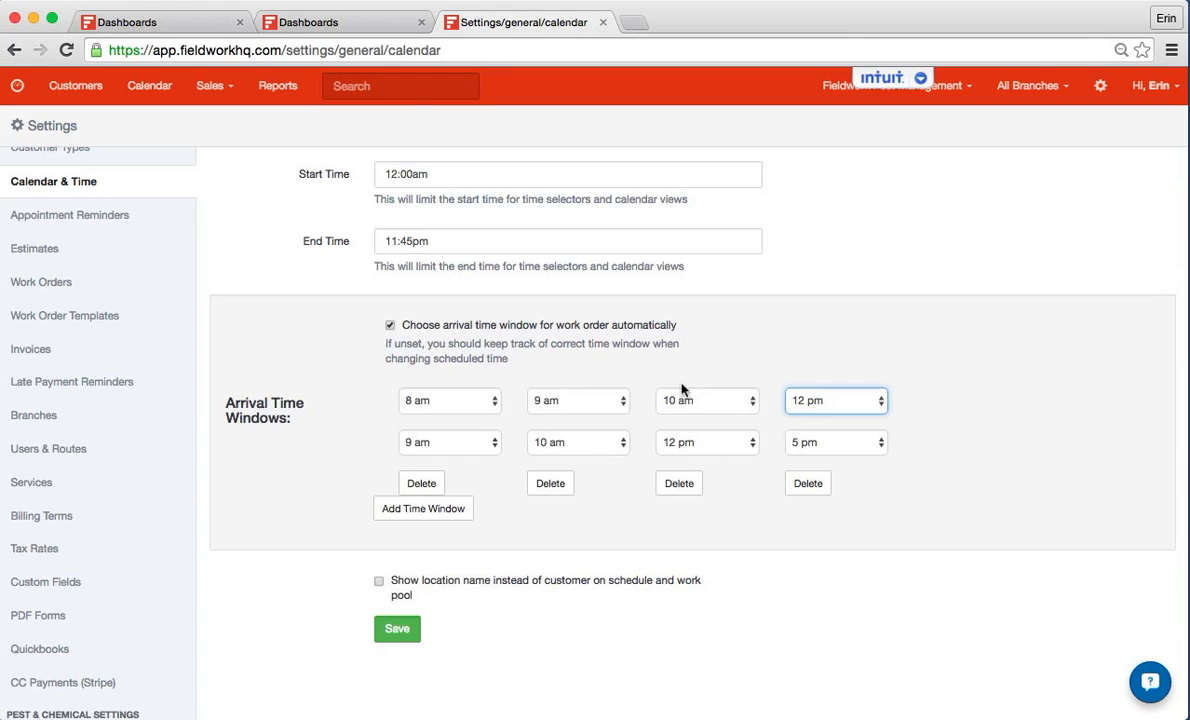
left_click(815, 402)
left_click(819, 341)
left_click(810, 409)
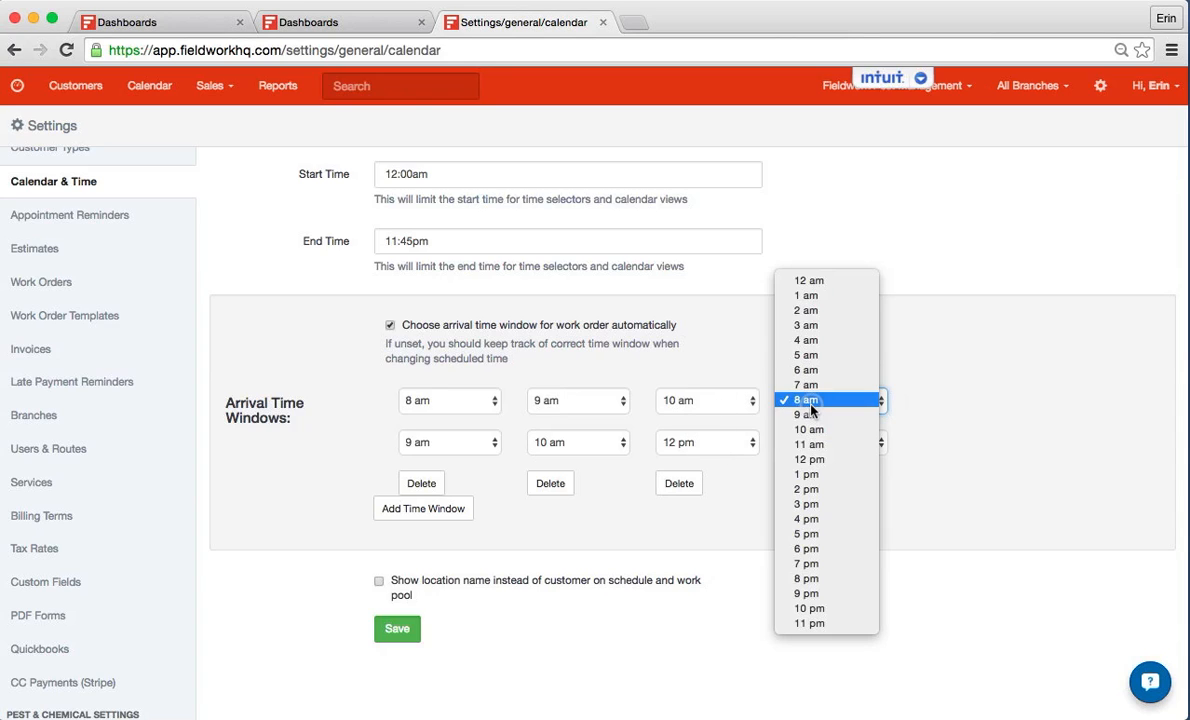
left_click(820, 463)
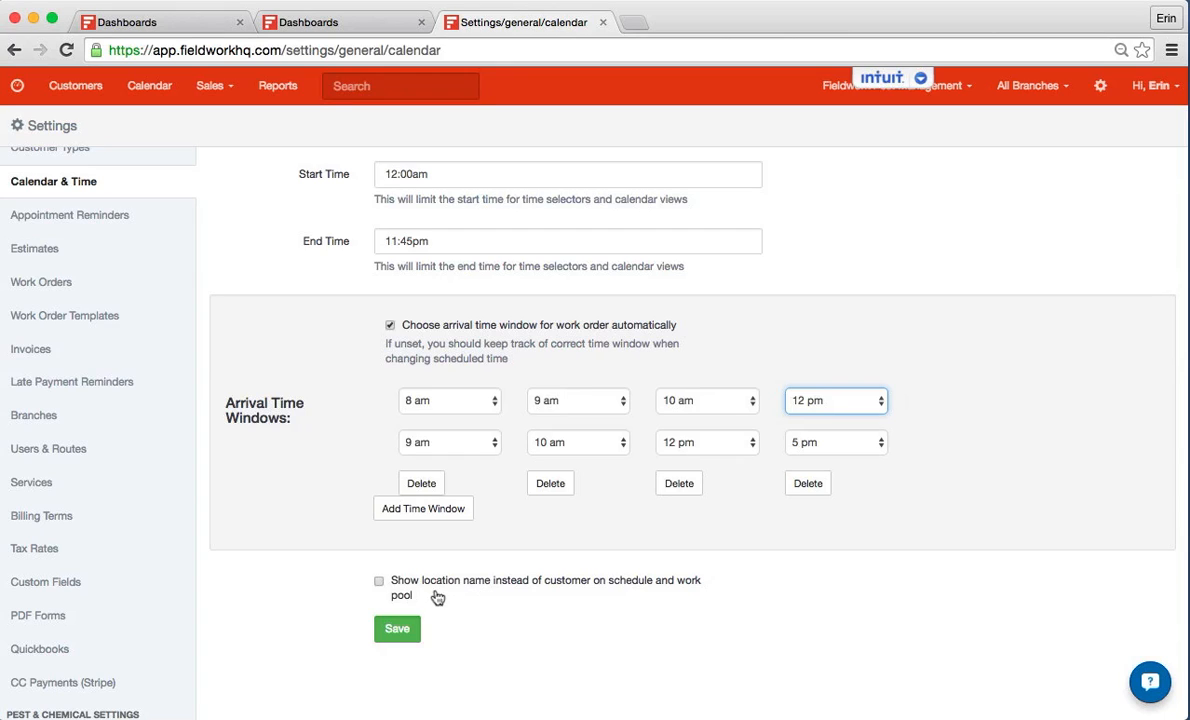
Try the option to show the location name instead of the customer on the schedule and work pool, and turn it off again
left_click(378, 582)
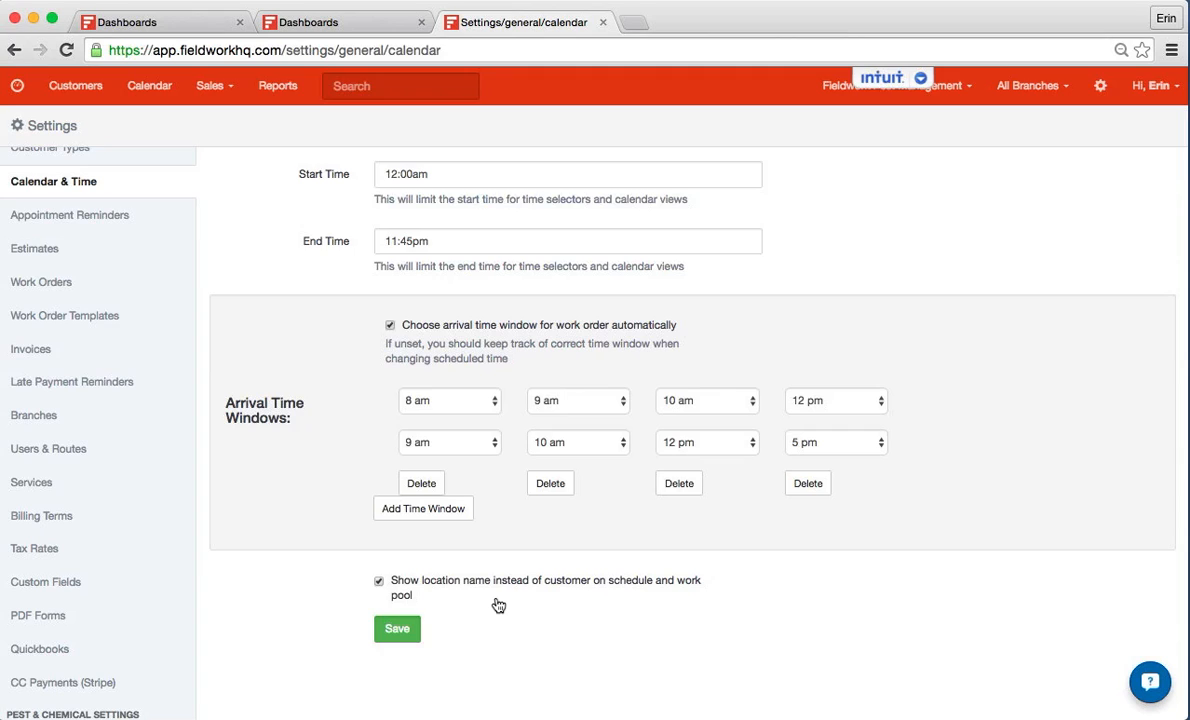
left_click(378, 581)
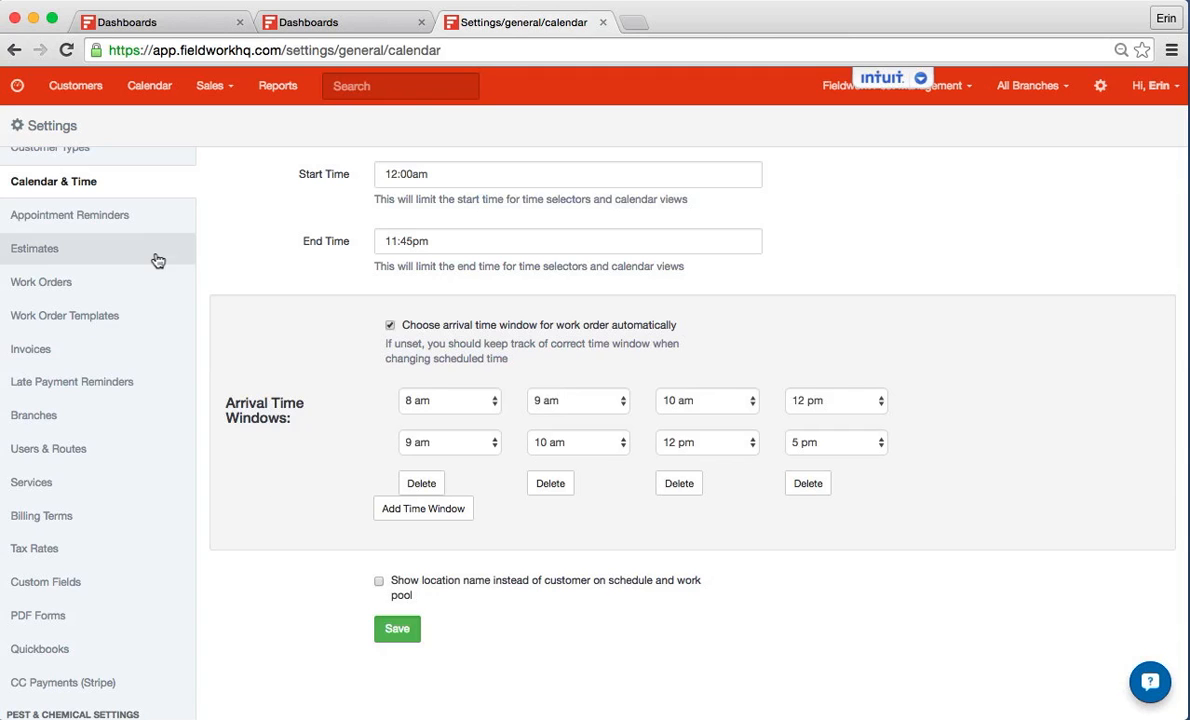
Leave the Calendar & Time settings without saving and set Appointment Reminders to send via text and email
left_click(120, 225)
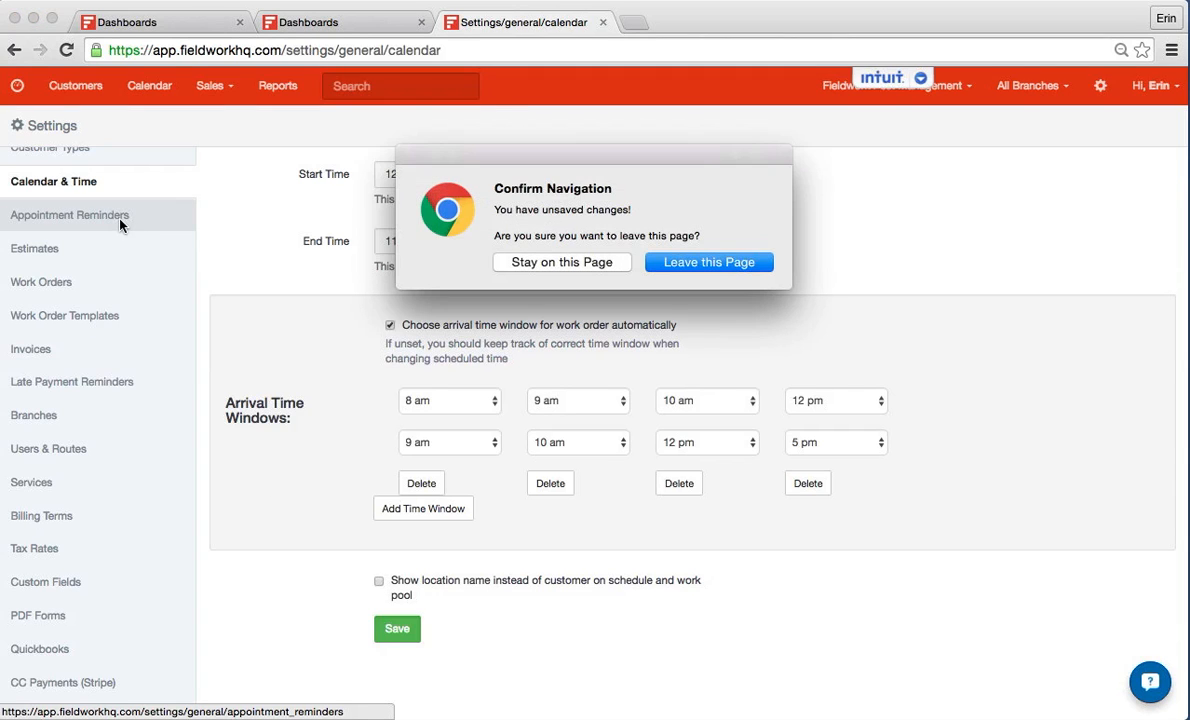
left_click(694, 264)
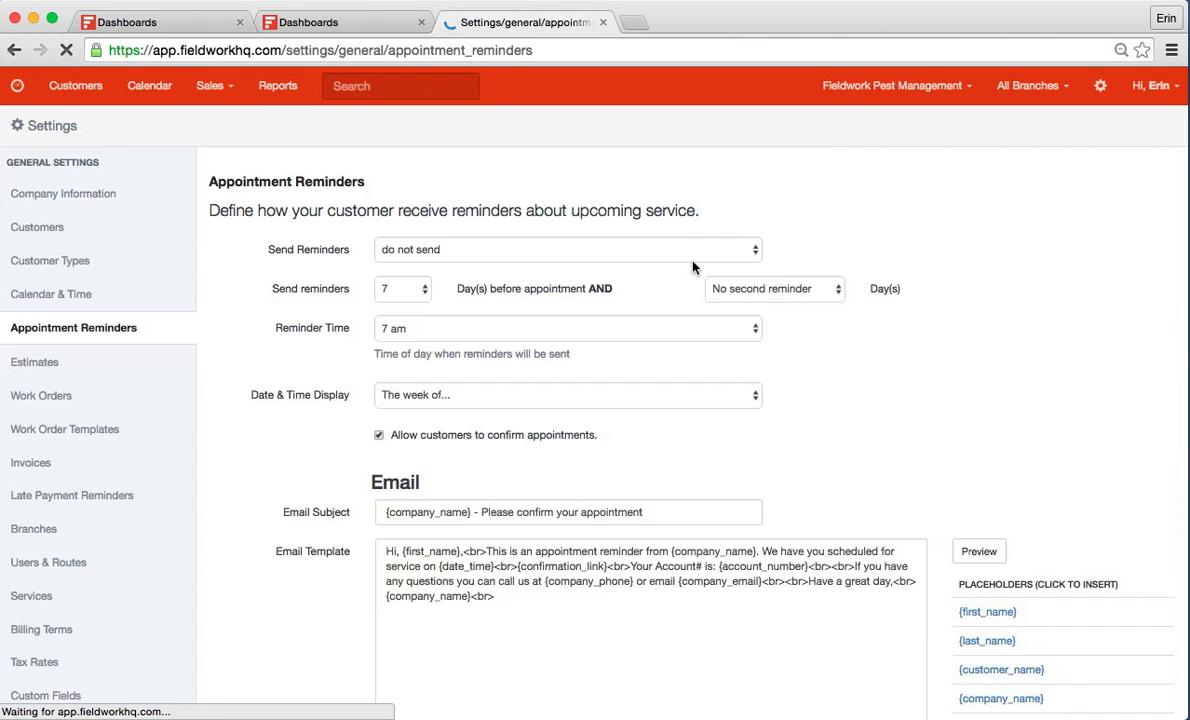
left_click(460, 252)
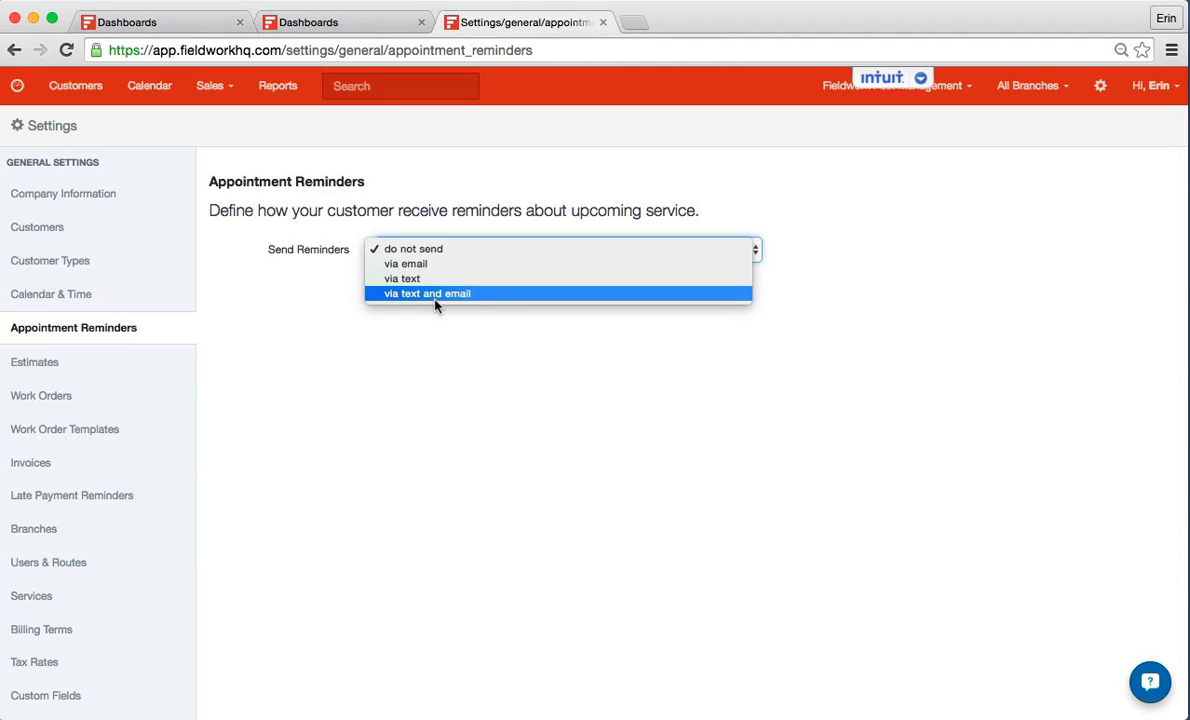
left_click(492, 295)
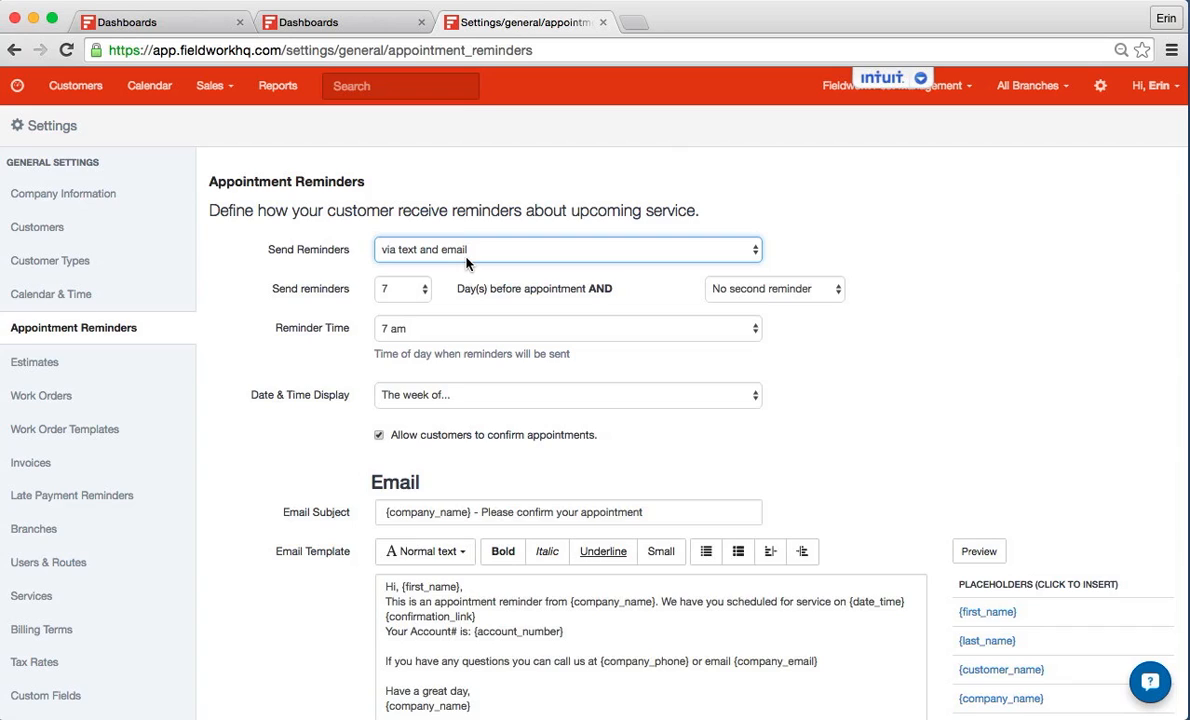
Schedule appointment reminders for 7 days and 1 day before the appointment, with 7 am as the reminder time
left_click(421, 291)
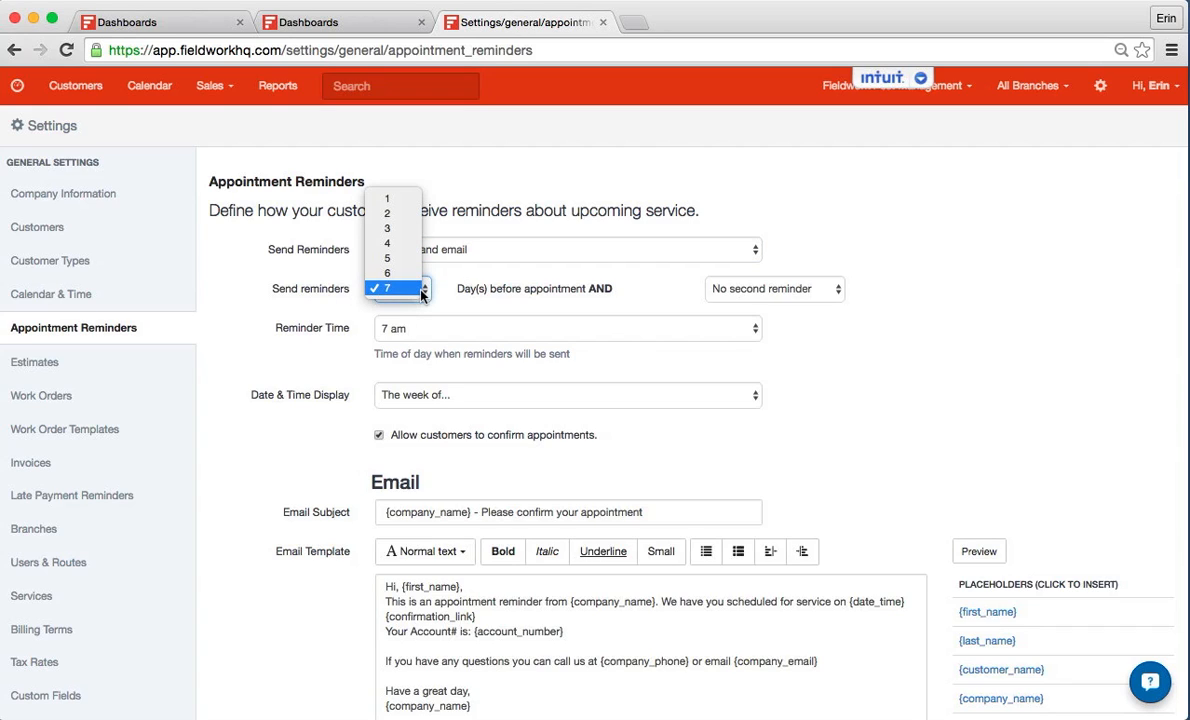
left_click(389, 291)
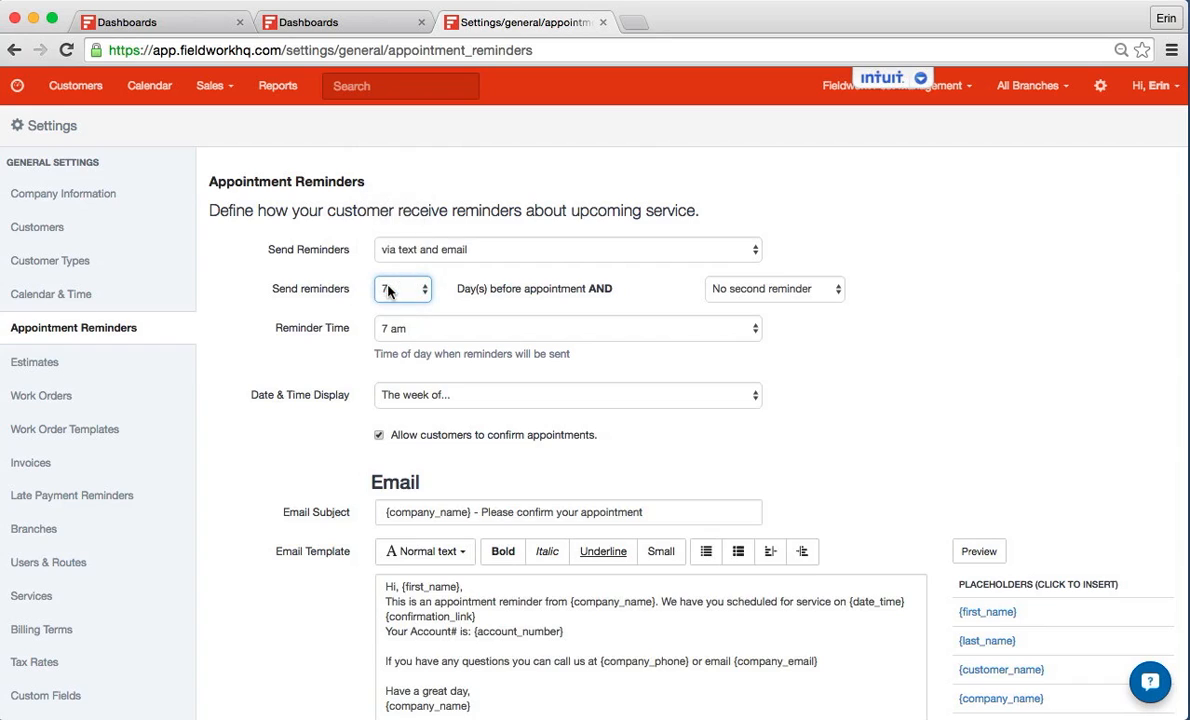
left_click(832, 289)
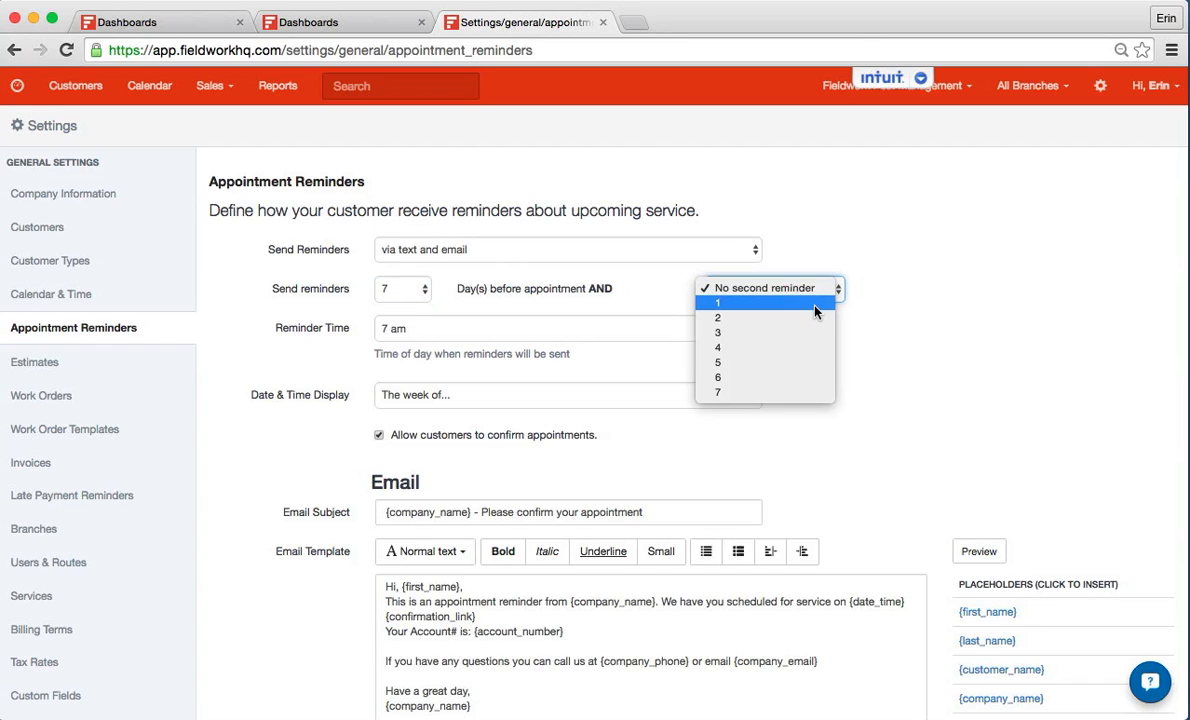
left_click(815, 308)
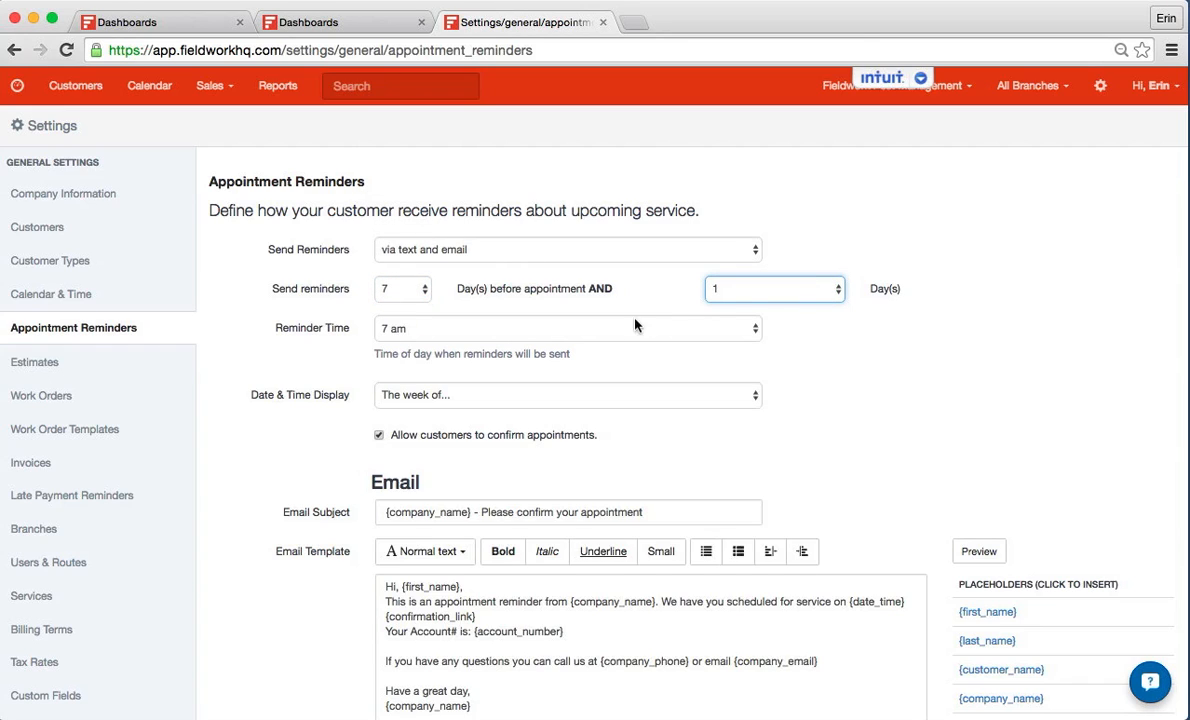
left_click(689, 328)
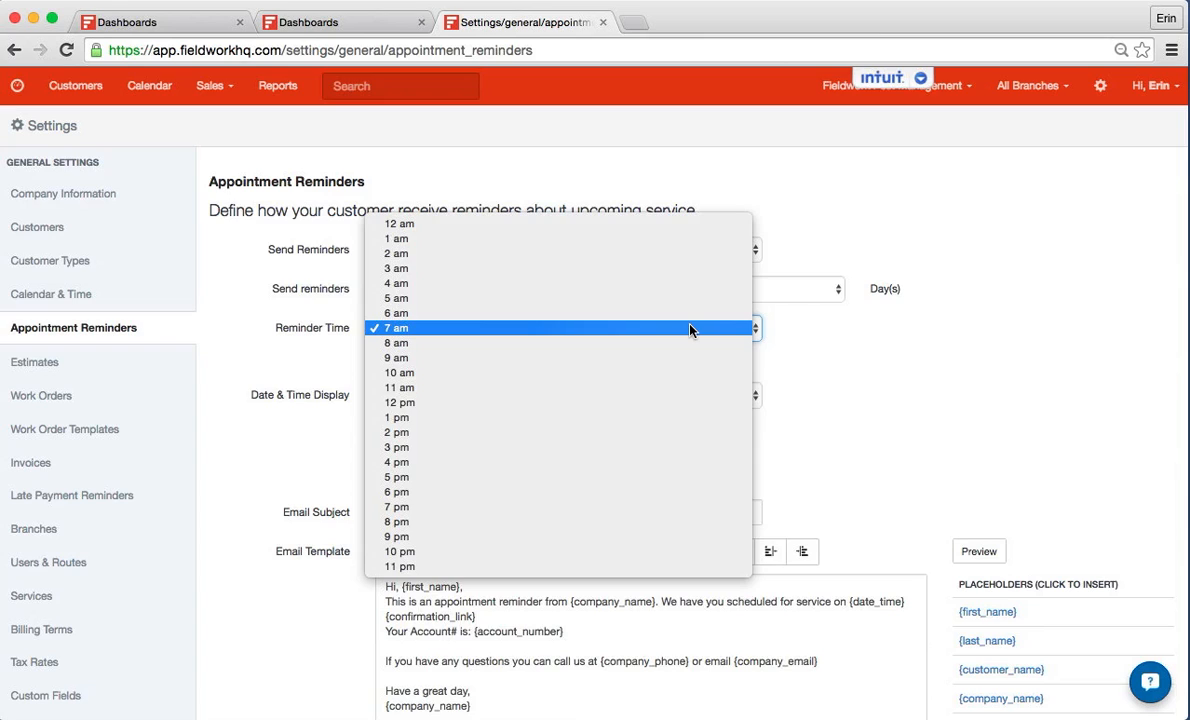
left_click(689, 328)
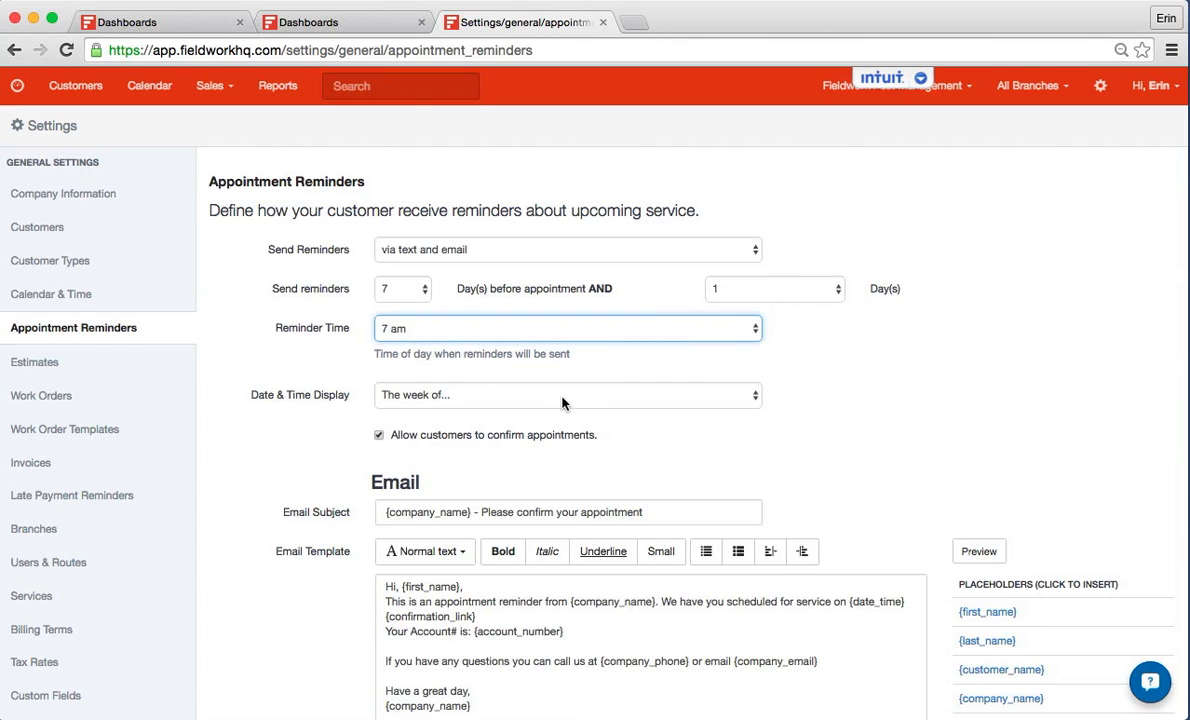
Review the Date & Time Display choices and the reminder email template with its available placeholders
left_click(482, 401)
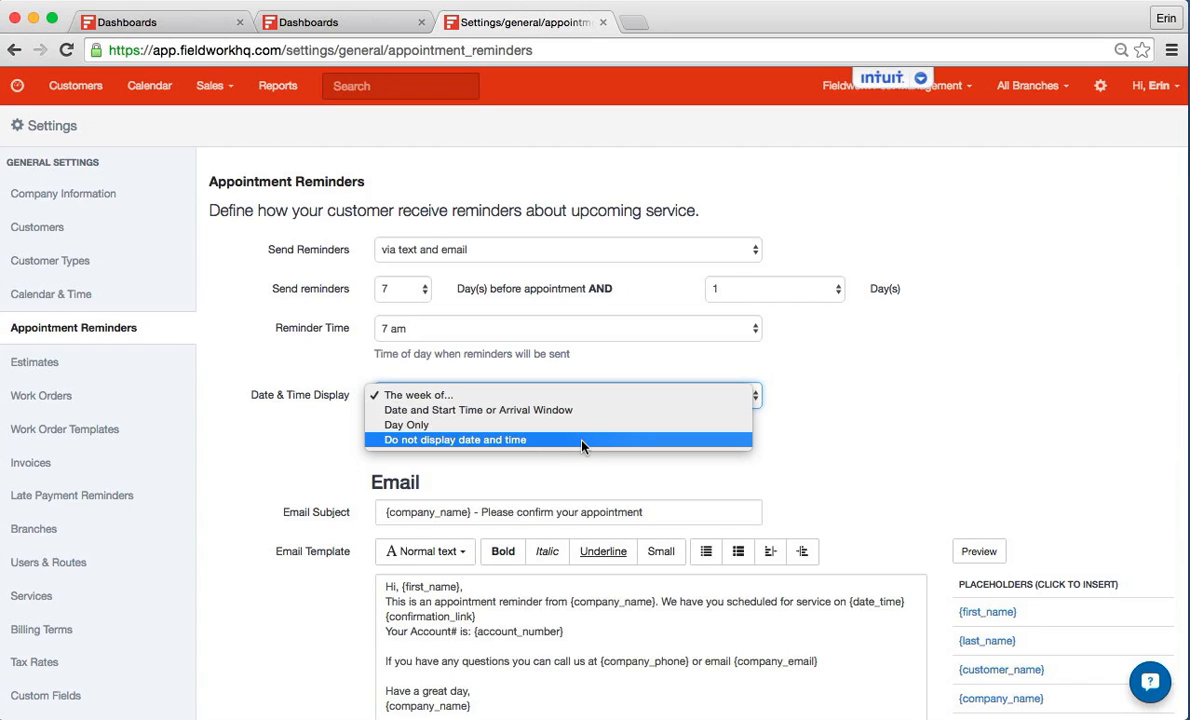
left_click(770, 454)
scroll(843, 458, "down", 2)
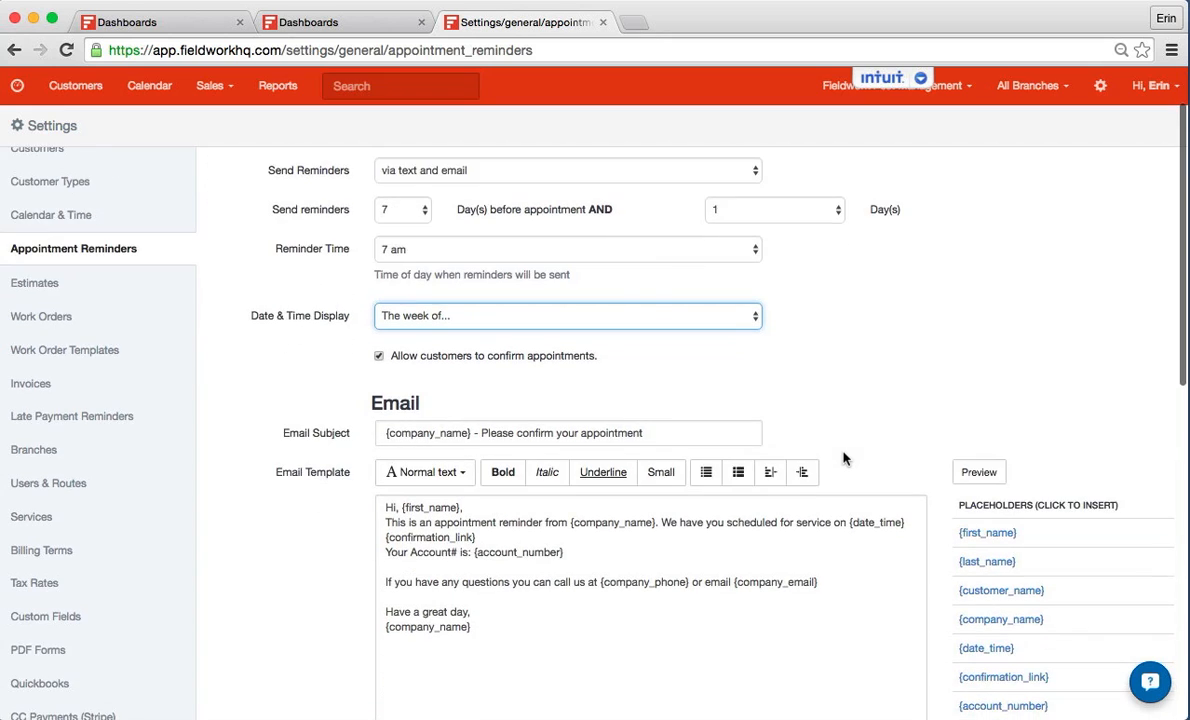
scroll(843, 458, "down", 3)
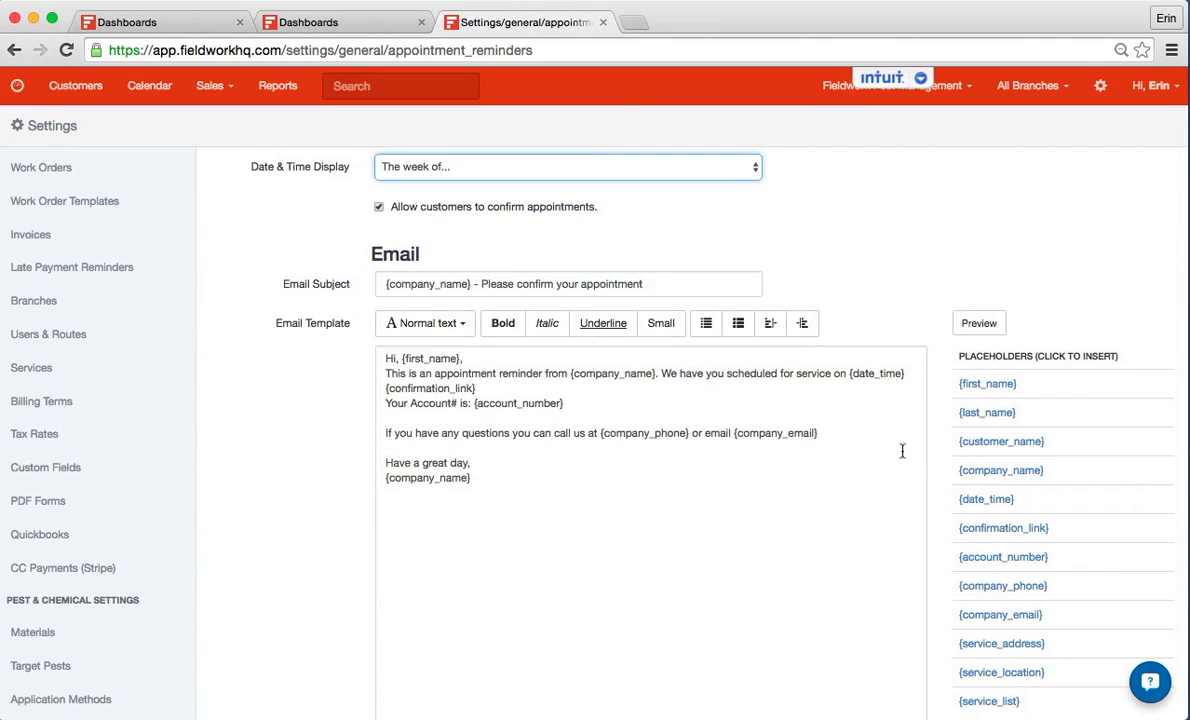
scroll(902, 451, "down", 2)
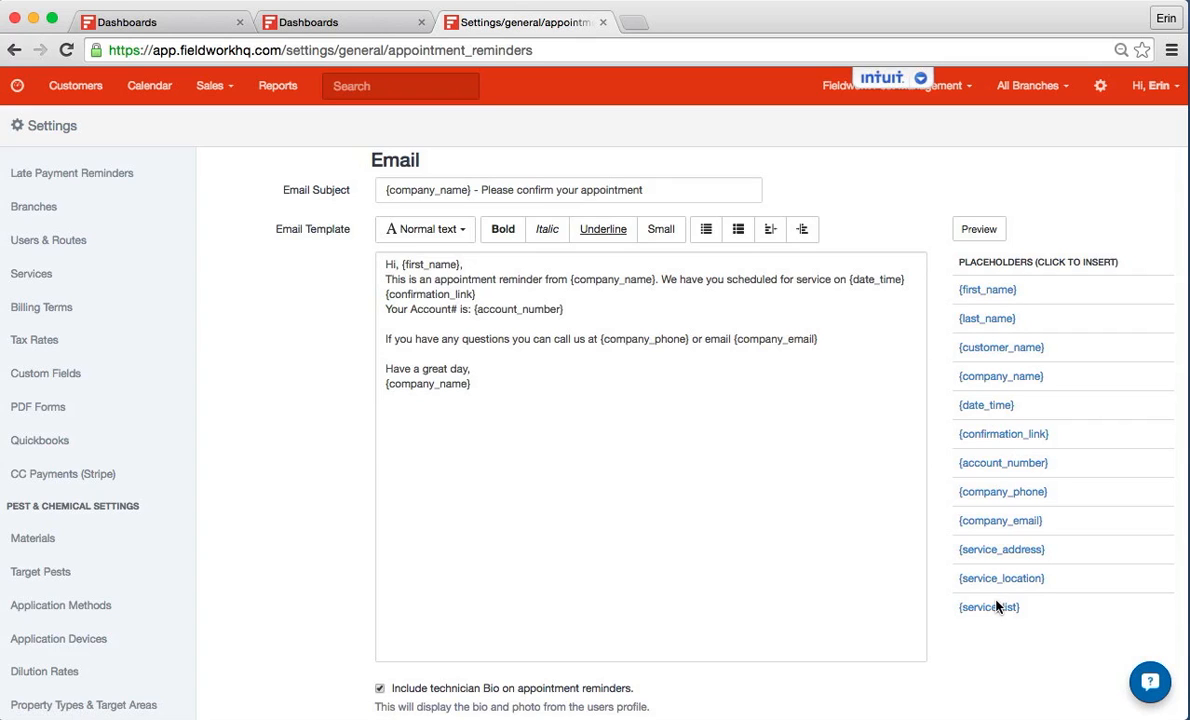
Insert the {confirmation_link} placeholder at the end of the email template, separated from the closing company name by a blank line
left_click(550, 395)
key("Return")
key("Return")
left_click(394, 406)
left_click(1018, 438)
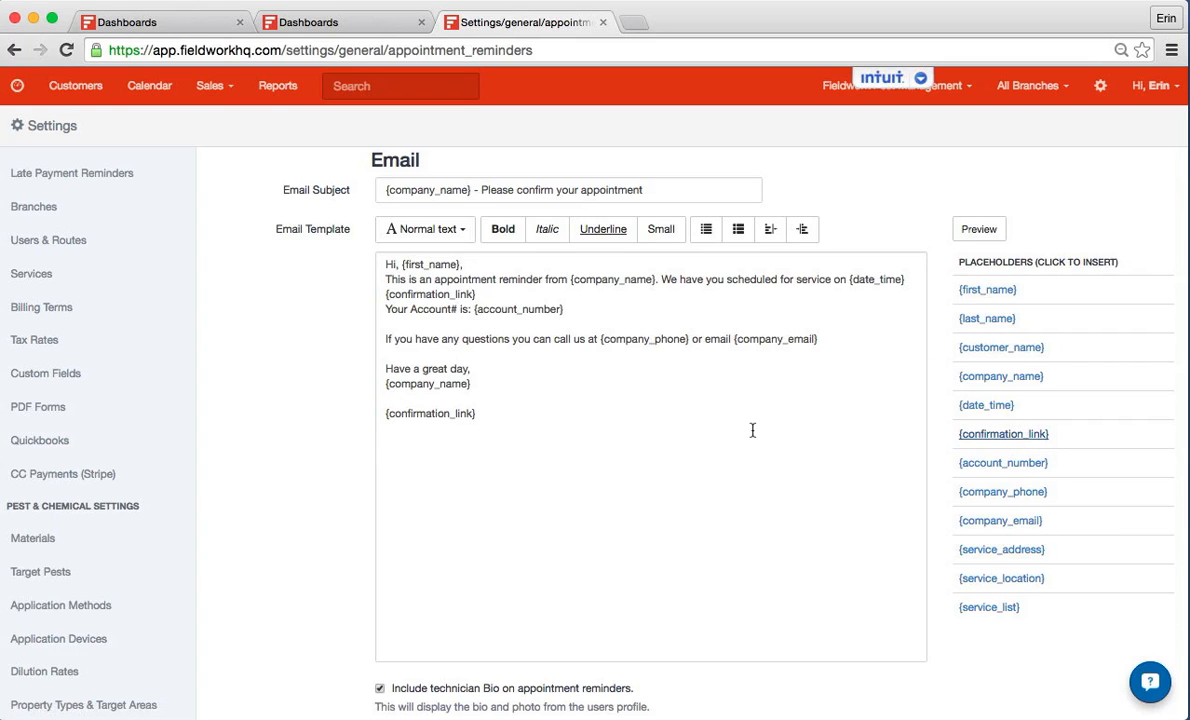
Append the {account_number}, {company_phone} and {company_email} placeholders after the confirmation link at the end of the email template
left_click(975, 464)
left_click(999, 494)
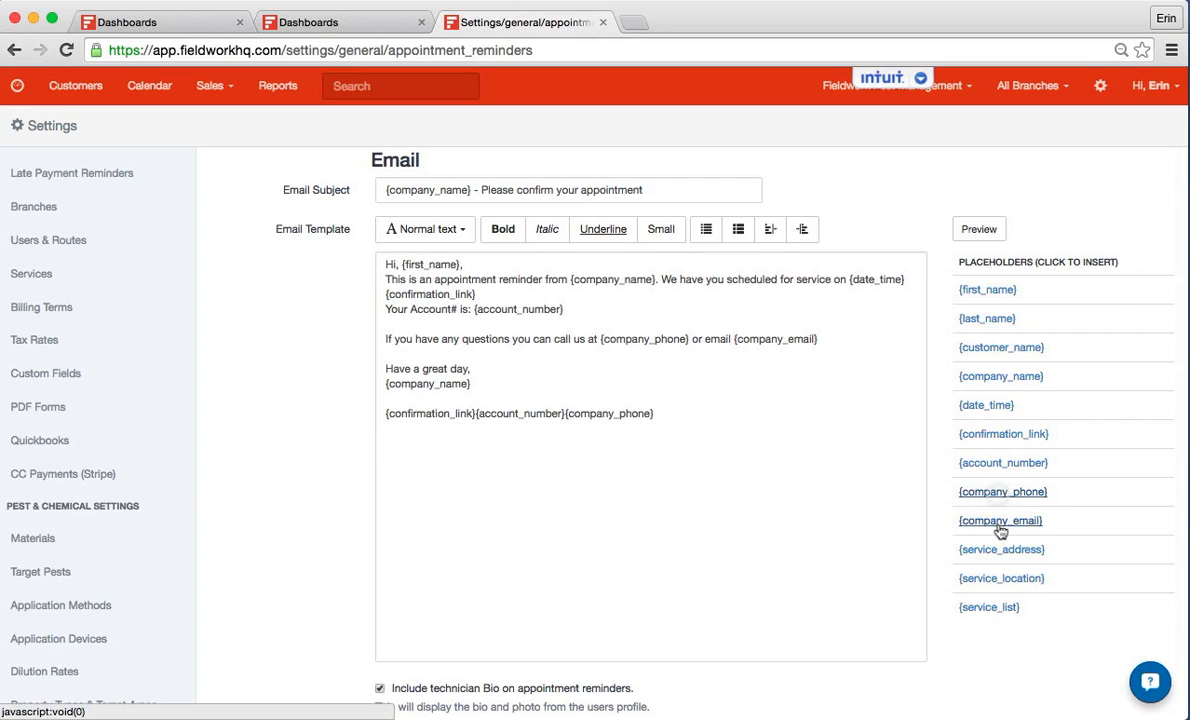
left_click(1000, 523)
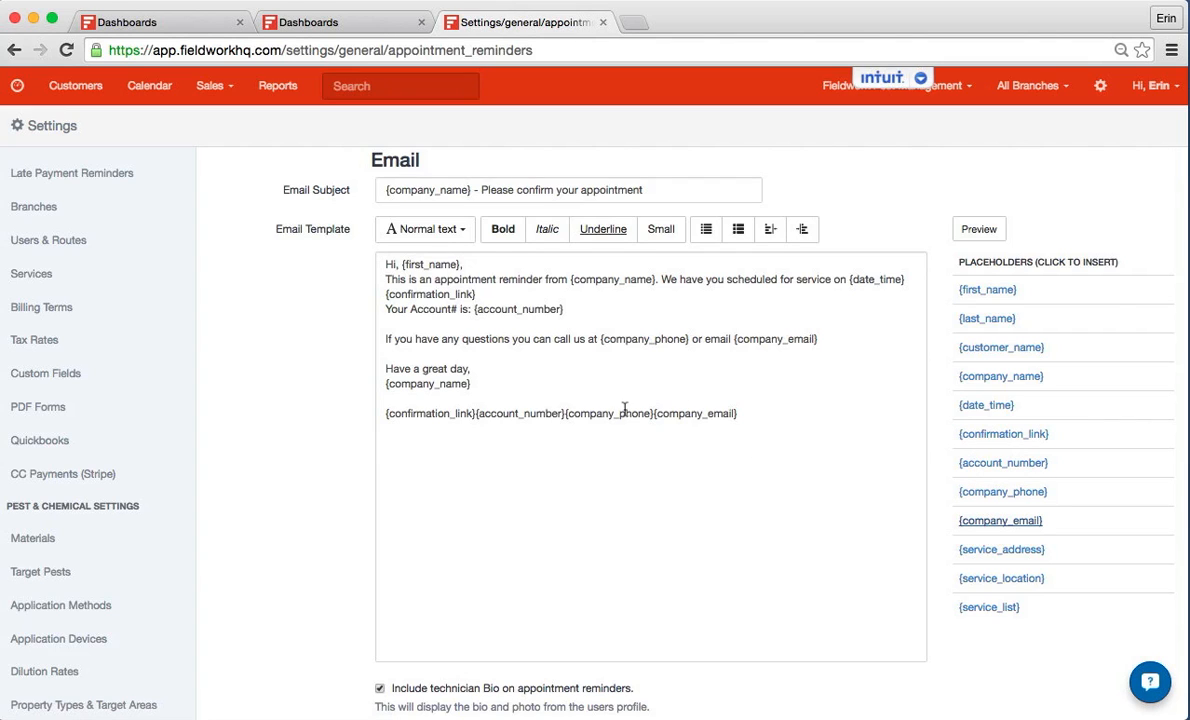
left_click_drag(385, 413, 757, 420)
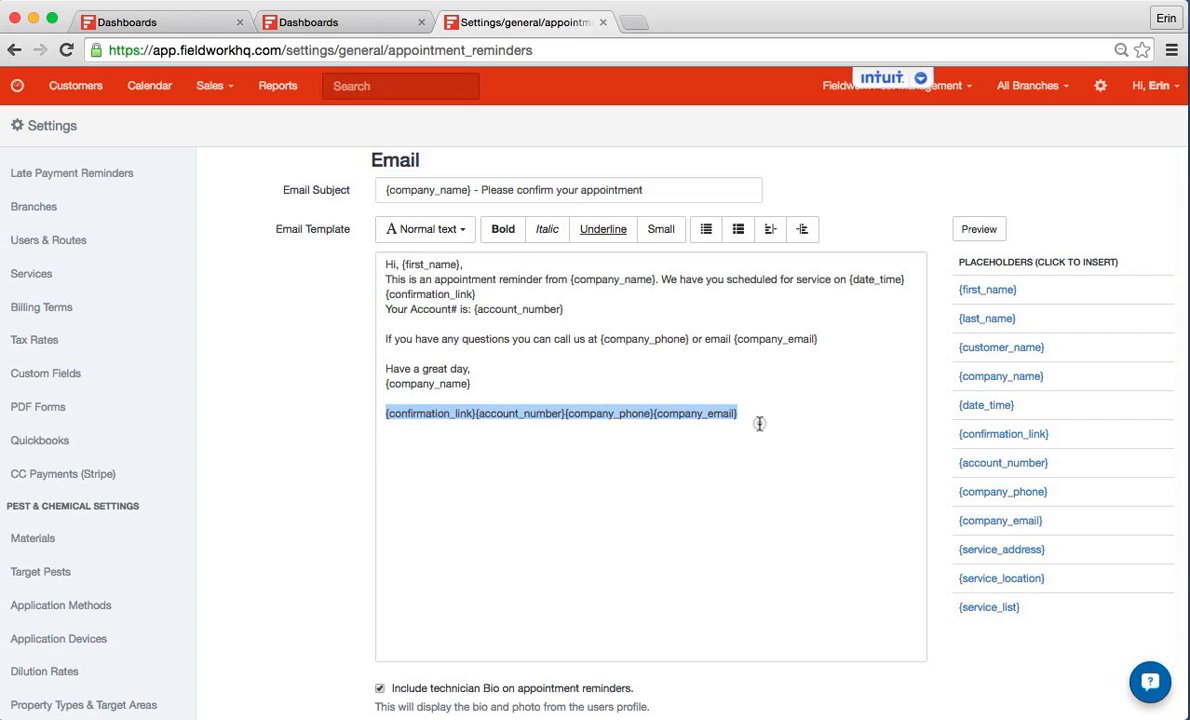
left_click(759, 423)
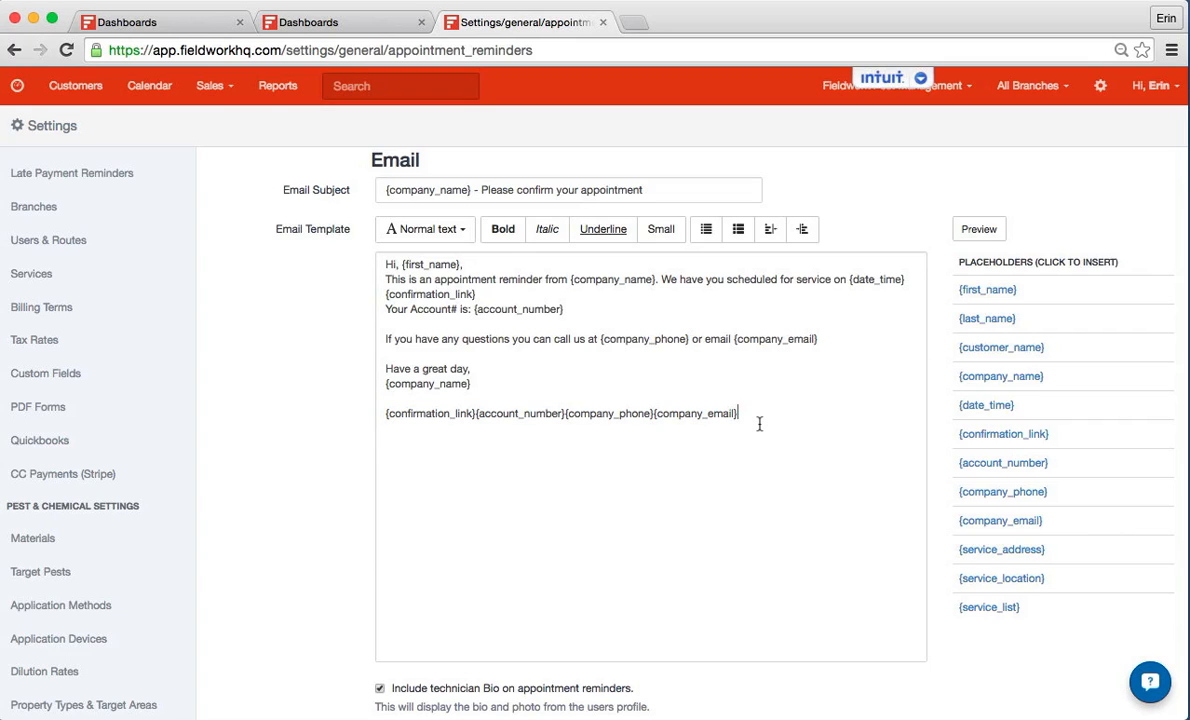
Try the {date_time} and {customer_name} placeholders on a lower line, and delete all placeholders below the closing company name
key("Return")
left_click(978, 405)
left_click(982, 350)
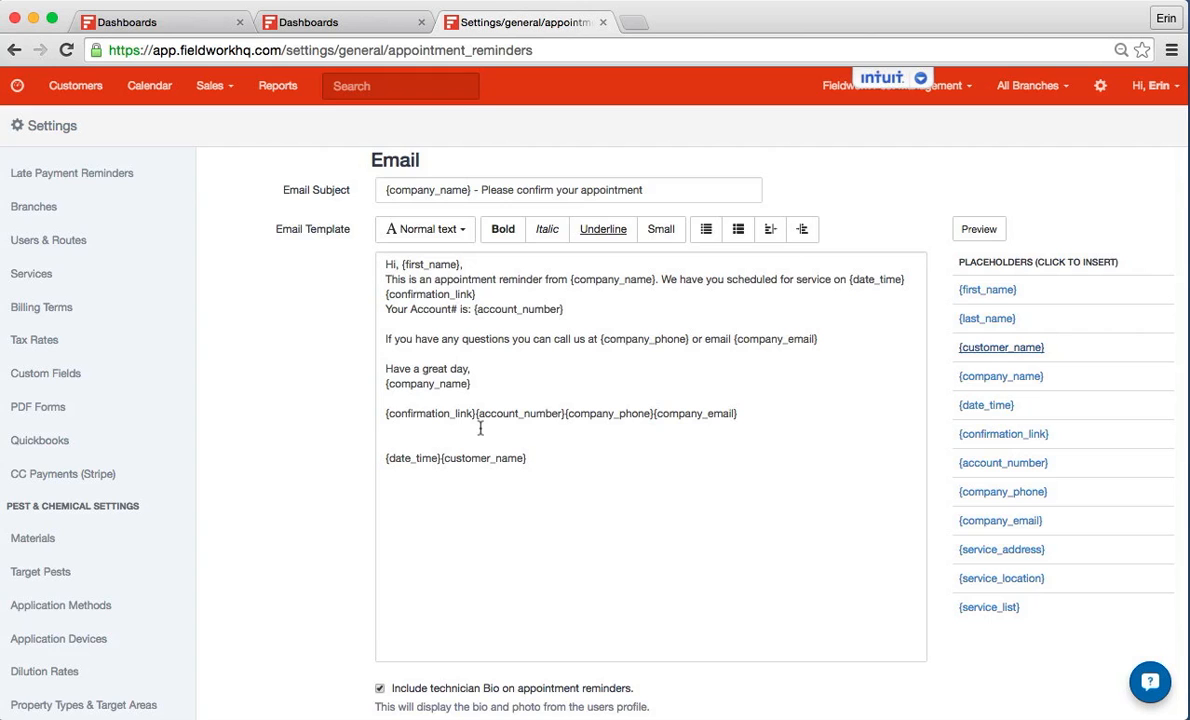
left_click_drag(568, 462, 386, 413)
key("BackSpace")
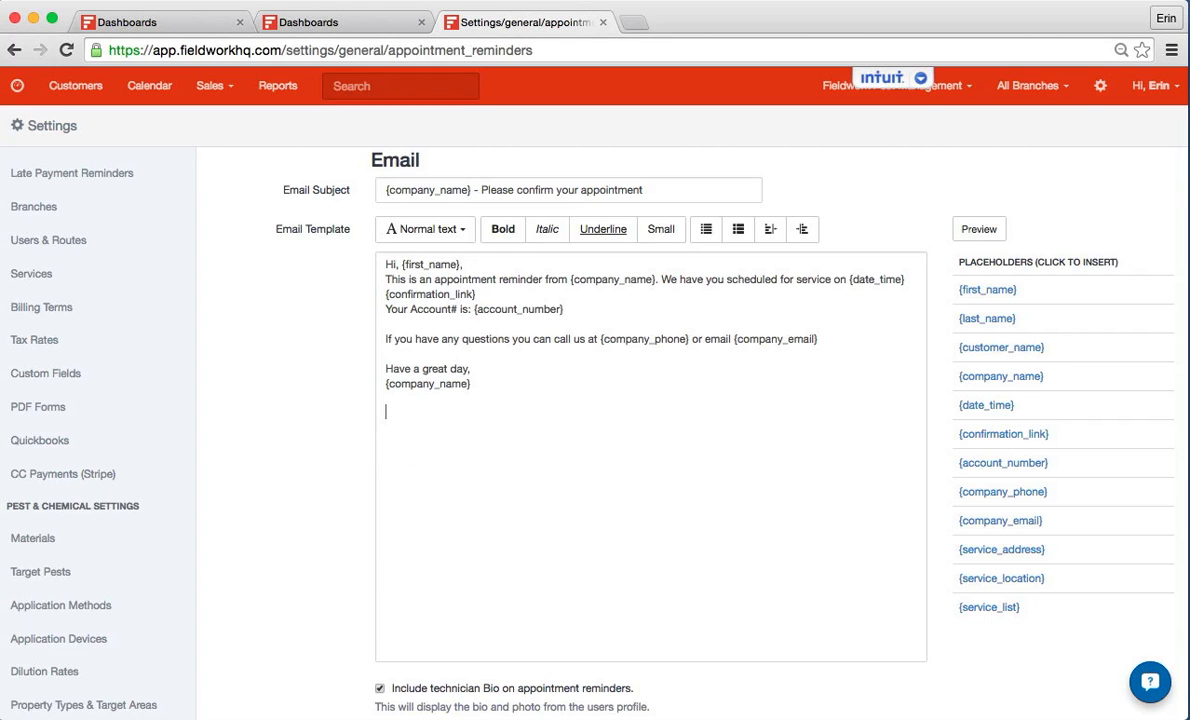
Dismiss the system update alert and review the technician bio option and text reminder settings
scroll(460, 420, "down", 5)
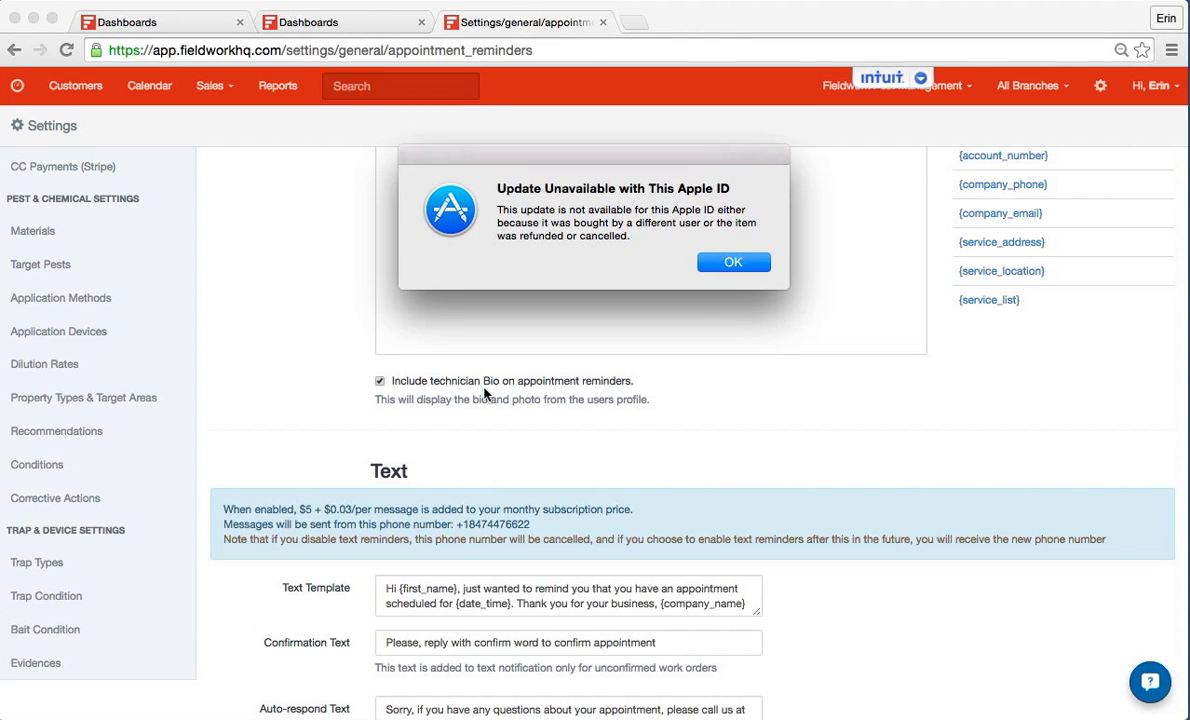
left_click(744, 262)
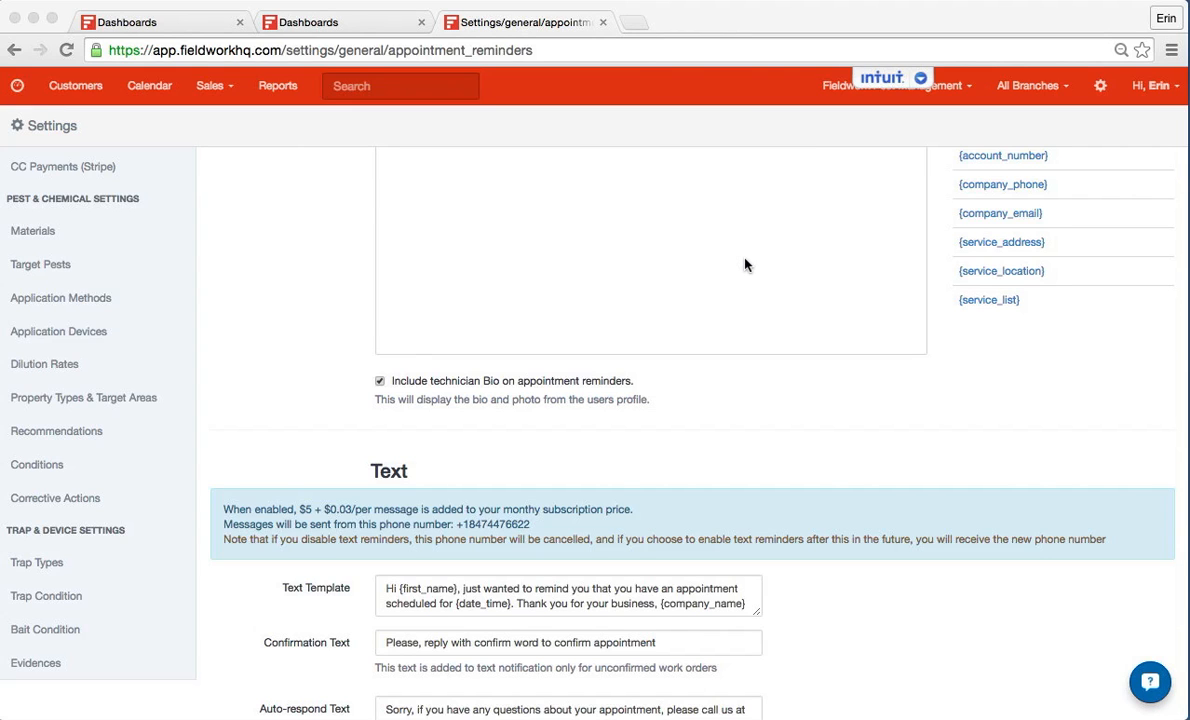
scroll(414, 450, "down", 1)
scroll(413, 450, "down", 2)
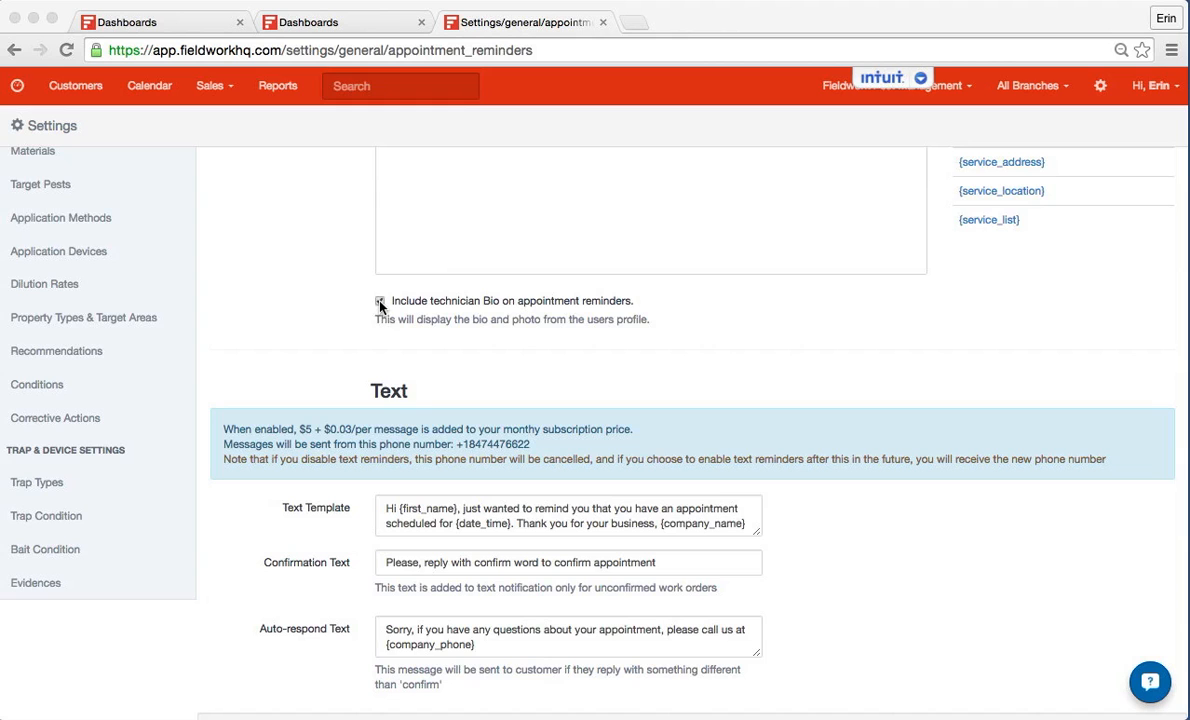
scroll(385, 345, "down", 3)
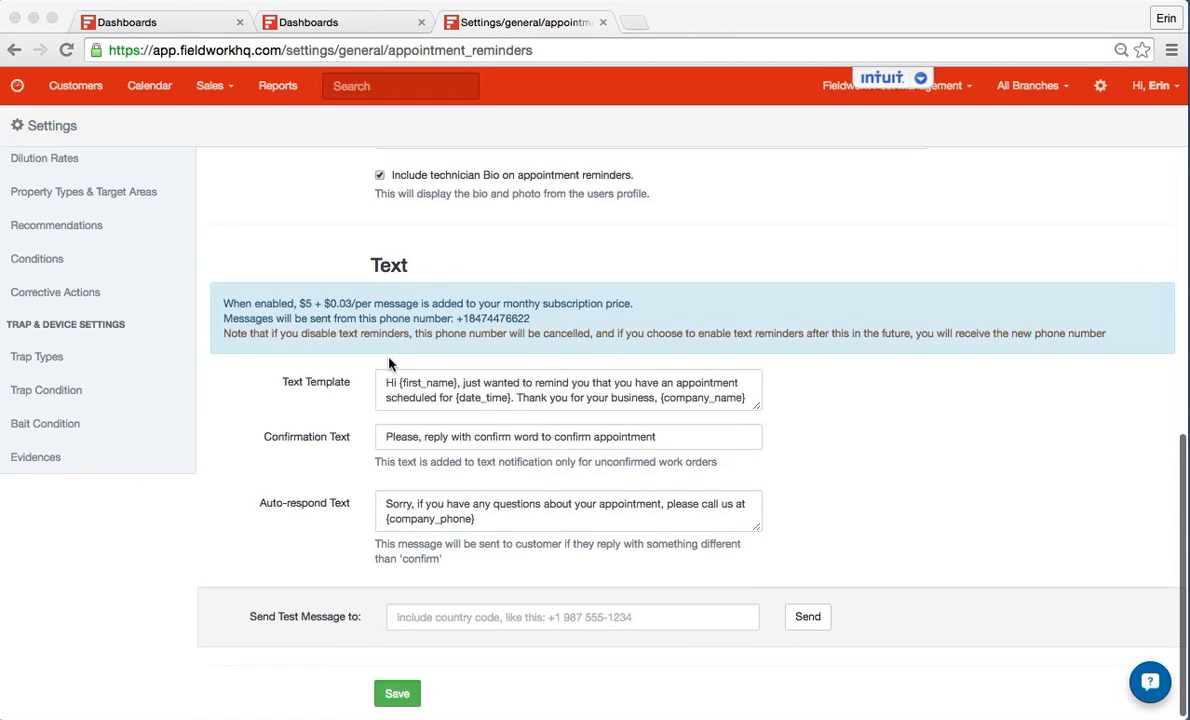
scroll(396, 278, "down", 1)
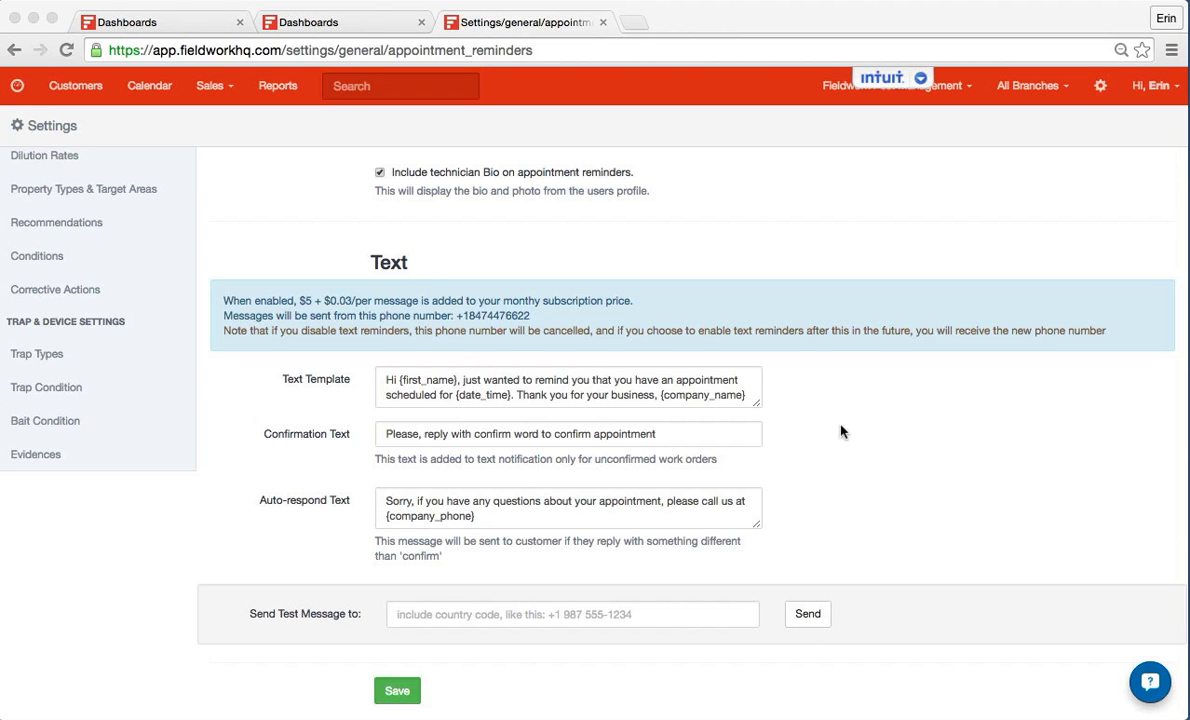
Leave the Appointment Reminders settings without saving and review the Estimates settings and email template
scroll(800, 430, "up", 15)
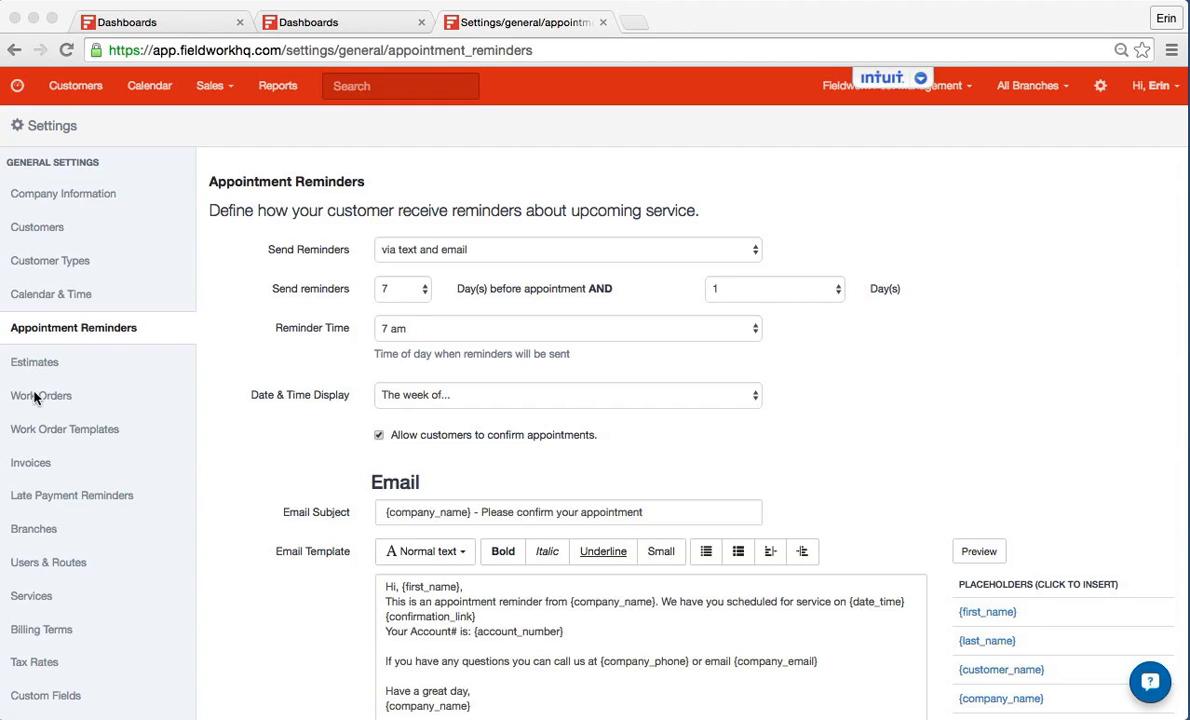
left_click(35, 364)
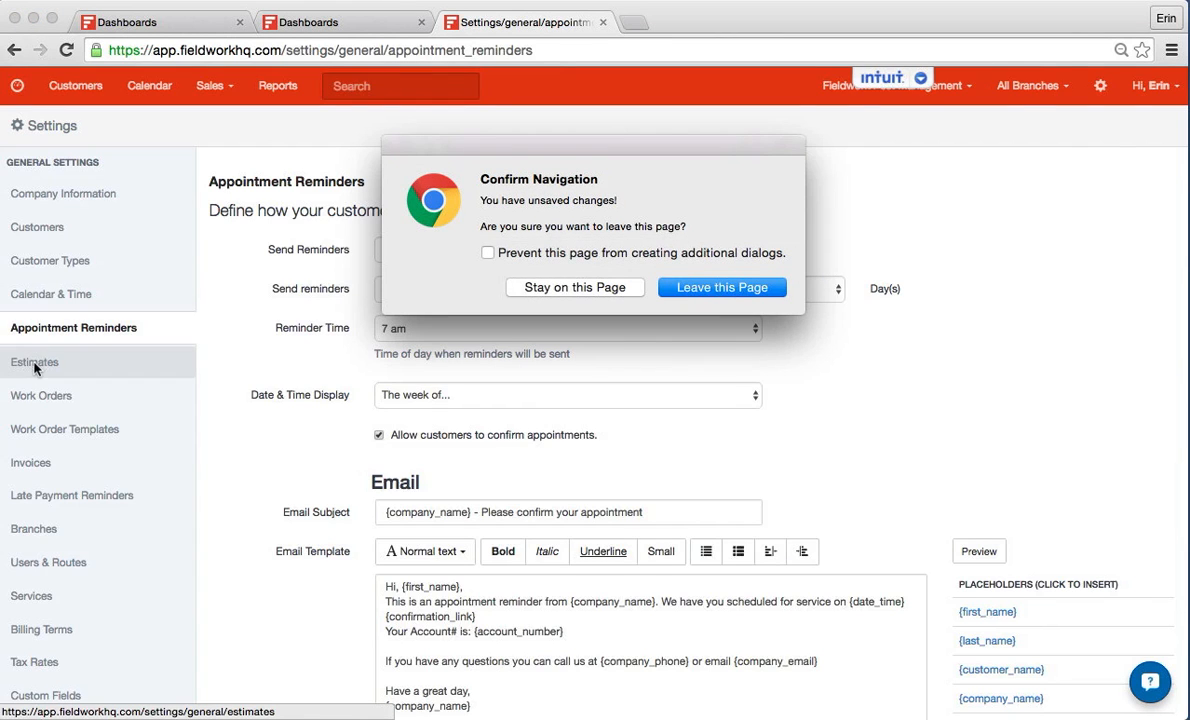
left_click(667, 290)
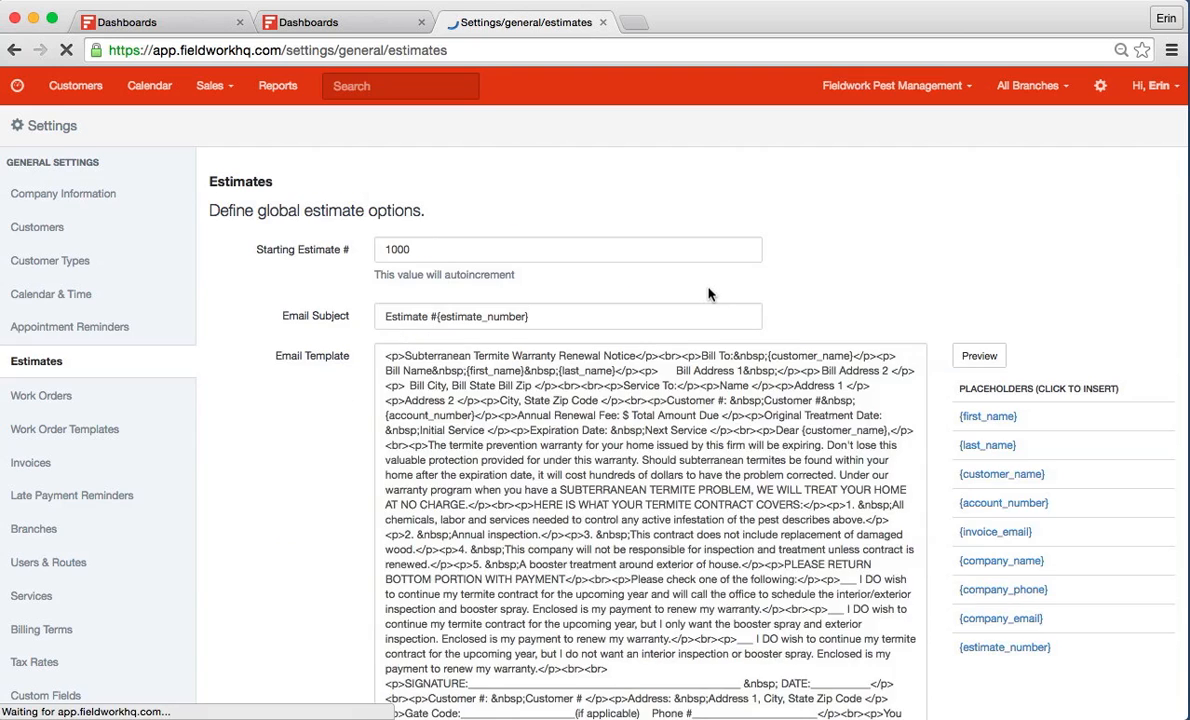
scroll(617, 469, "down", 15)
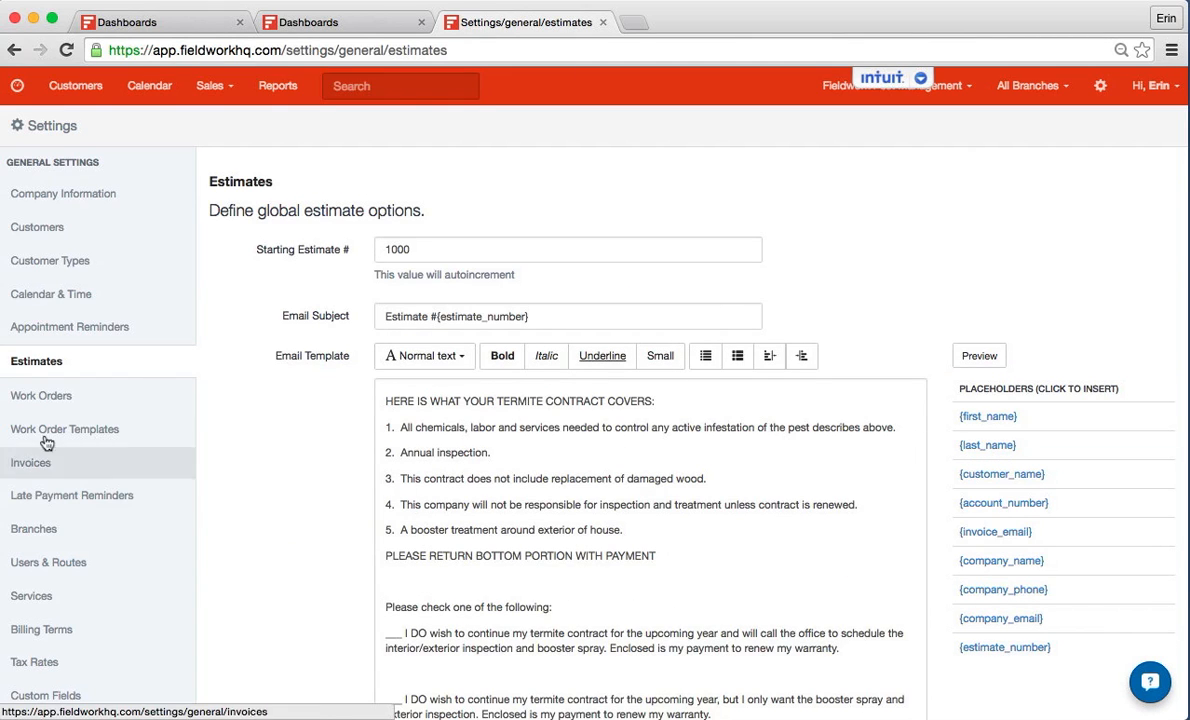
Open the Work Orders settings and review the starting number, report auto-sending option and email template
left_click(38, 400)
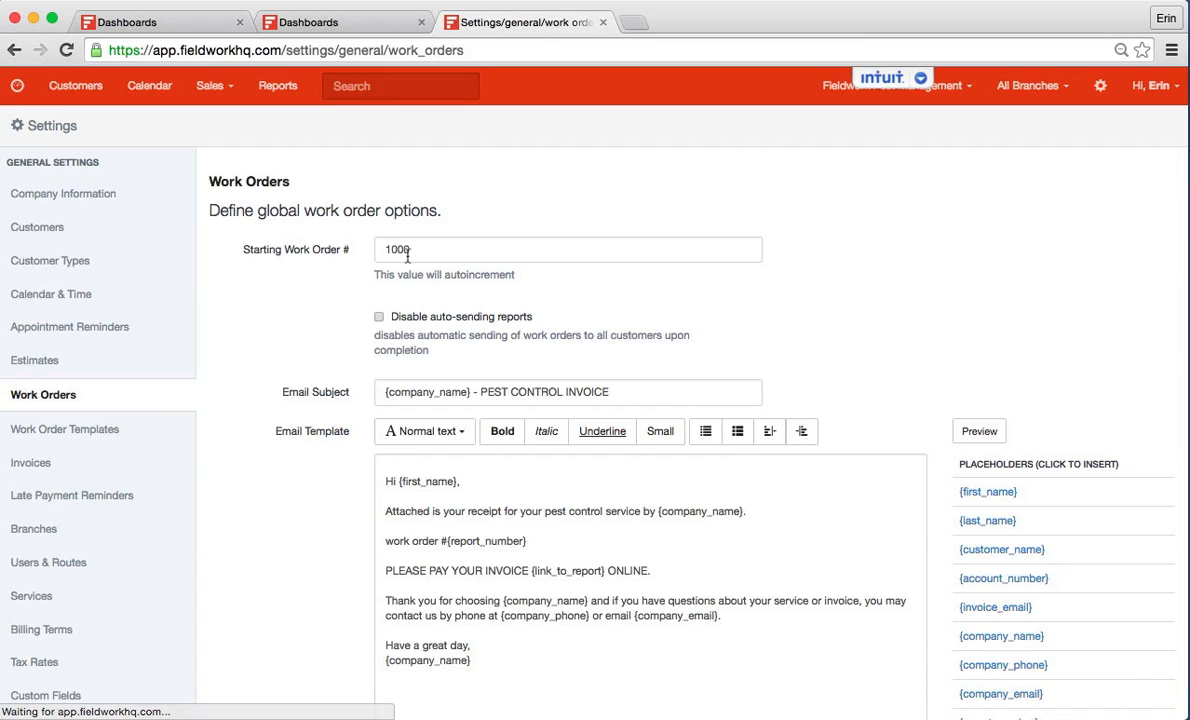
scroll(571, 482, "down", 2)
scroll(570, 480, "up", 2)
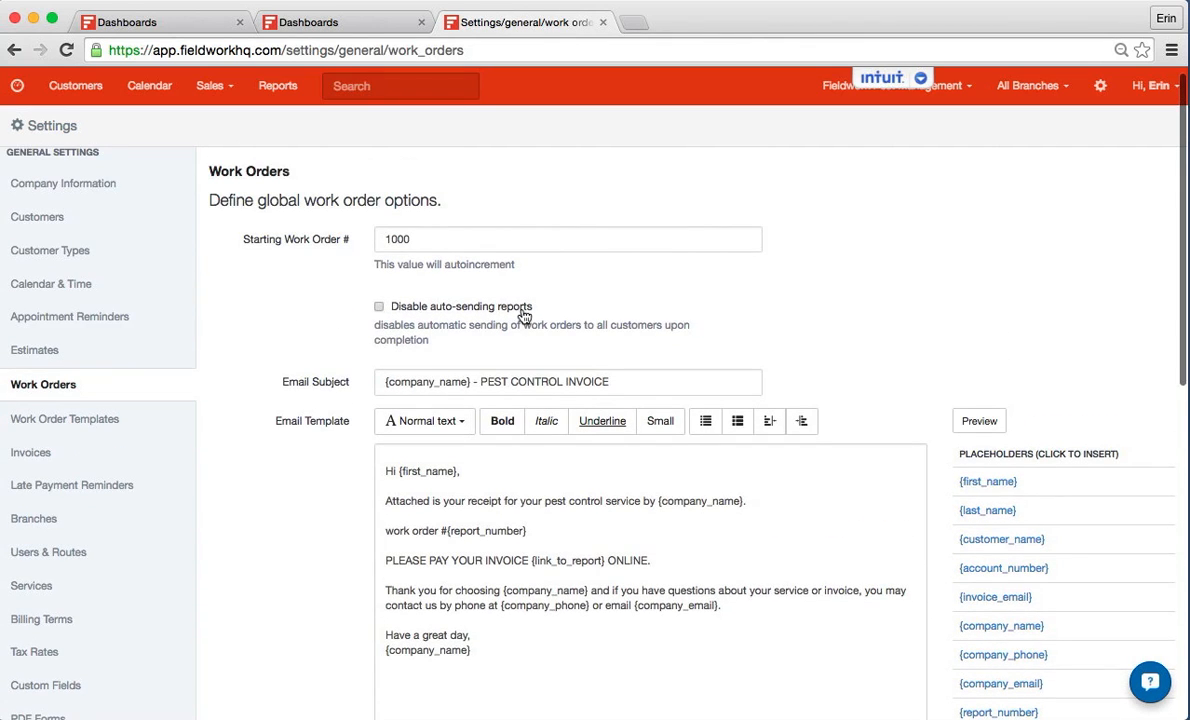
scroll(569, 483, "down", 7)
scroll(569, 483, "down", 6)
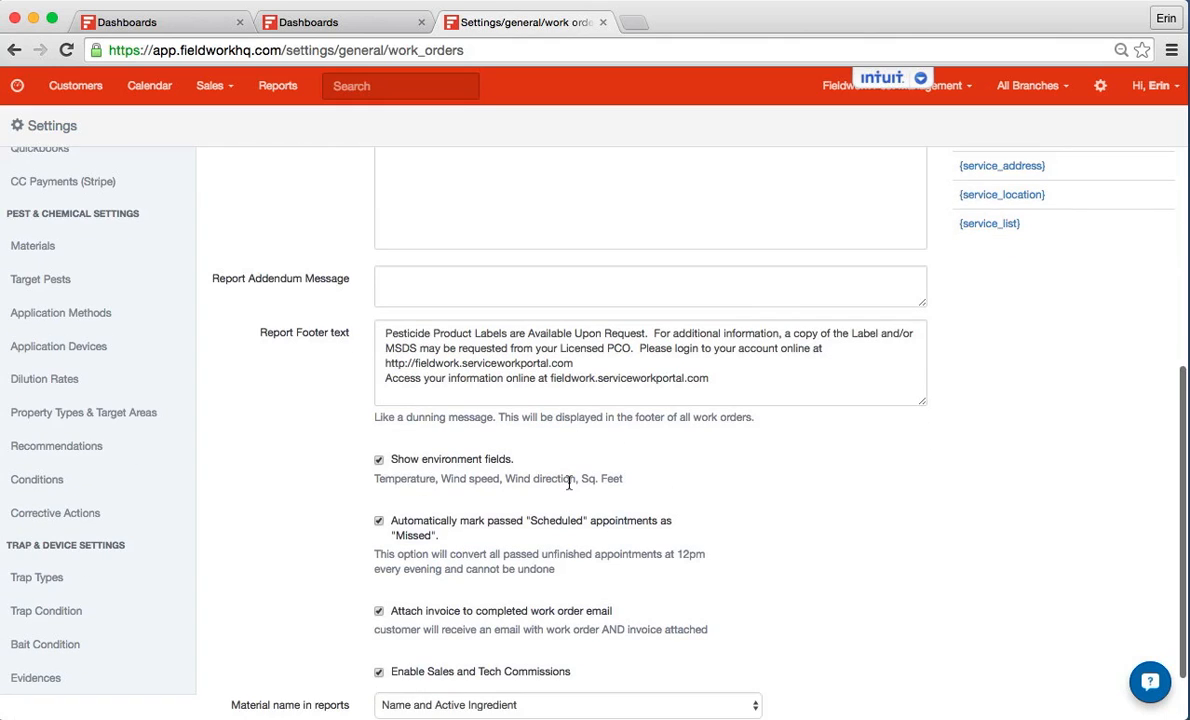
Review the work order report and appointment options, and check the material name choices, keeping Name and Active Ingredient
left_click(400, 280)
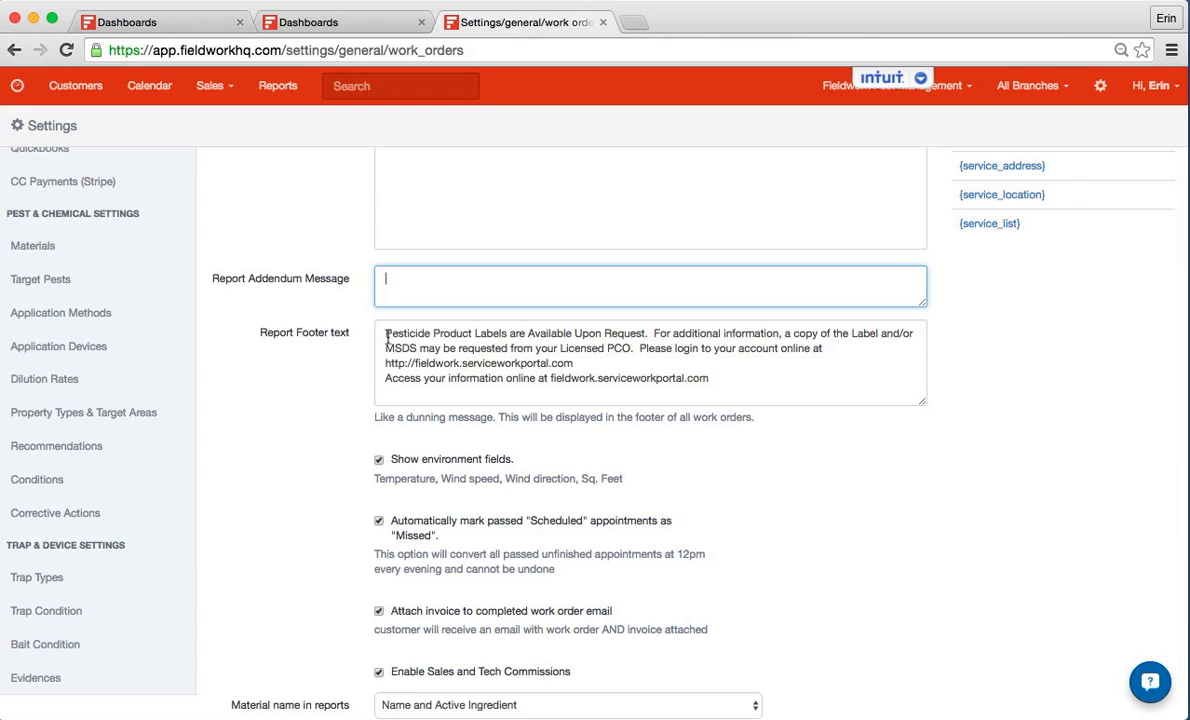
scroll(425, 460, "down", 2)
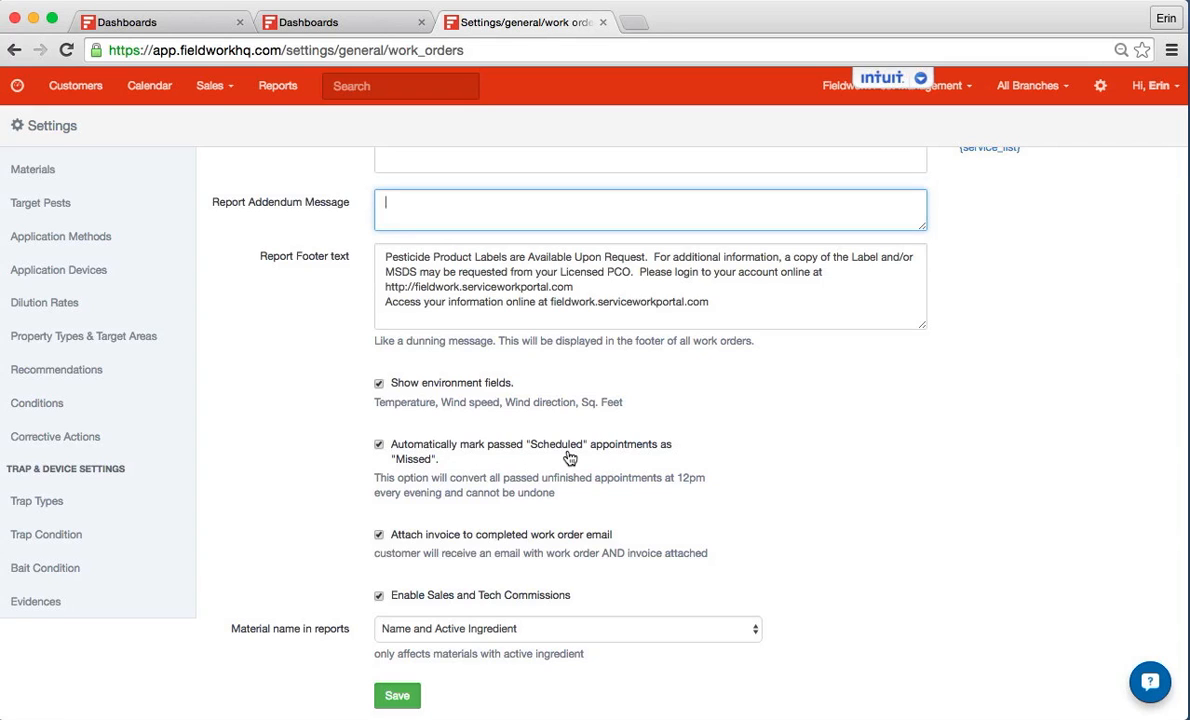
scroll(569, 457, "down", 1)
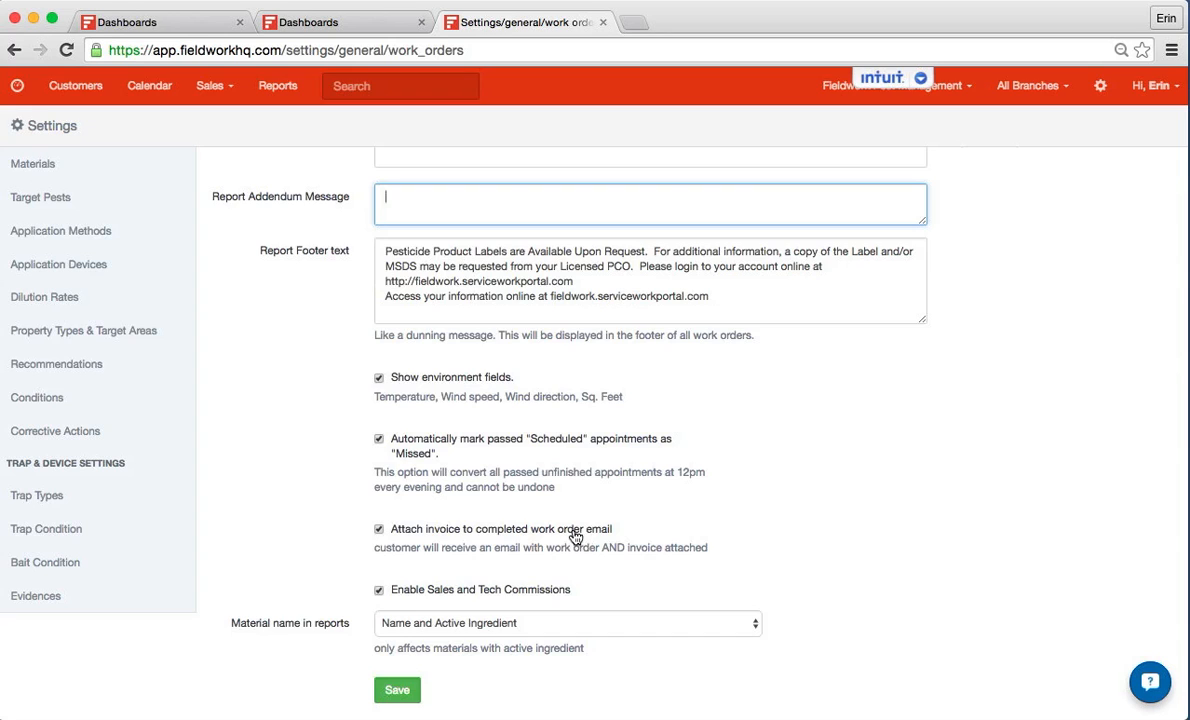
scroll(573, 539, "down", 1)
left_click(553, 628)
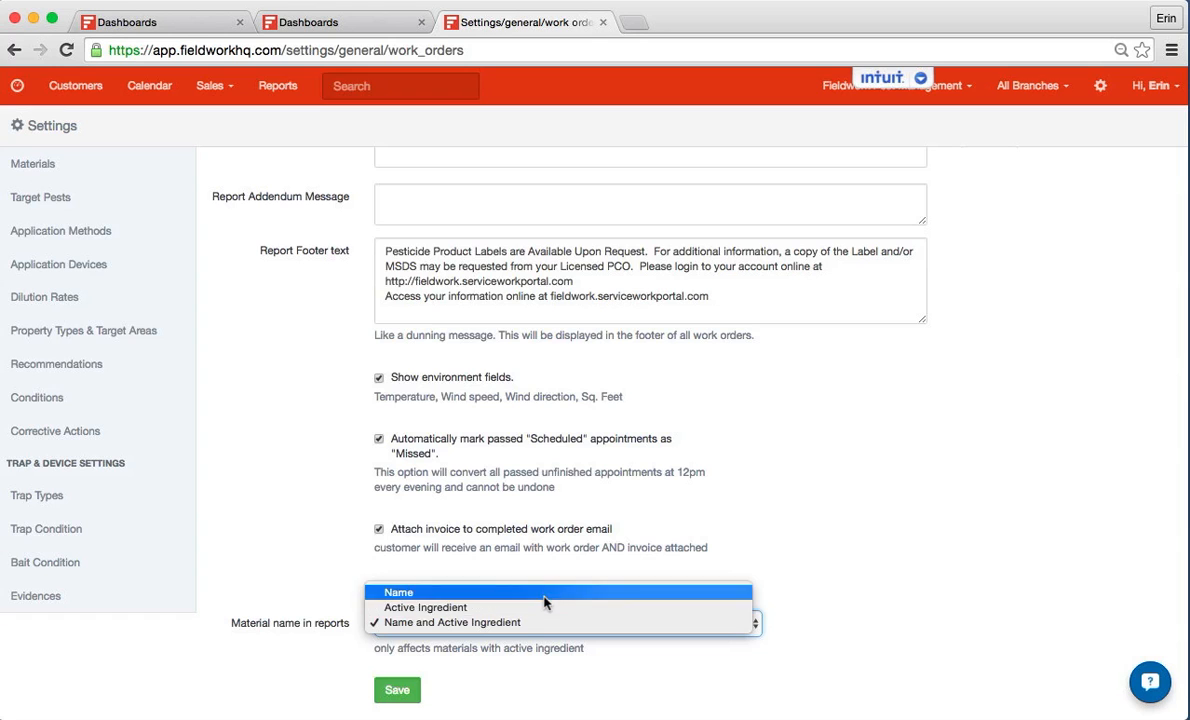
left_click(458, 622)
Open the Invoices settings and review the numbering, email template, footer text and payment options
scroll(279, 545, "up", 5)
scroll(279, 548, "up", 5)
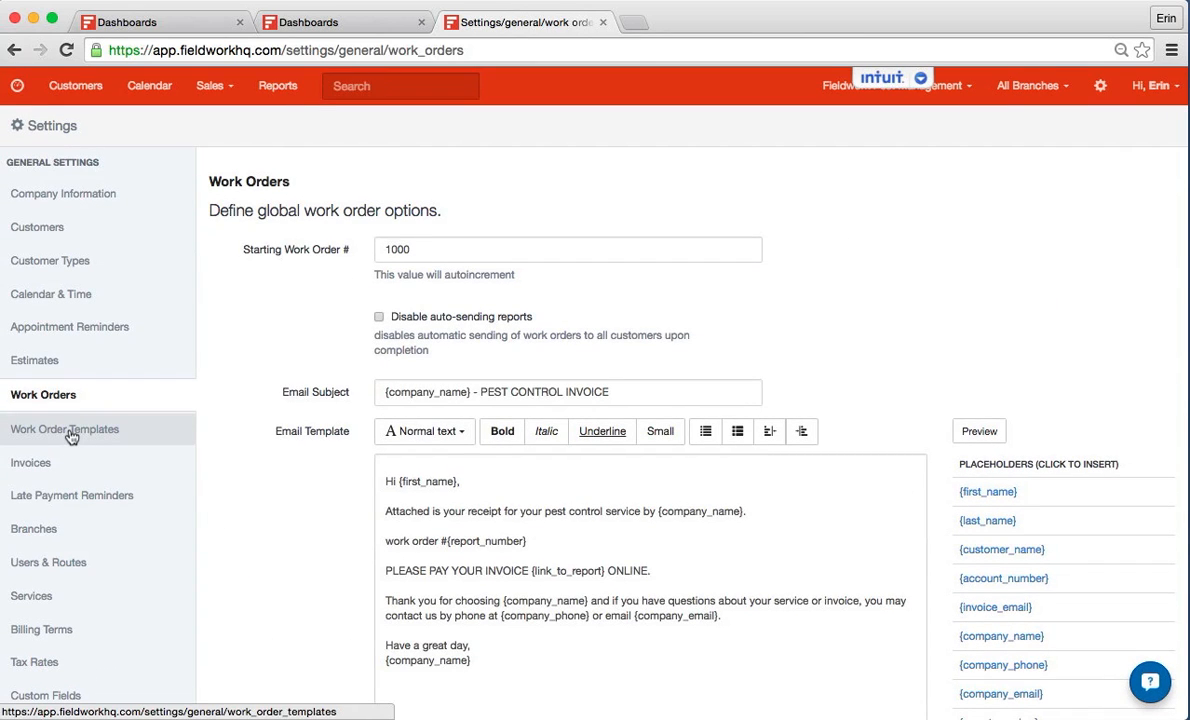
scroll(70, 434, "down", 1)
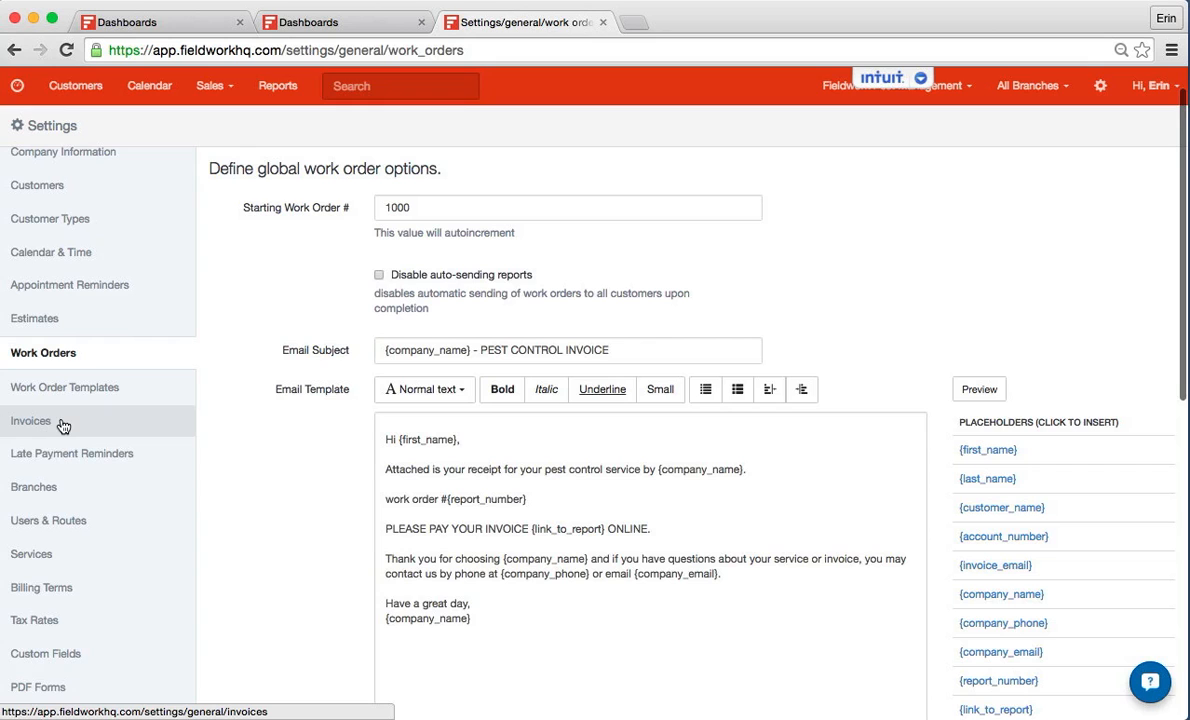
left_click(62, 422)
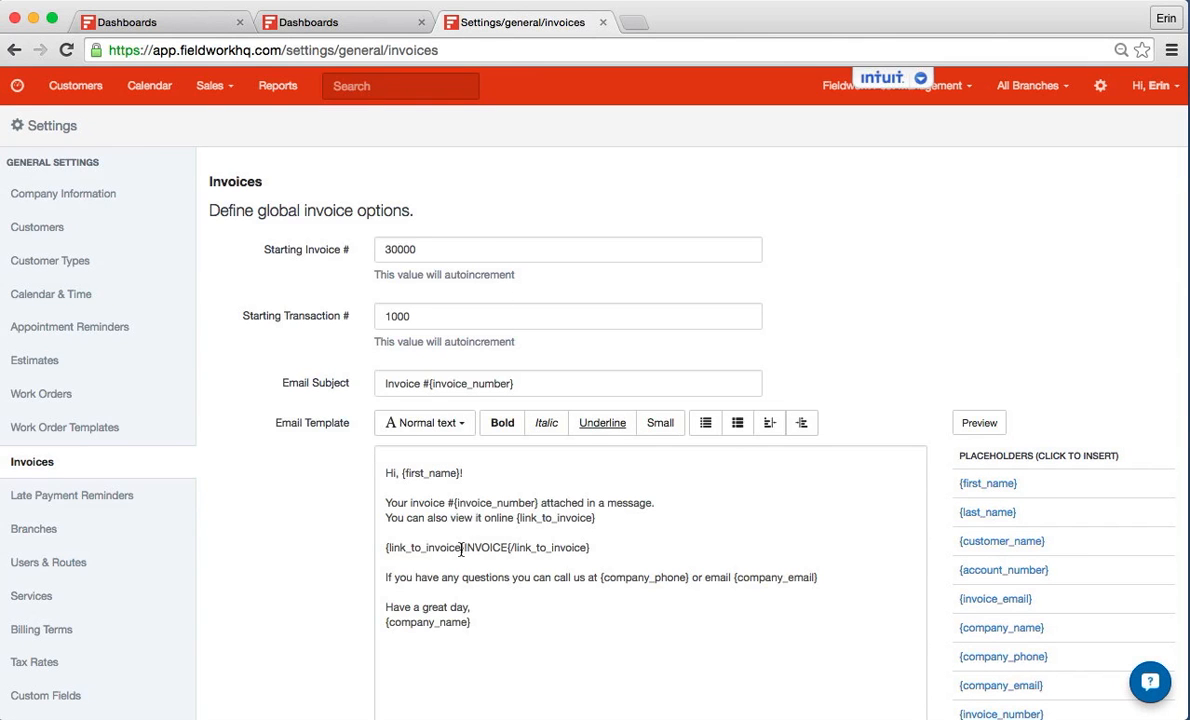
scroll(461, 549, "down", 2)
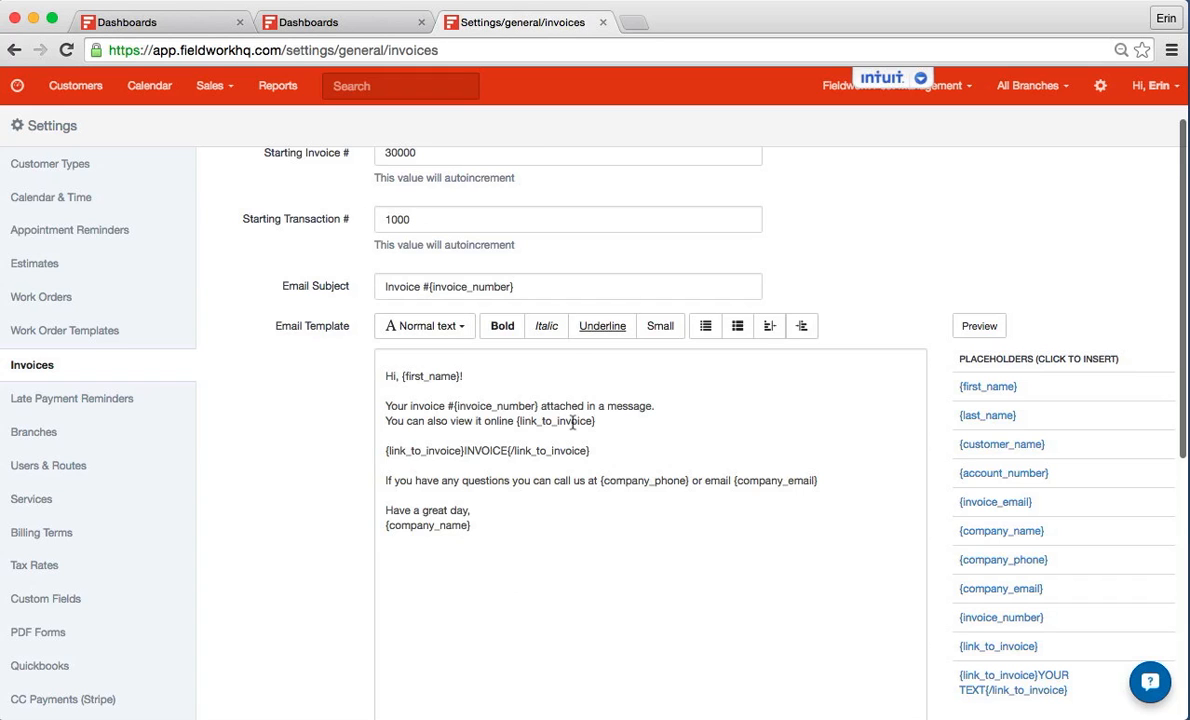
scroll(510, 447, "down", 1)
scroll(510, 447, "down", 8)
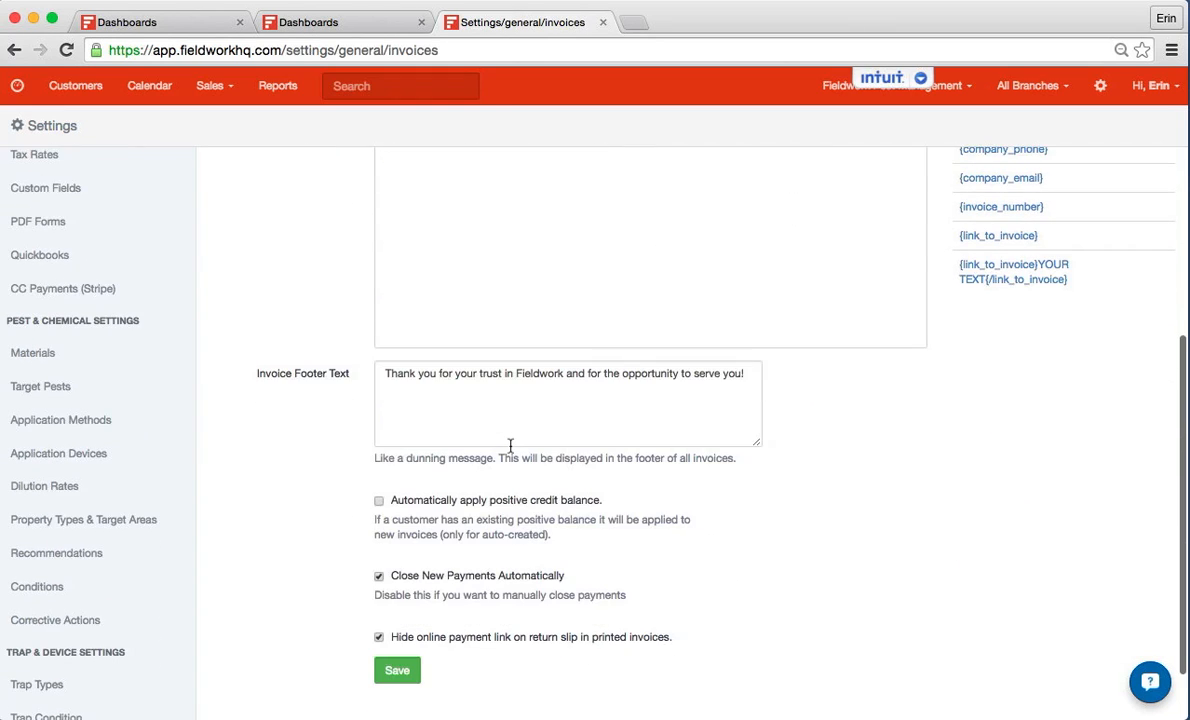
scroll(585, 400, "down", 2)
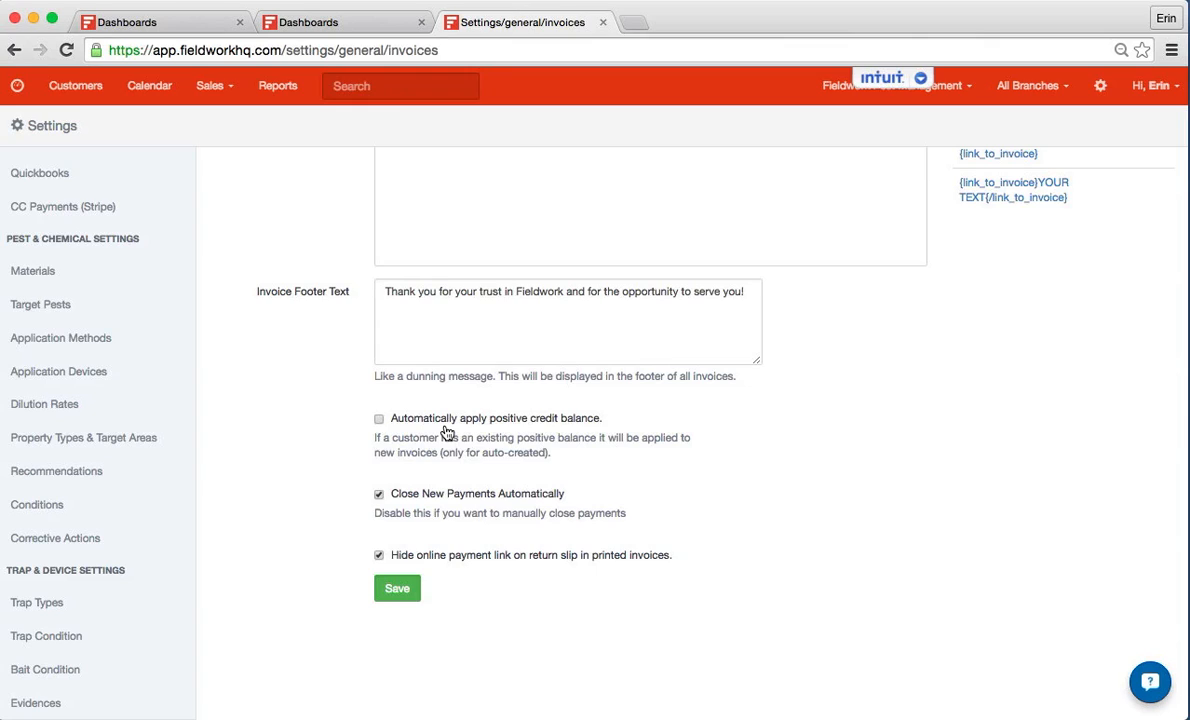
Enable automatic application of a positive credit balance in the invoice settings
left_click(378, 419)
scroll(475, 451, "down", 1)
scroll(328, 555, "up", 7)
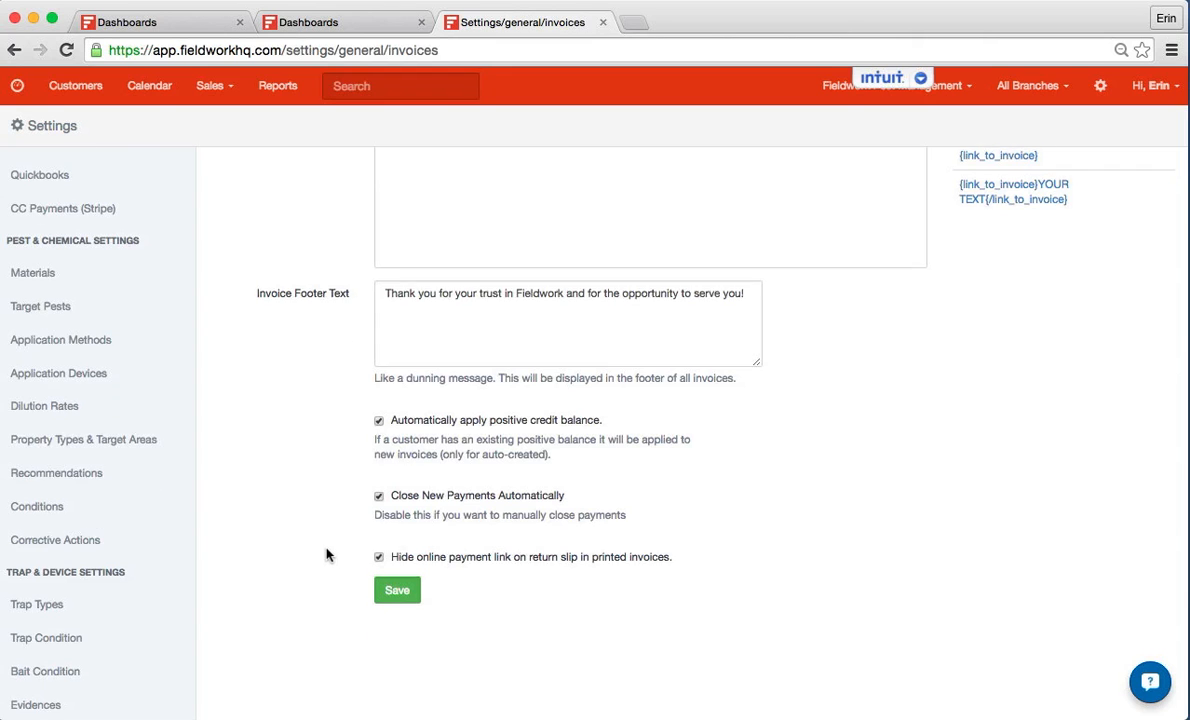
Leave the Invoices settings without saving and show the list of branch offices
scroll(48, 590, "down", 3)
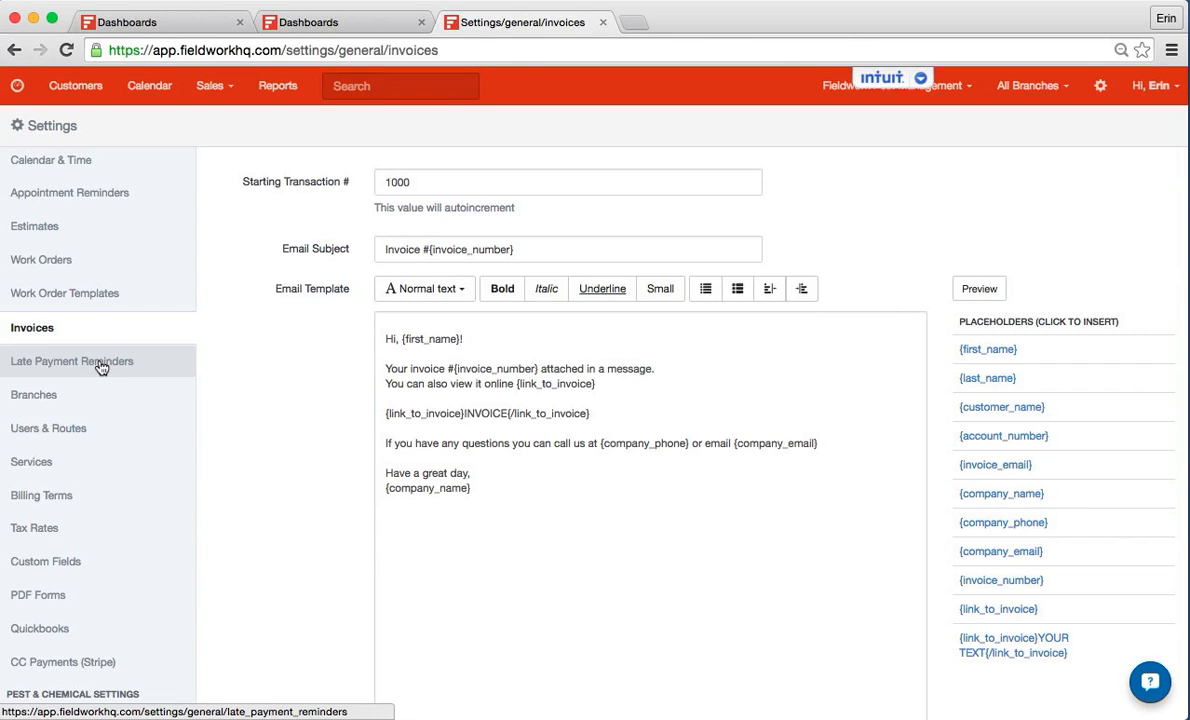
left_click(37, 398)
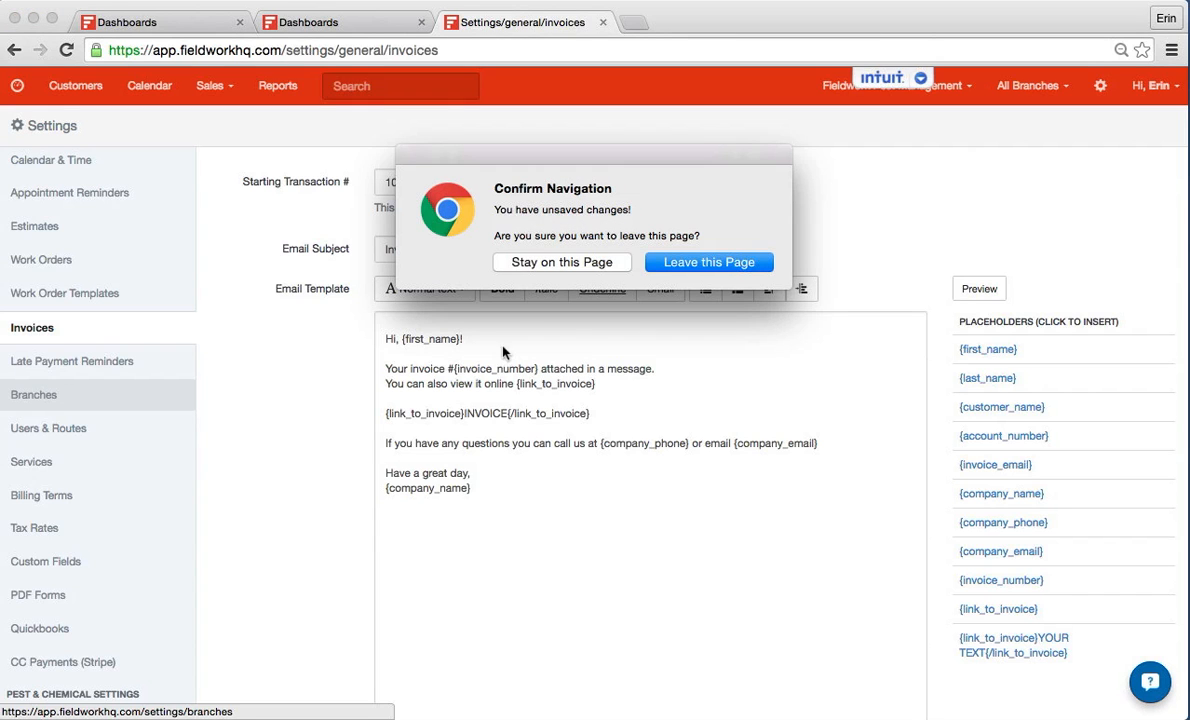
left_click(676, 266)
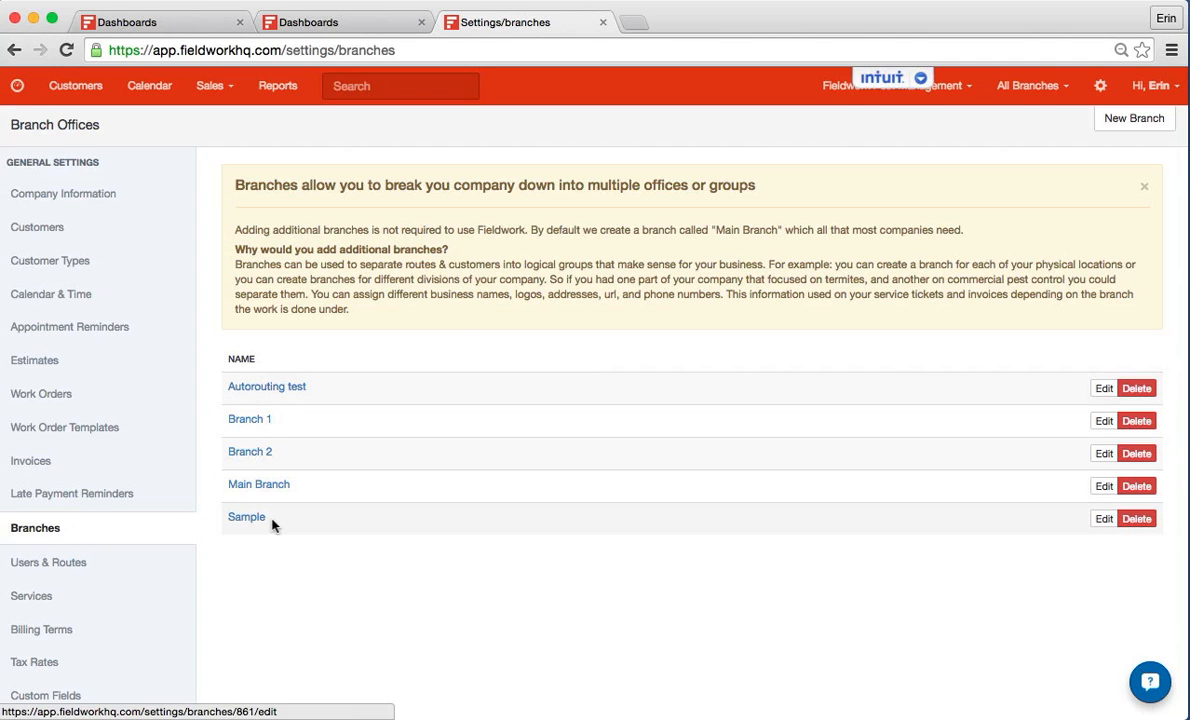
Open the Services settings and review the defined services with their default prices
scroll(275, 524, "down", 5)
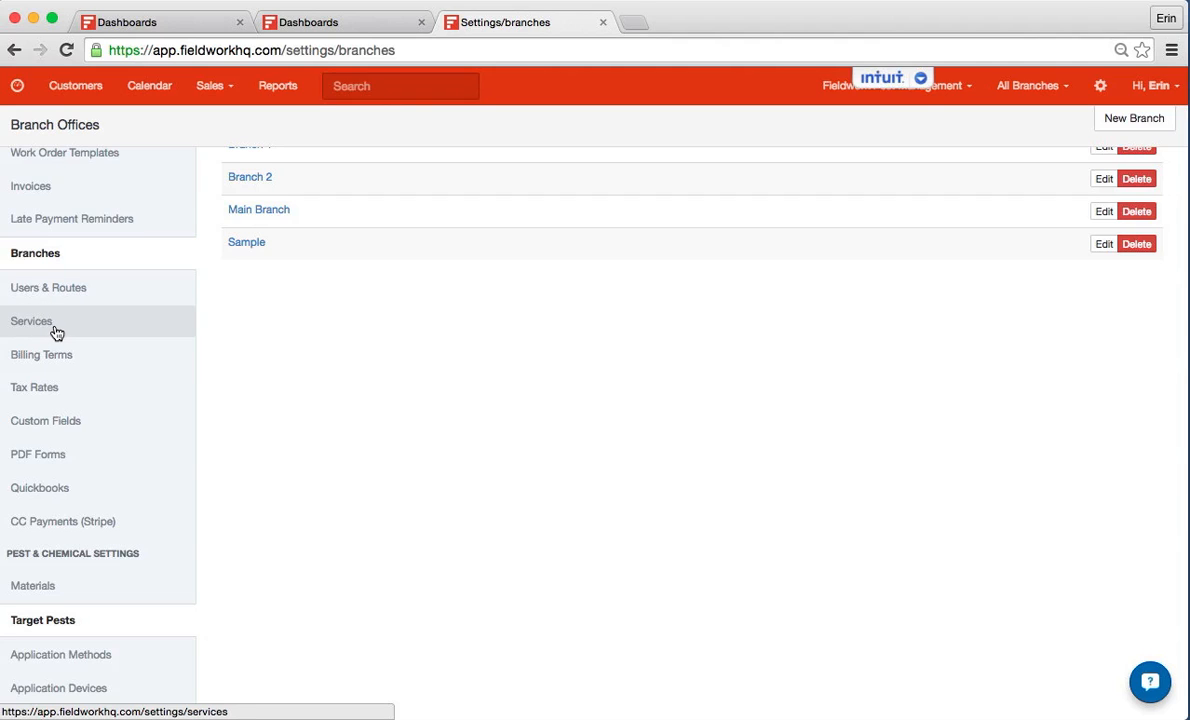
left_click(100, 325)
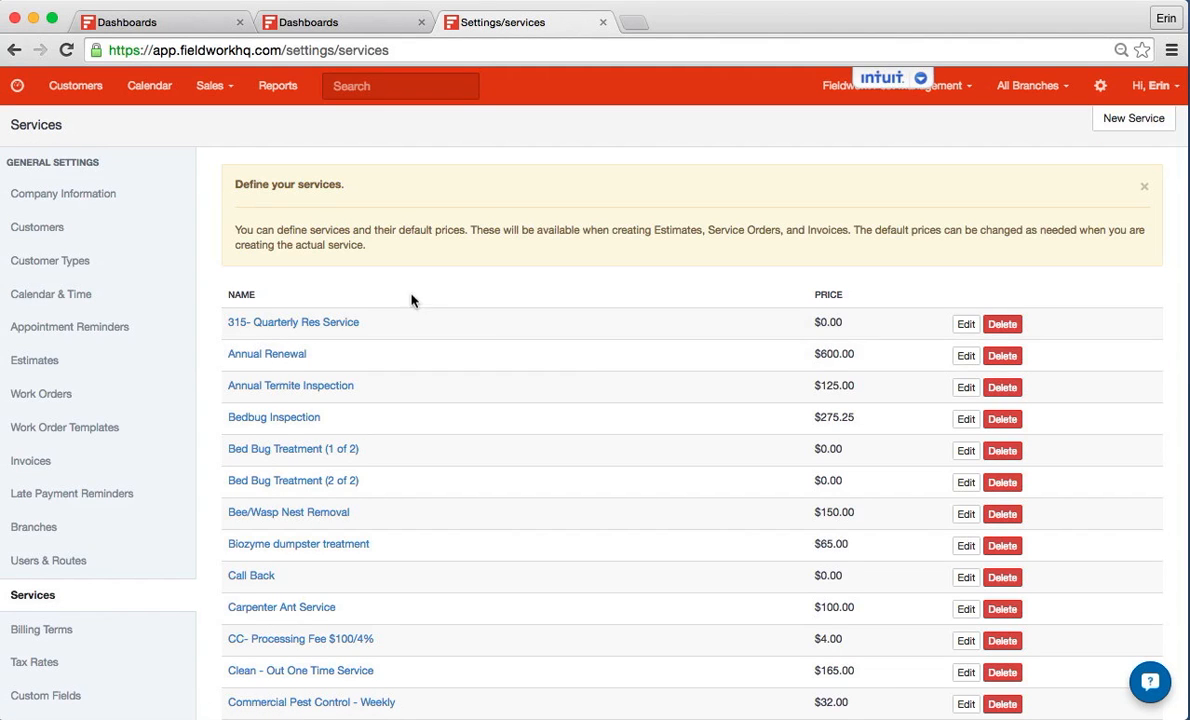
scroll(316, 539, "down", 3)
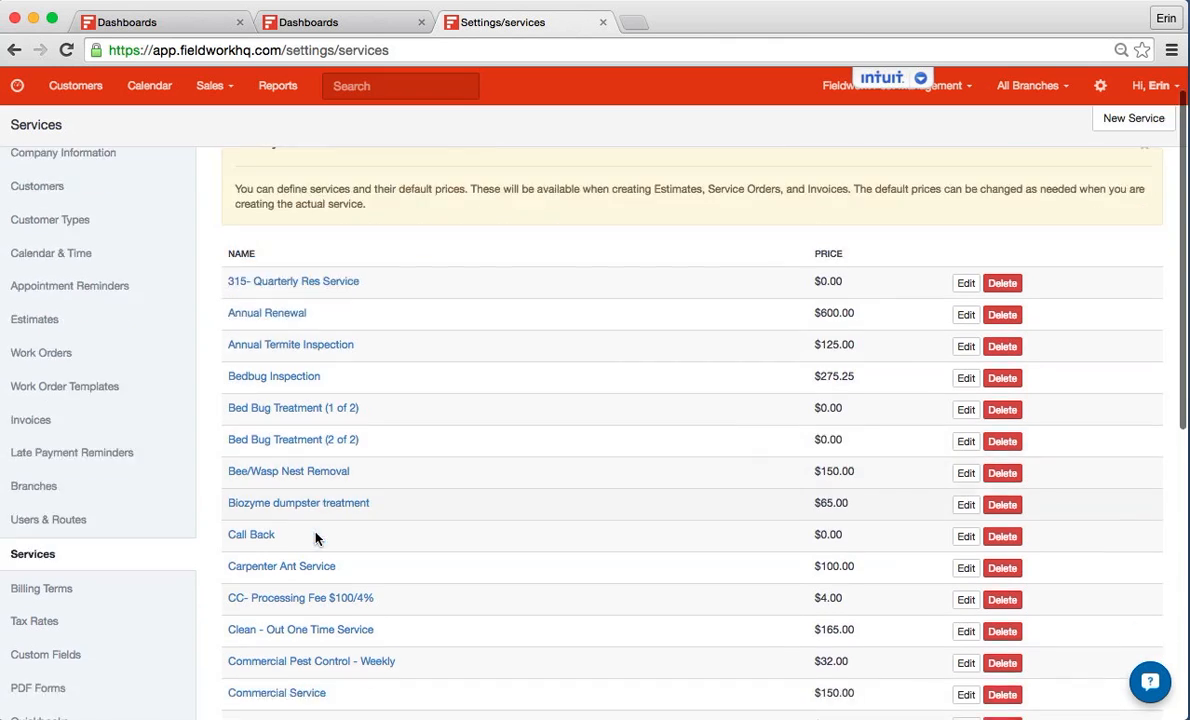
Open a blank new service form and review its description, details and default price fields
scroll(332, 455, "up", 3)
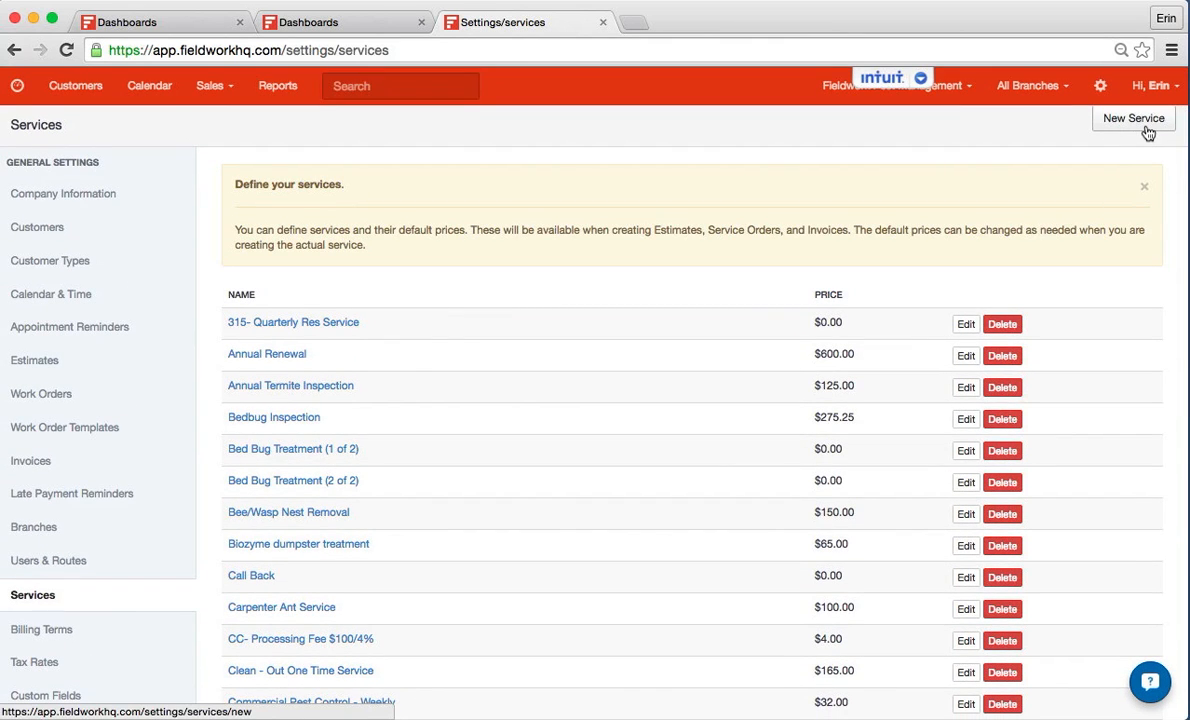
left_click(1148, 133)
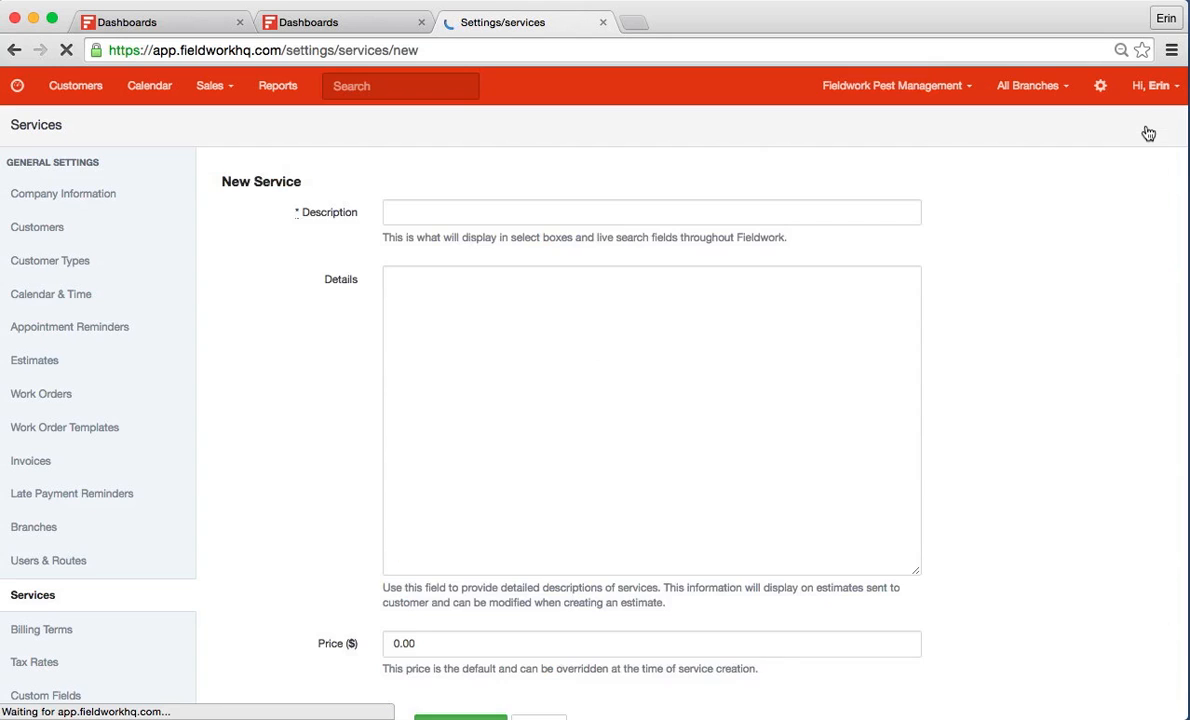
scroll(560, 390, "down", 2)
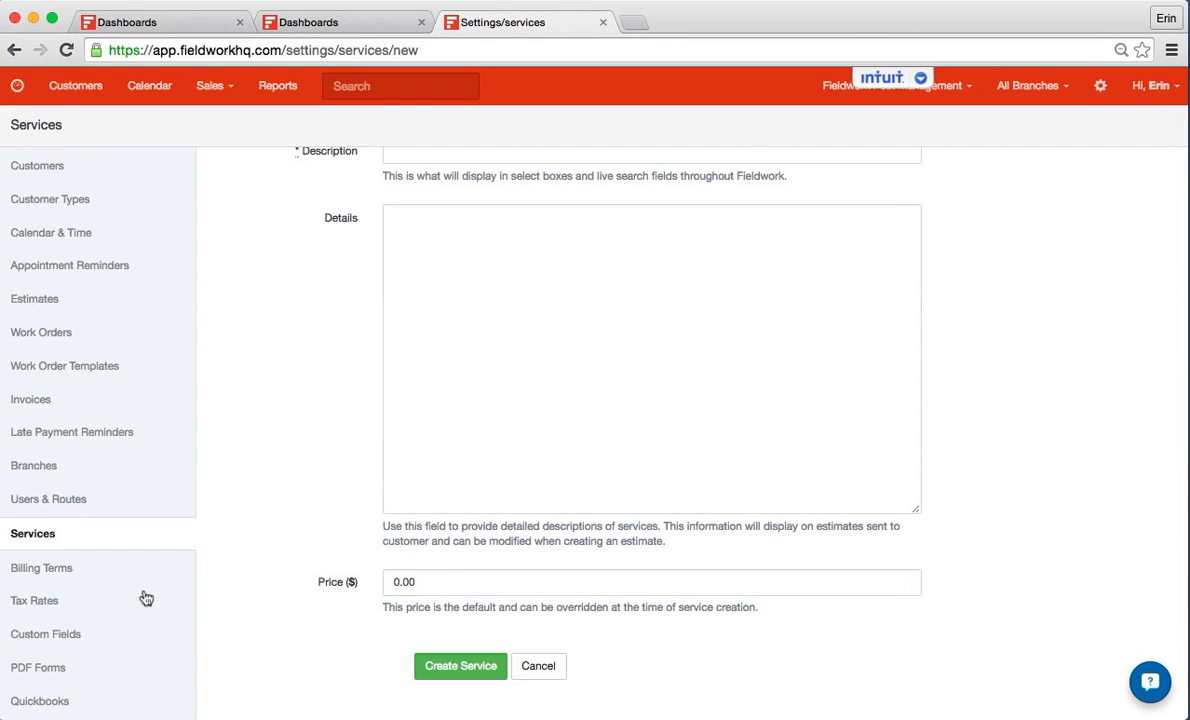
Show the list of billing terms, followed by the list of tax rates
left_click(35, 572)
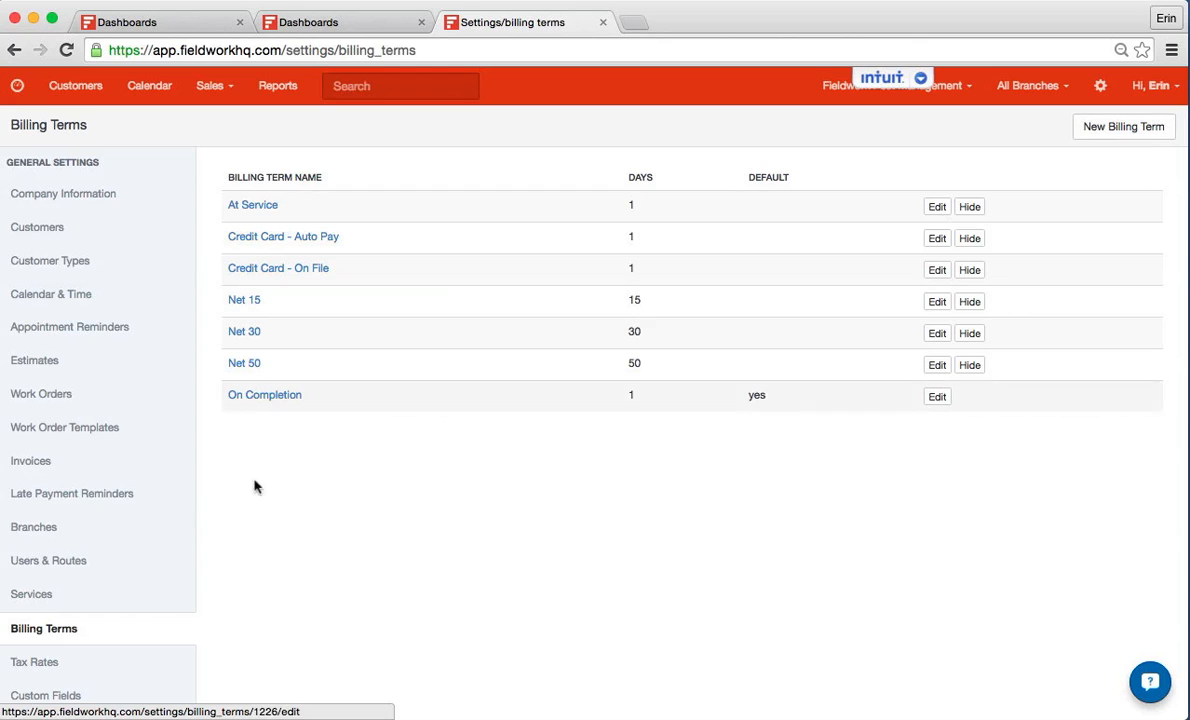
scroll(173, 518, "down", 3)
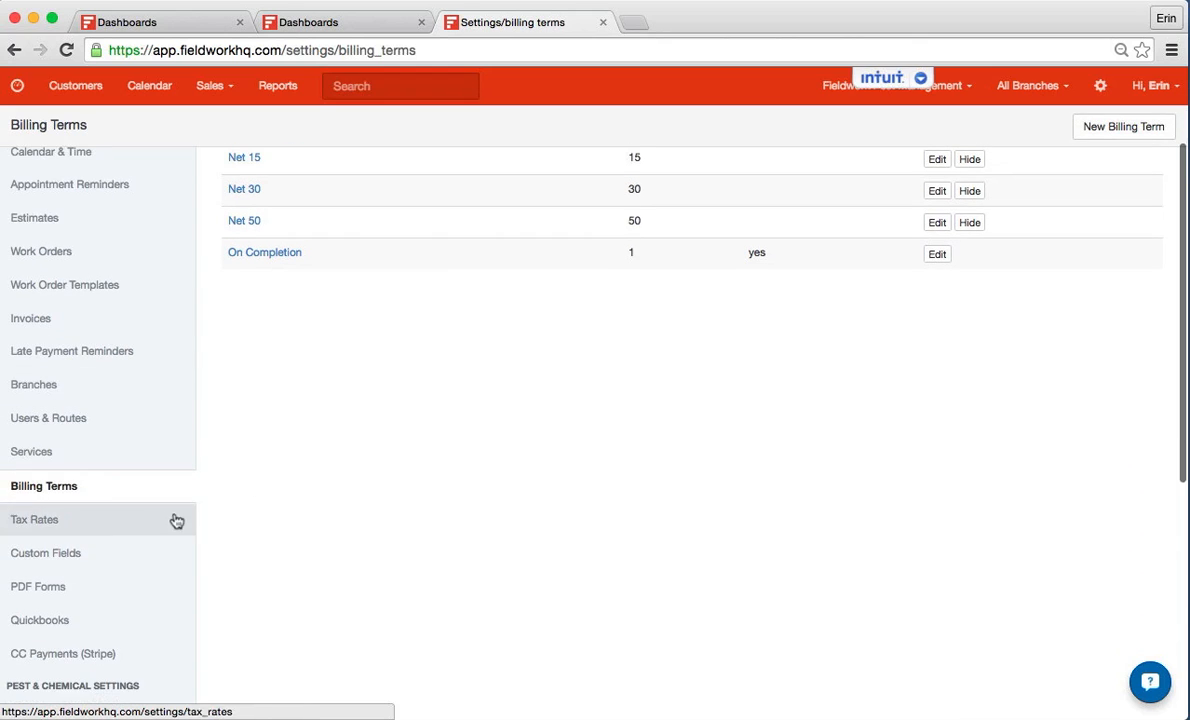
left_click(32, 520)
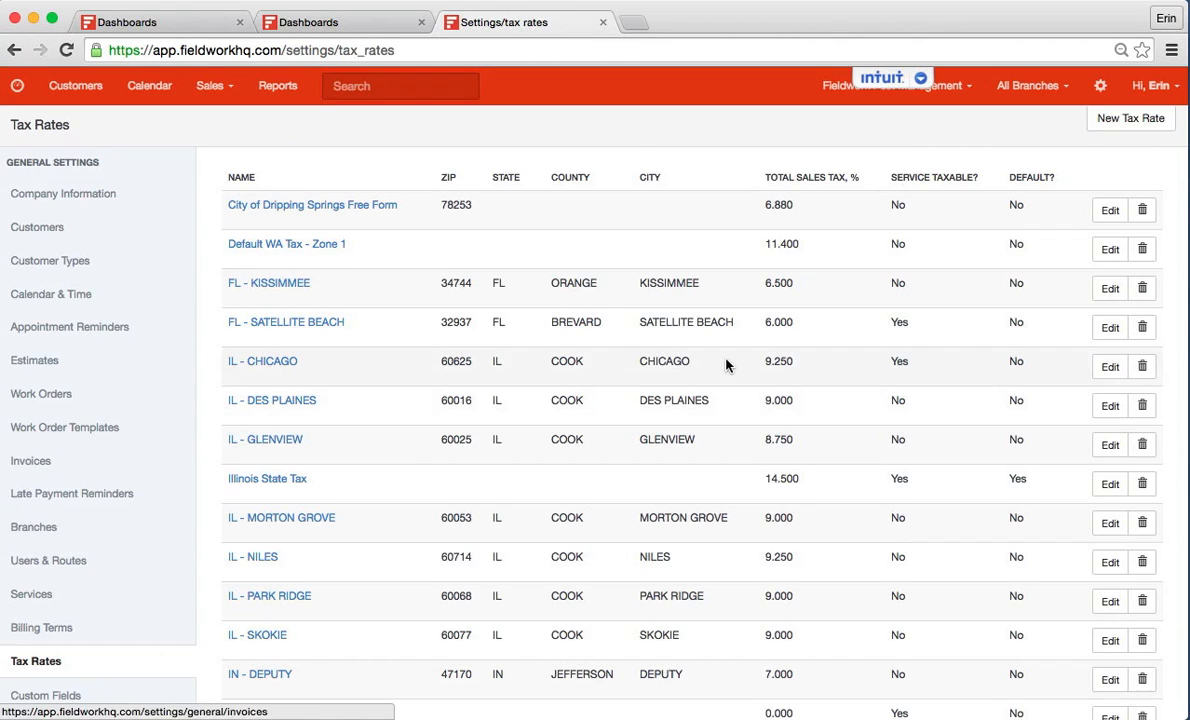
Start a new tax rate and review its name, tax code and sales tax percentage fields
left_click(1129, 120)
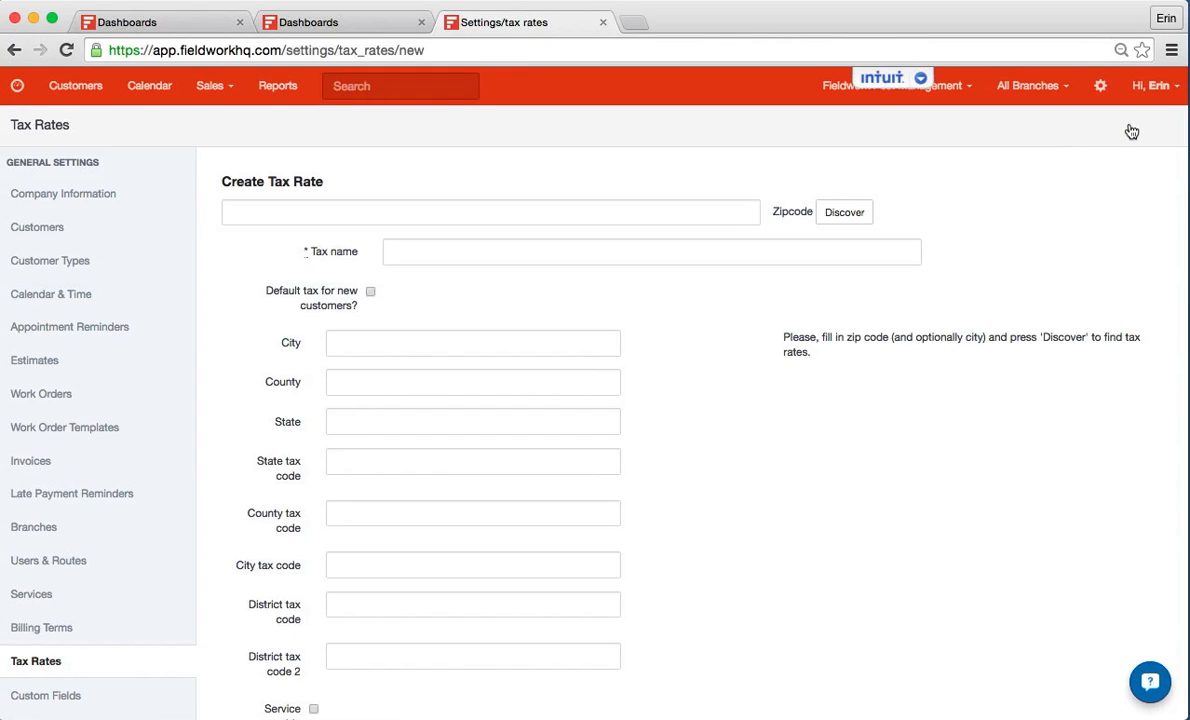
left_click(556, 250)
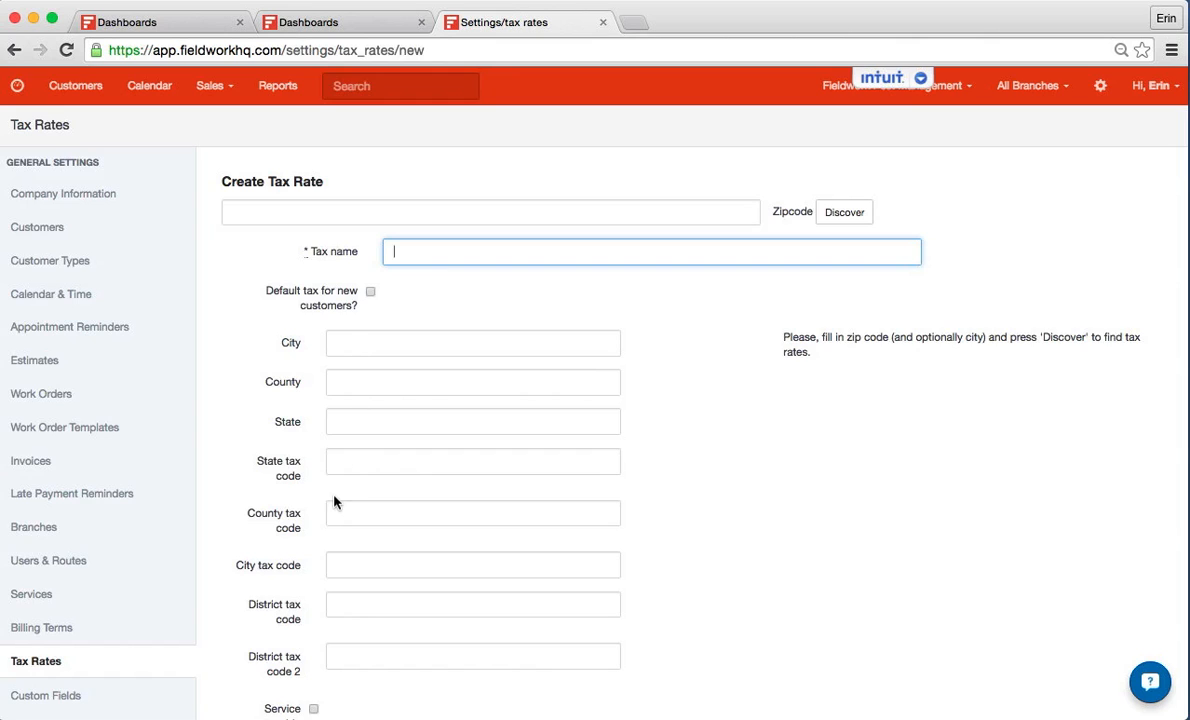
scroll(334, 502, "down", 5)
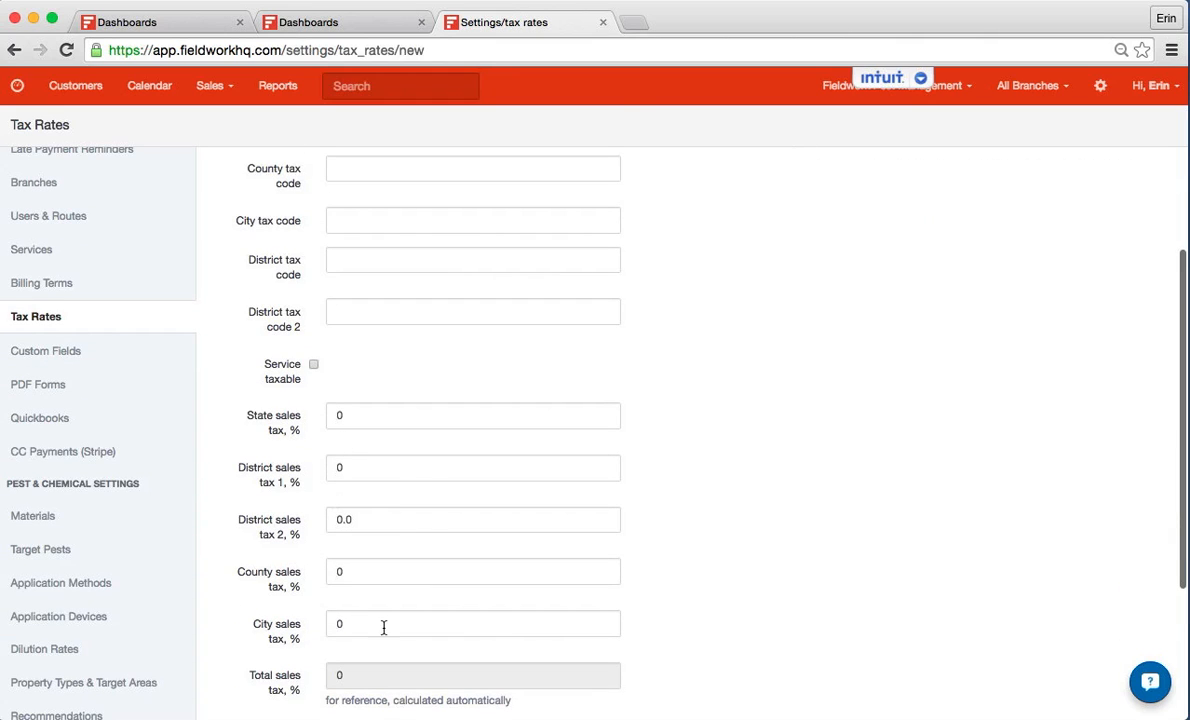
scroll(383, 627, "down", 3)
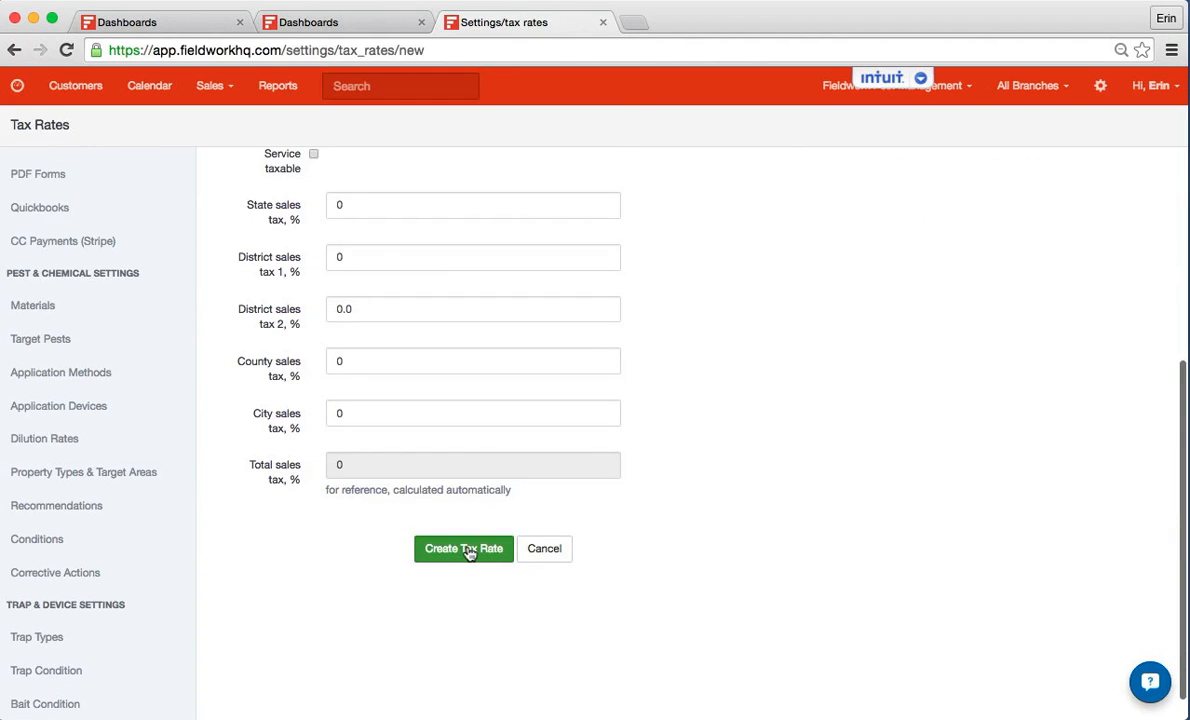
left_click(466, 549)
Discover the tax rates for zip code 33418 and review the values found
left_click(347, 214)
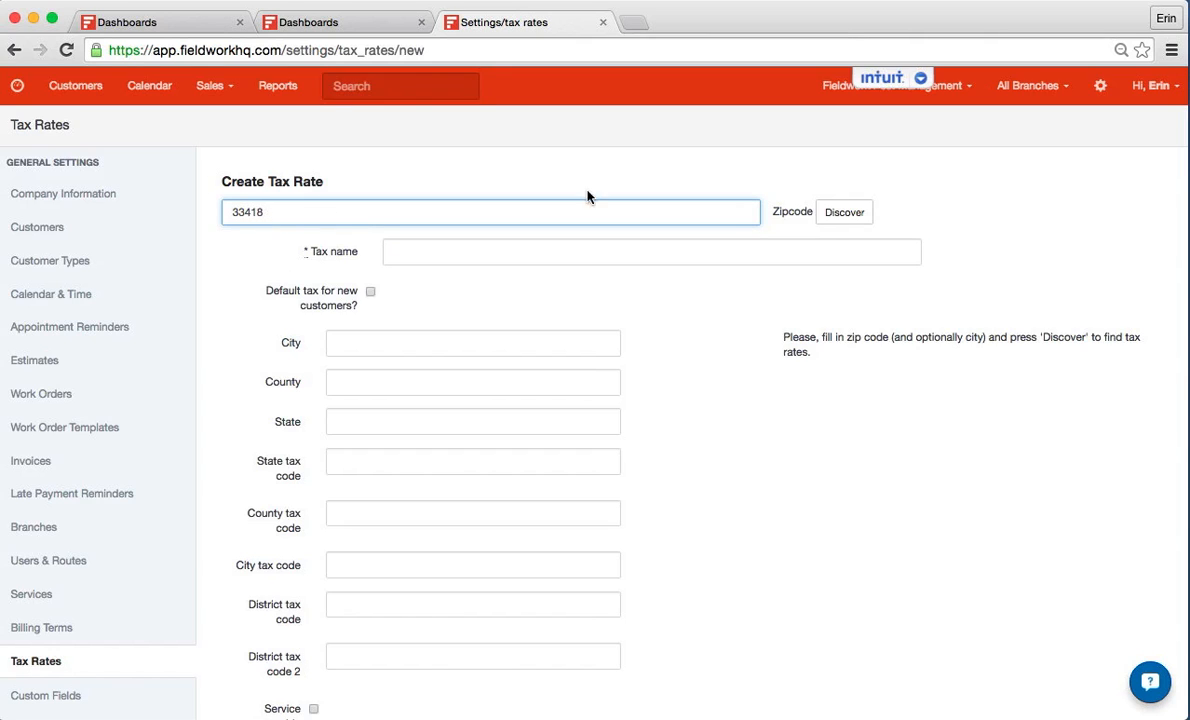
left_click(840, 222)
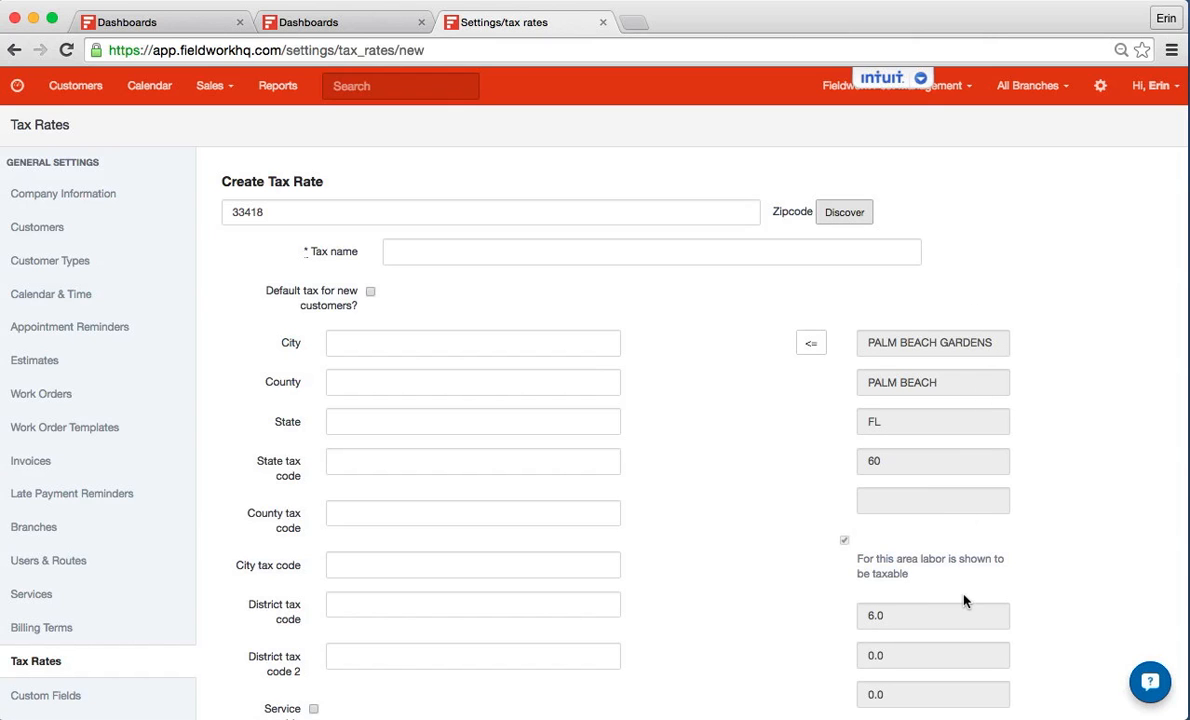
scroll(964, 600, "down", 3)
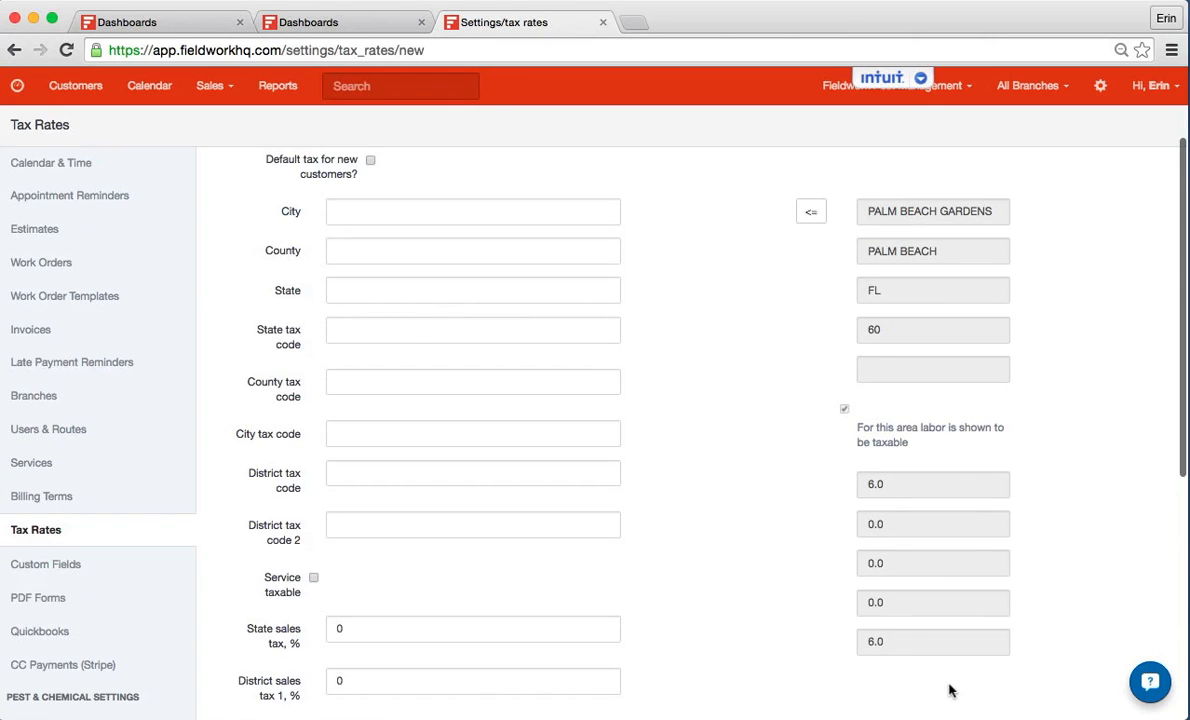
scroll(950, 690, "up", 3)
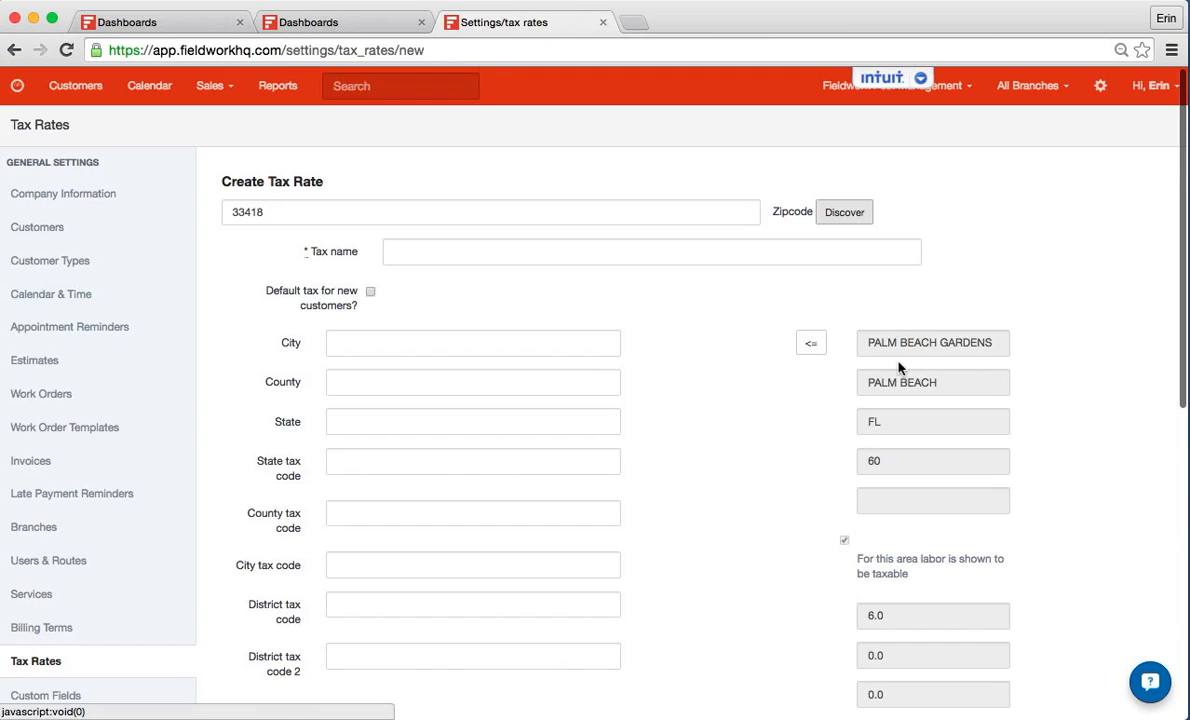
Copy the discovered Palm Beach Gardens values into the tax rate form and create the tax rate
left_click(811, 346)
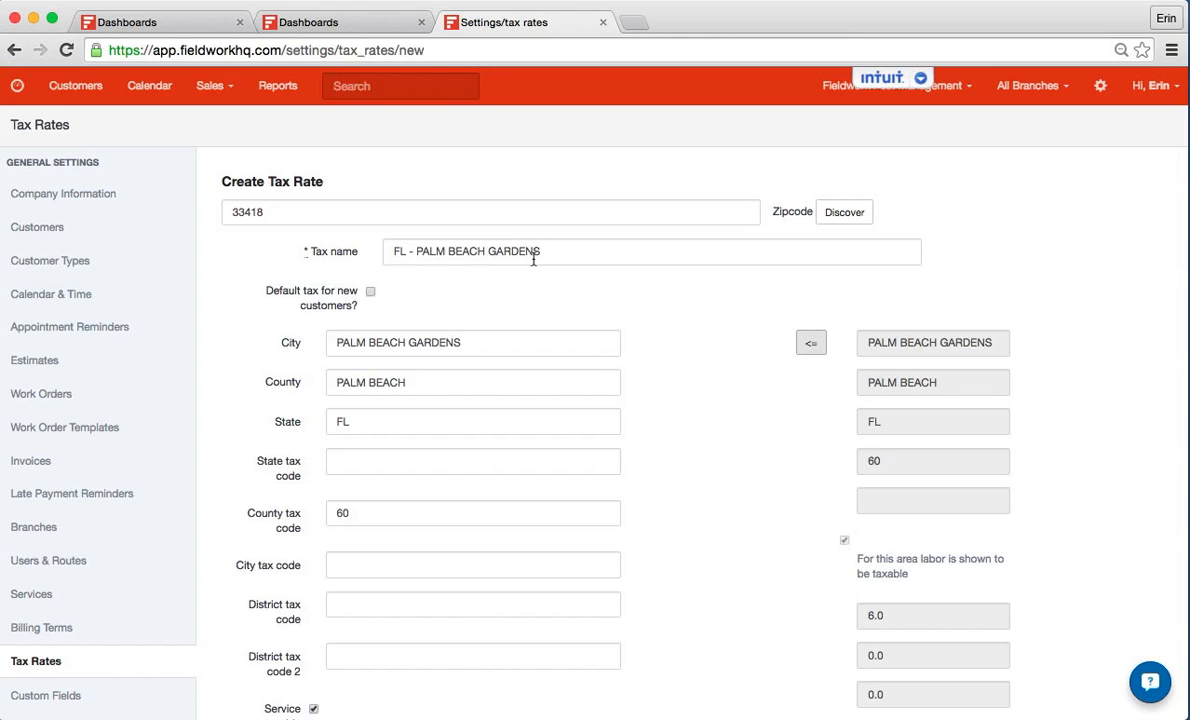
scroll(561, 515, "down", 6)
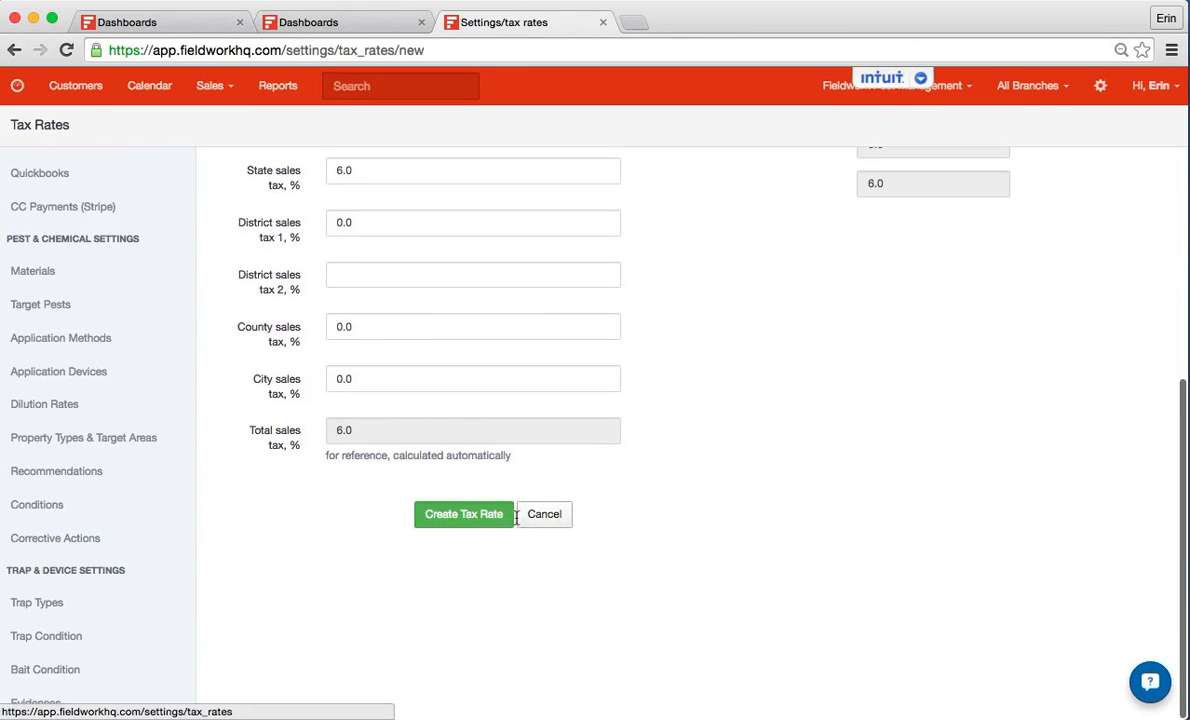
left_click(464, 516)
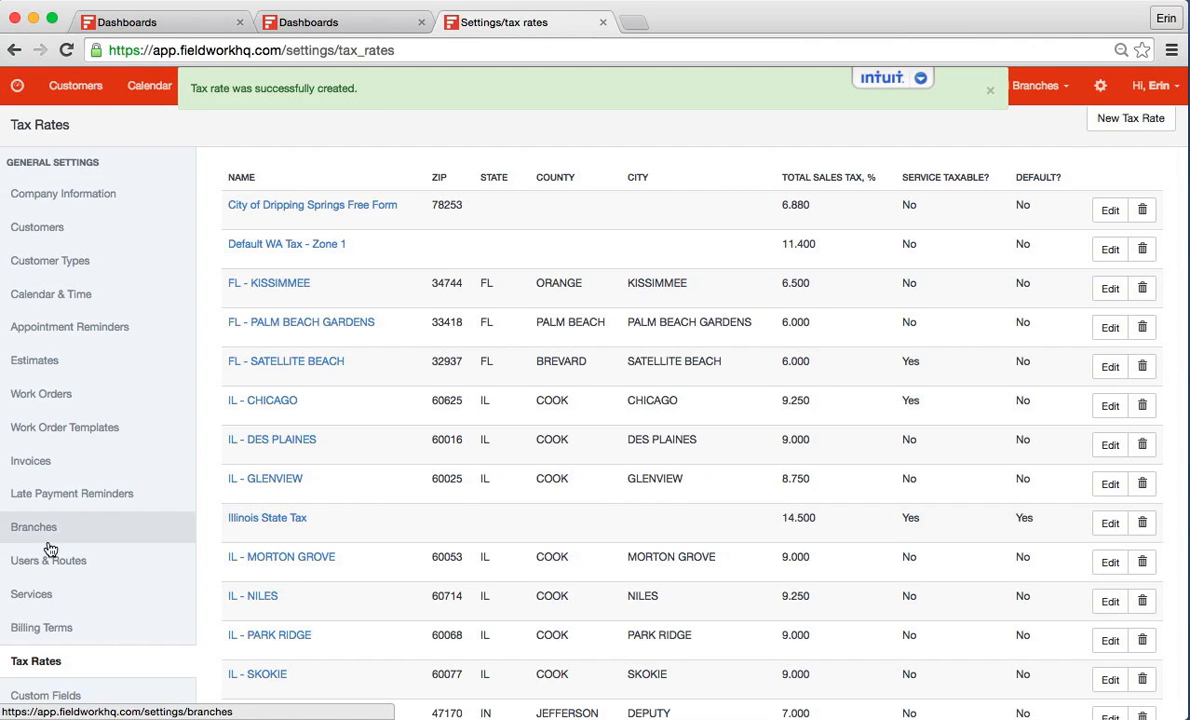
Review the list of custom fields and the list of PDF forms for service orders
scroll(48, 540, "down", 3)
left_click(48, 562)
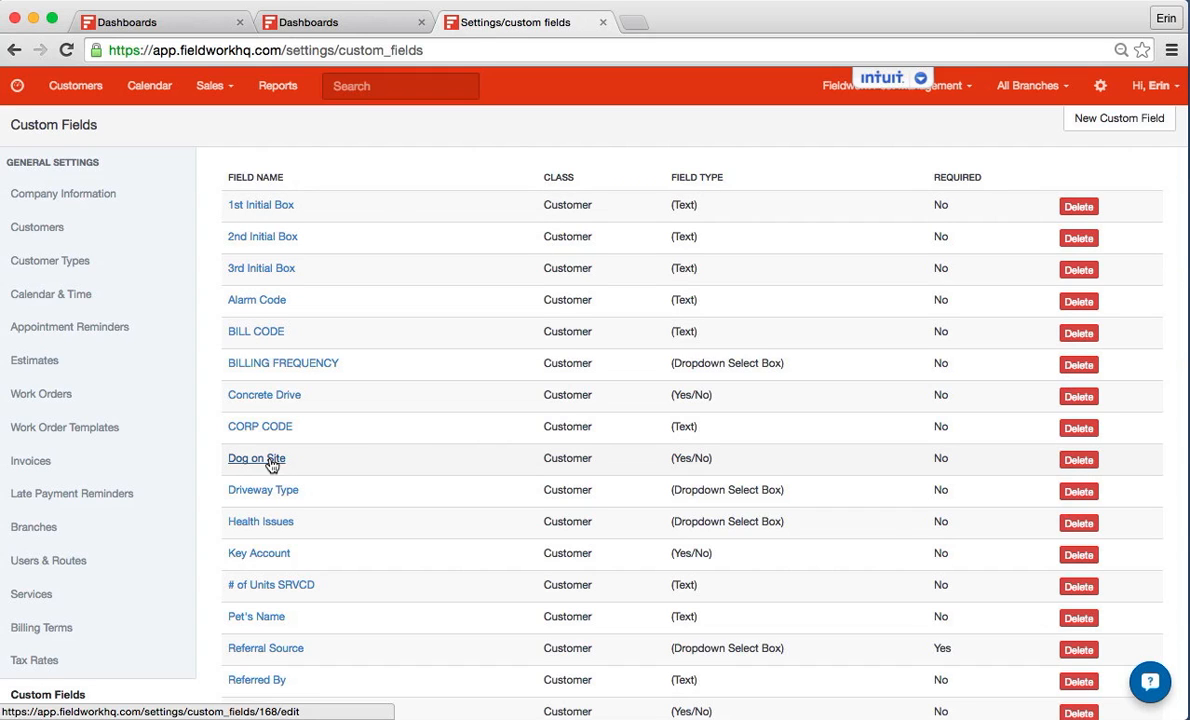
scroll(106, 550, "down", 5)
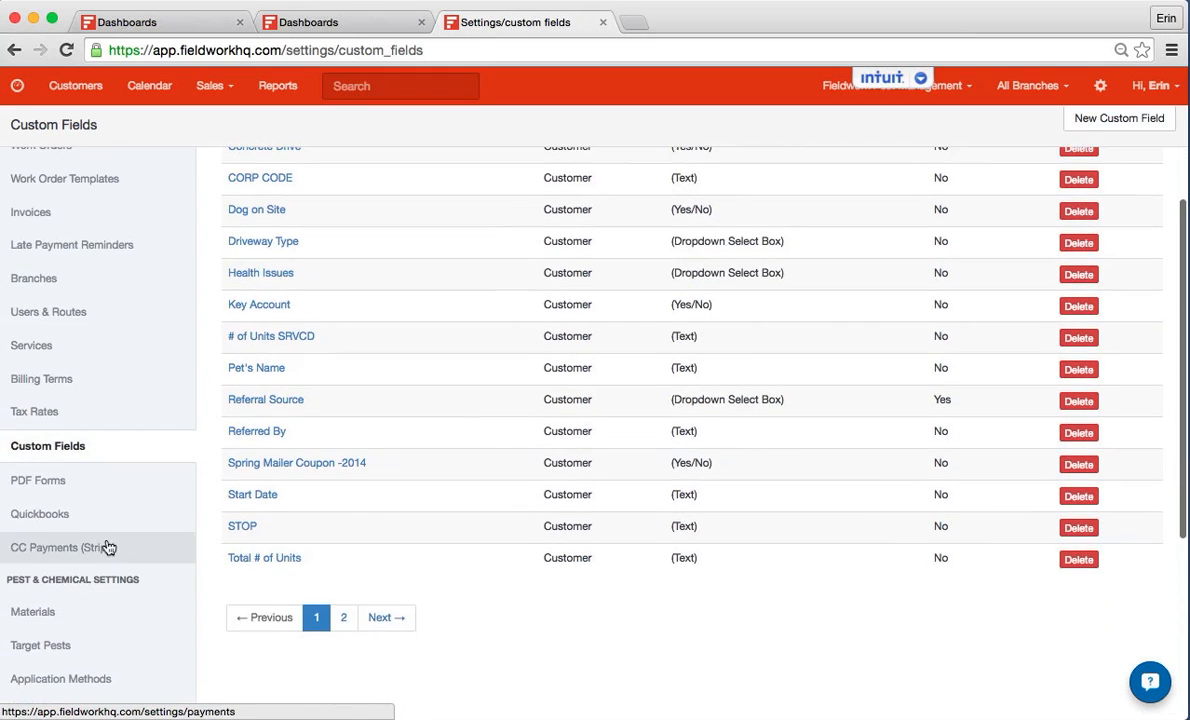
left_click(55, 481)
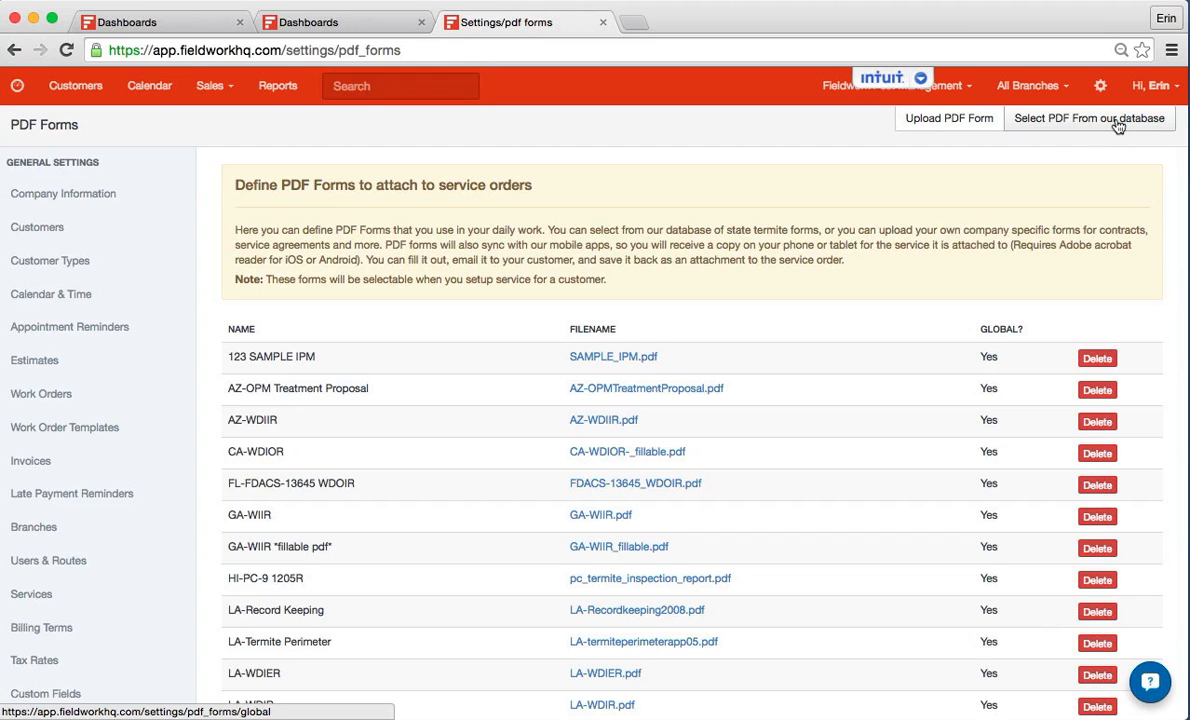
scroll(47, 465, "down", 5)
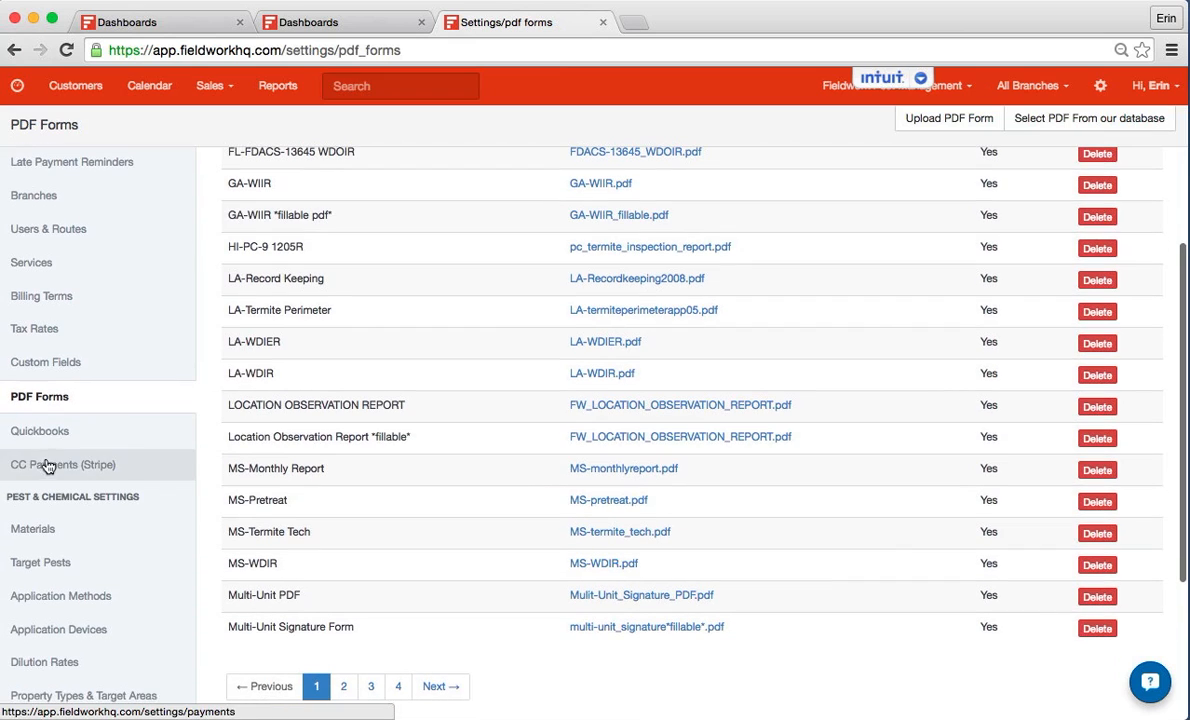
Review the QuickBooks integration options and synchronization log, and show the Stripe credit card payment settings
left_click(49, 441)
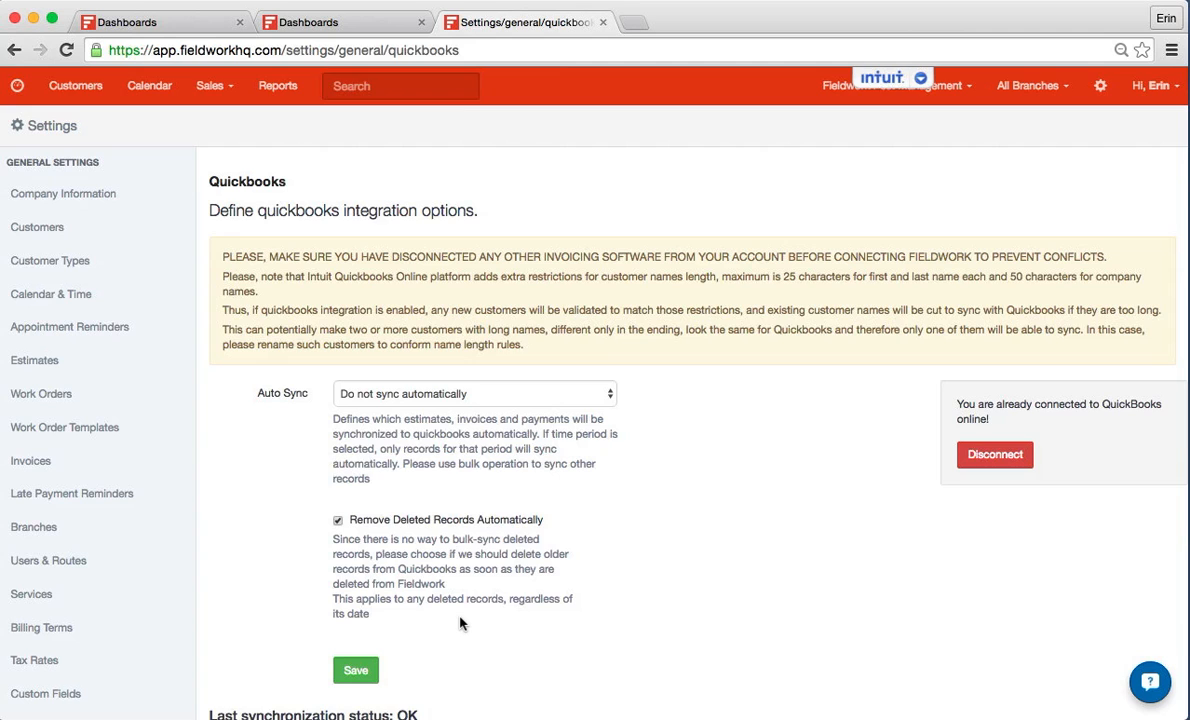
scroll(114, 624, "down", 8)
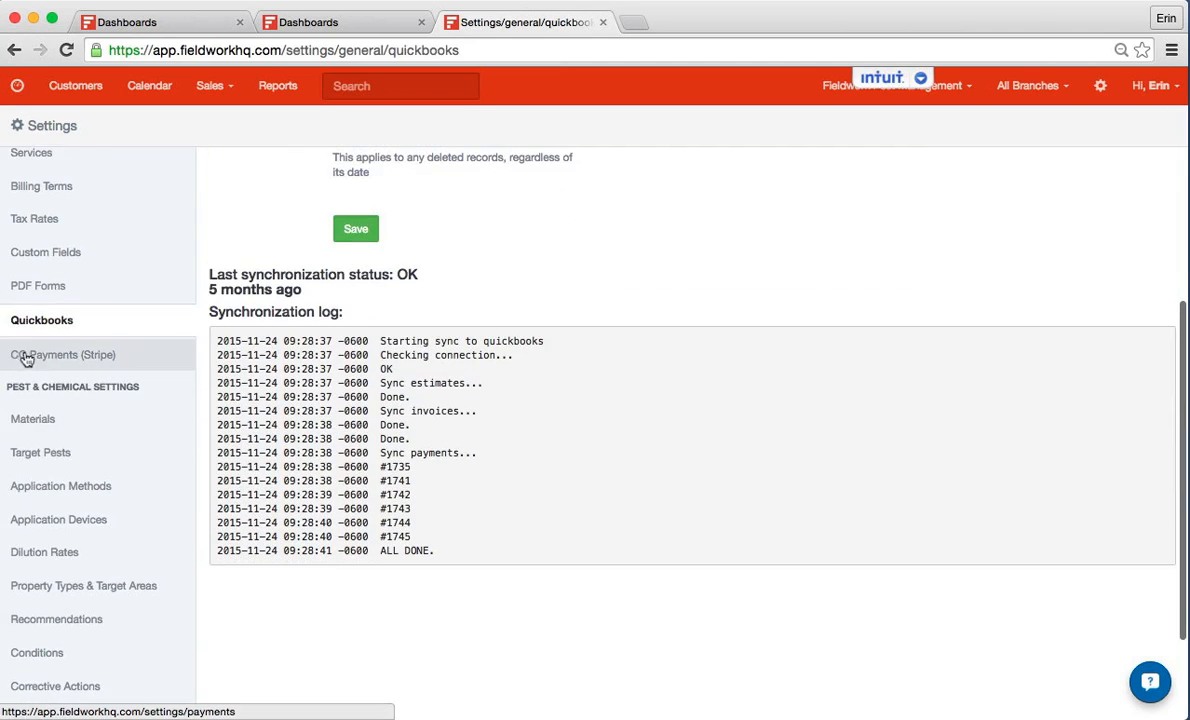
left_click(116, 356)
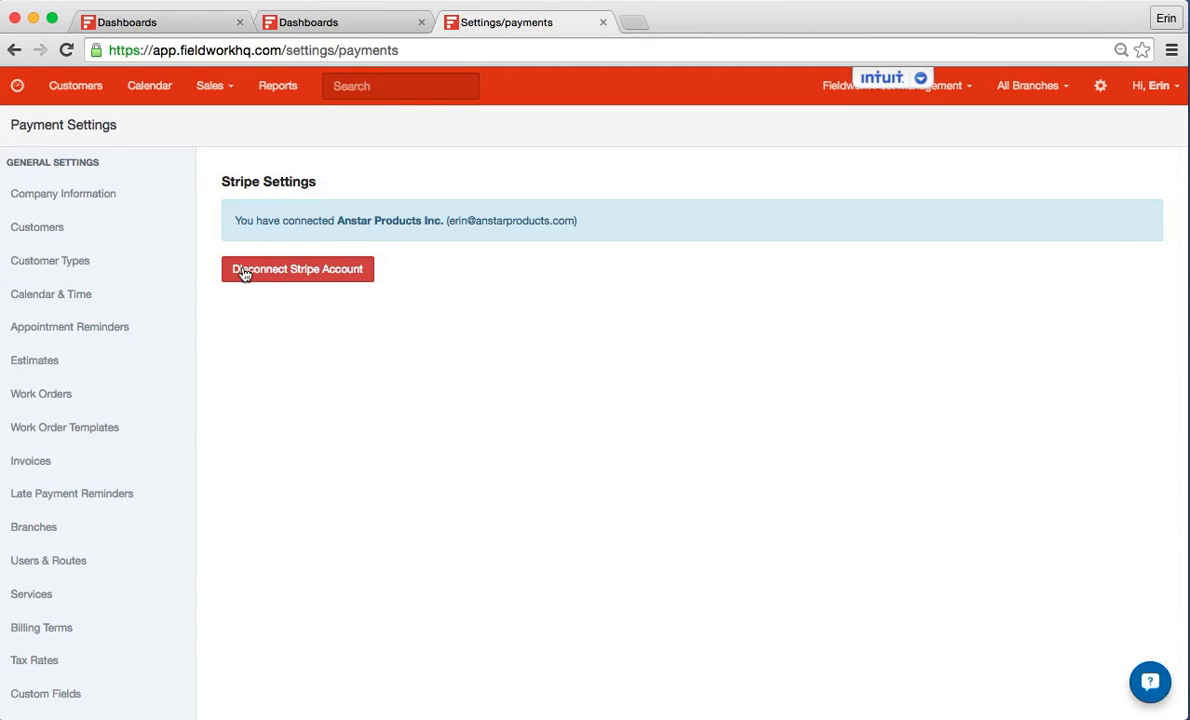
Look through the available settings categories, including the pest and chemical settings and the trap and device settings
scroll(117, 489, "down", 5)
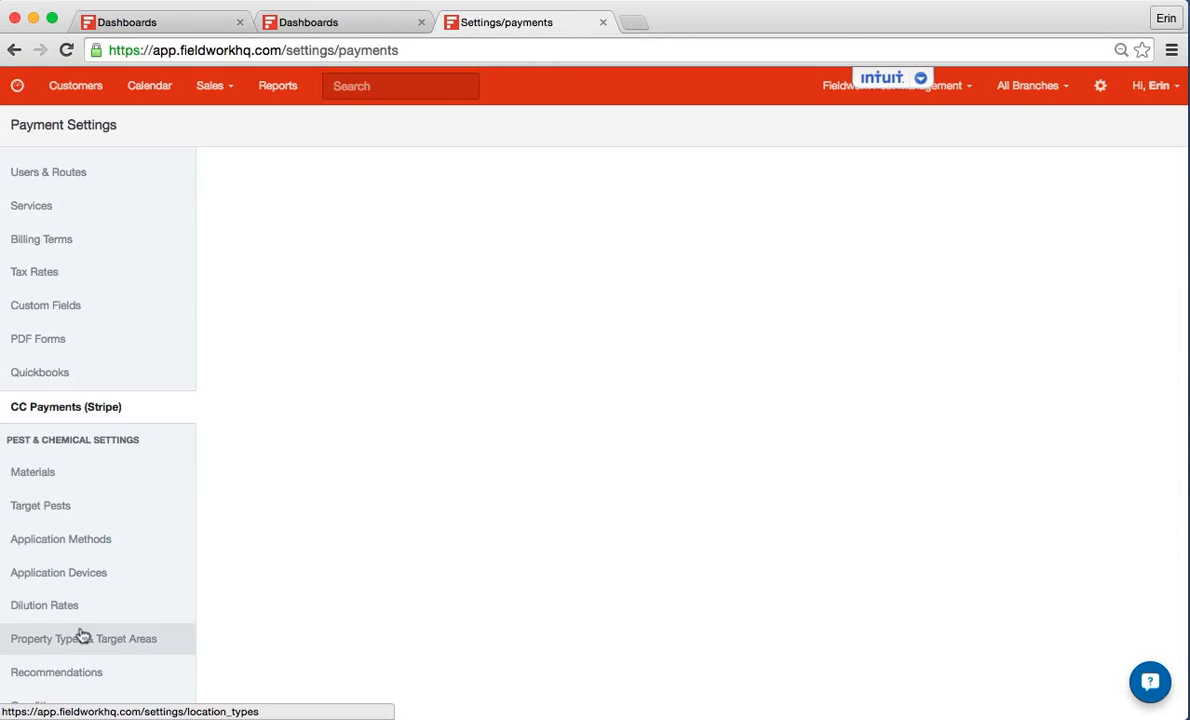
scroll(81, 635, "down", 1)
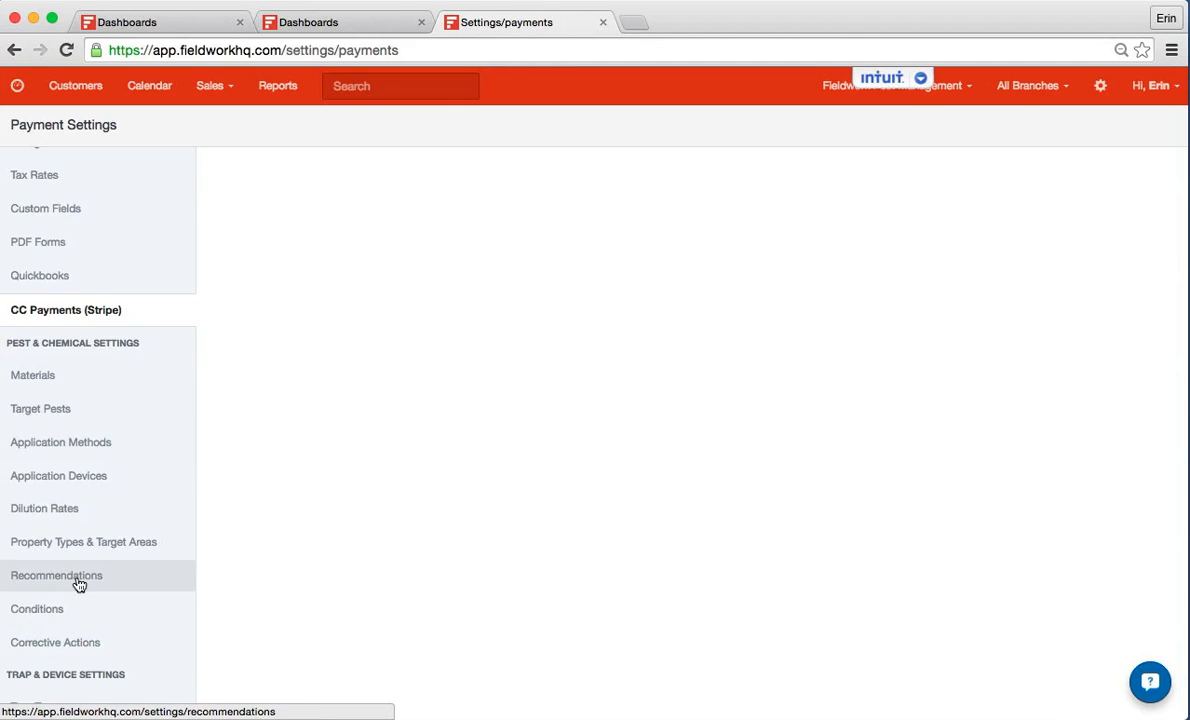
scroll(80, 583, "down", 1)
scroll(79, 585, "down", 1)
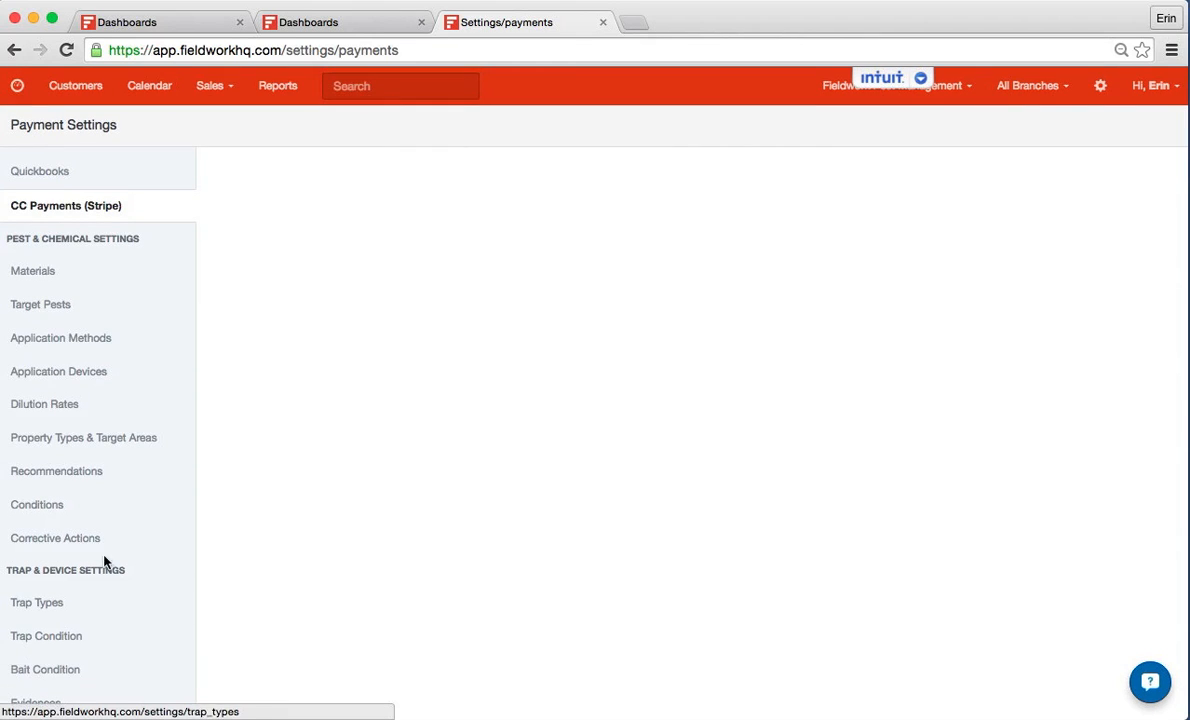
scroll(104, 561, "up", 1)
scroll(104, 561, "up", 5)
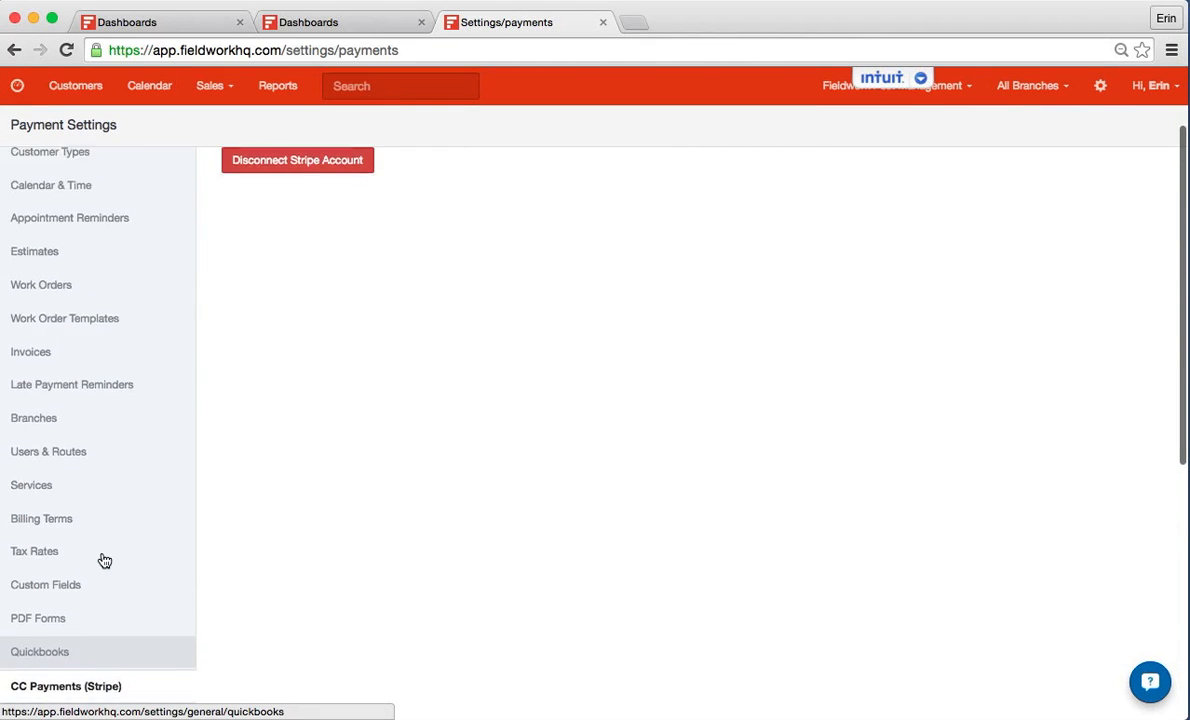
scroll(104, 561, "up", 2)
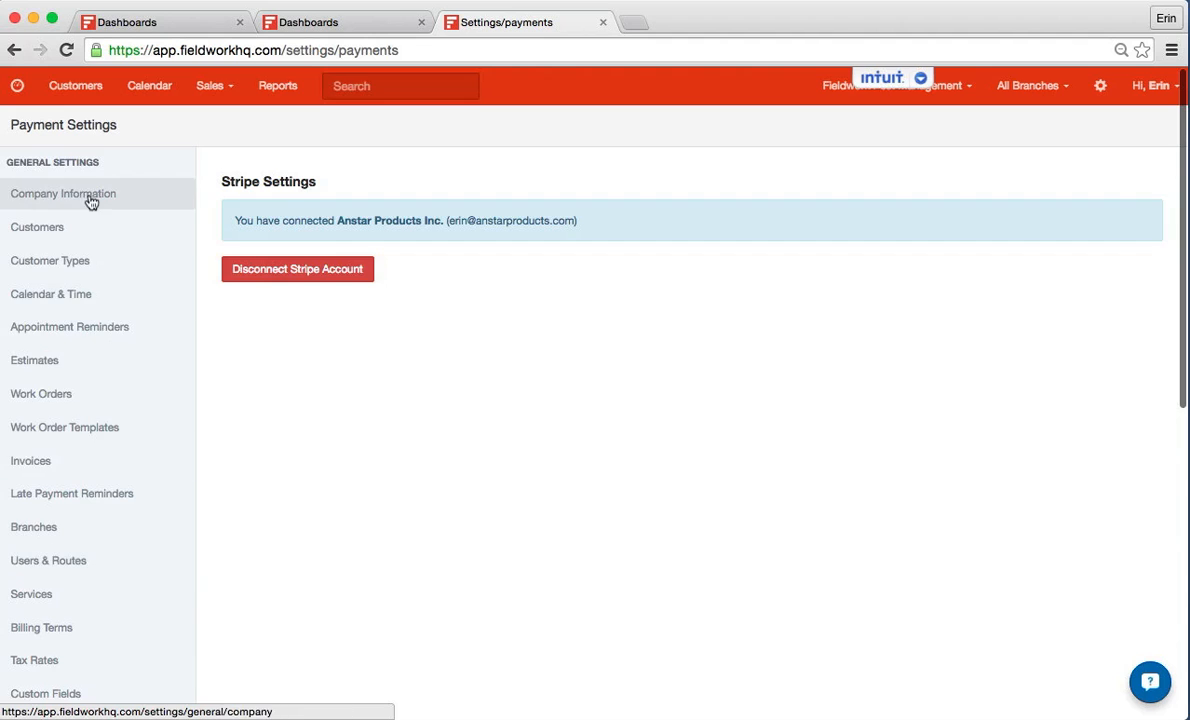
scroll(74, 561, "down", 3)
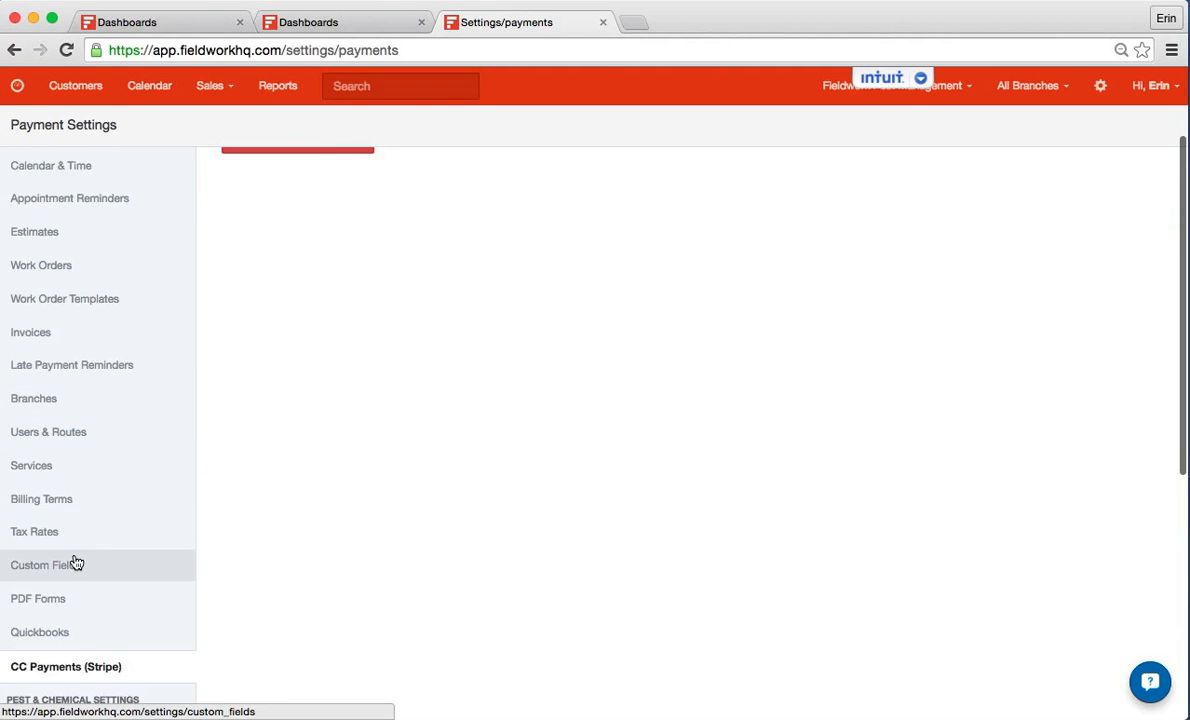